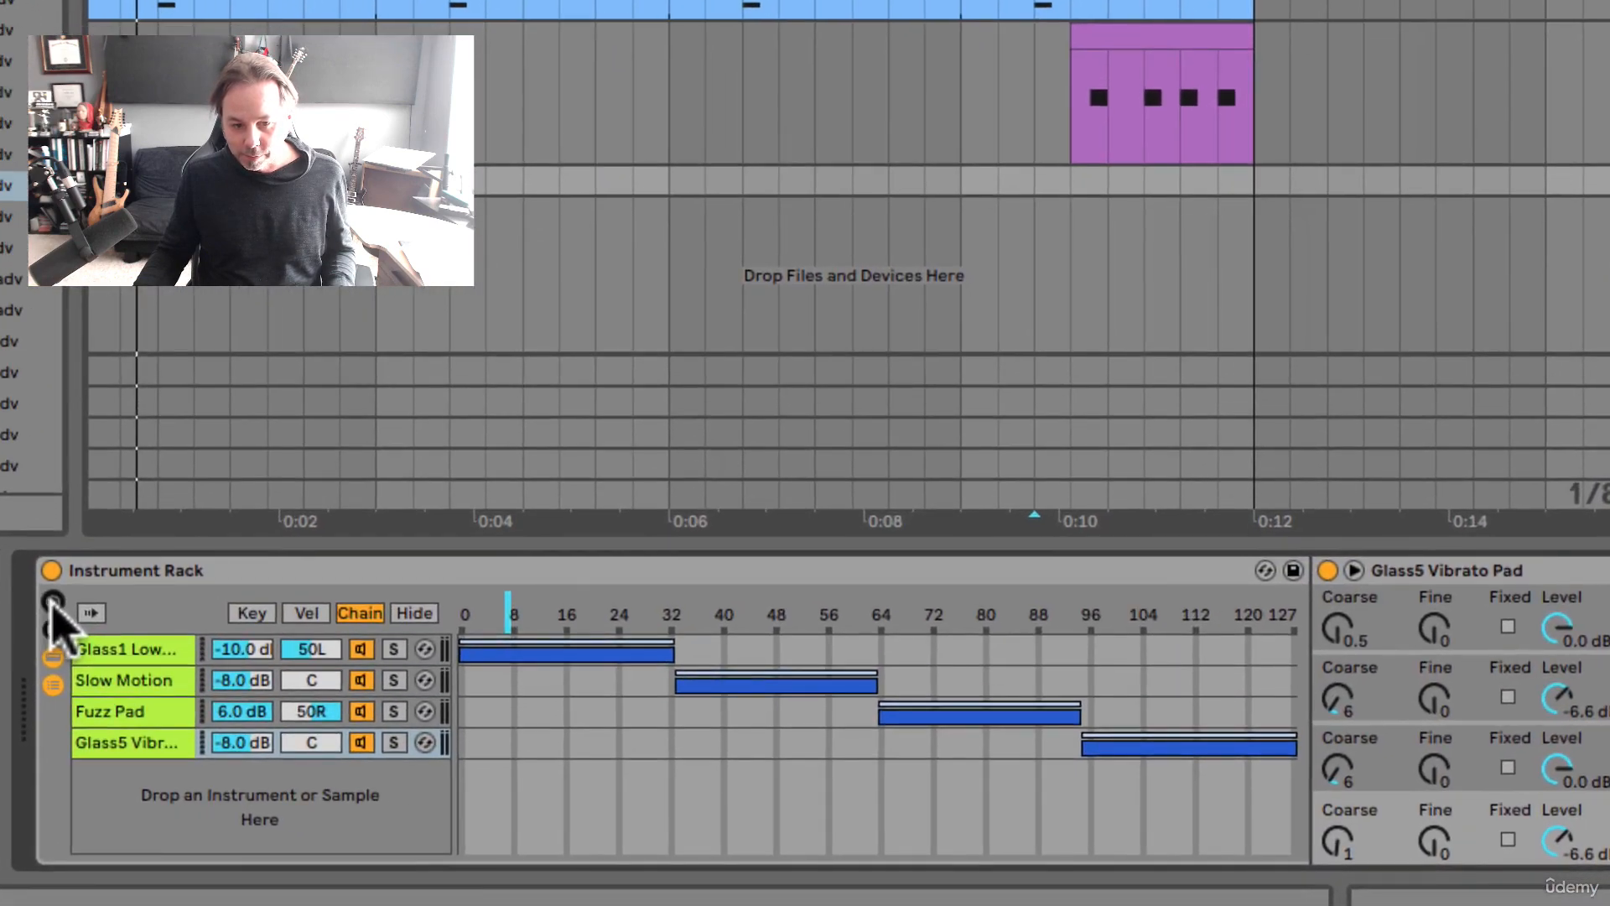
# Step: Map the instrument rack's chain selector to Macro 1 and set that macro to 21
pyautogui.click(87, 611)
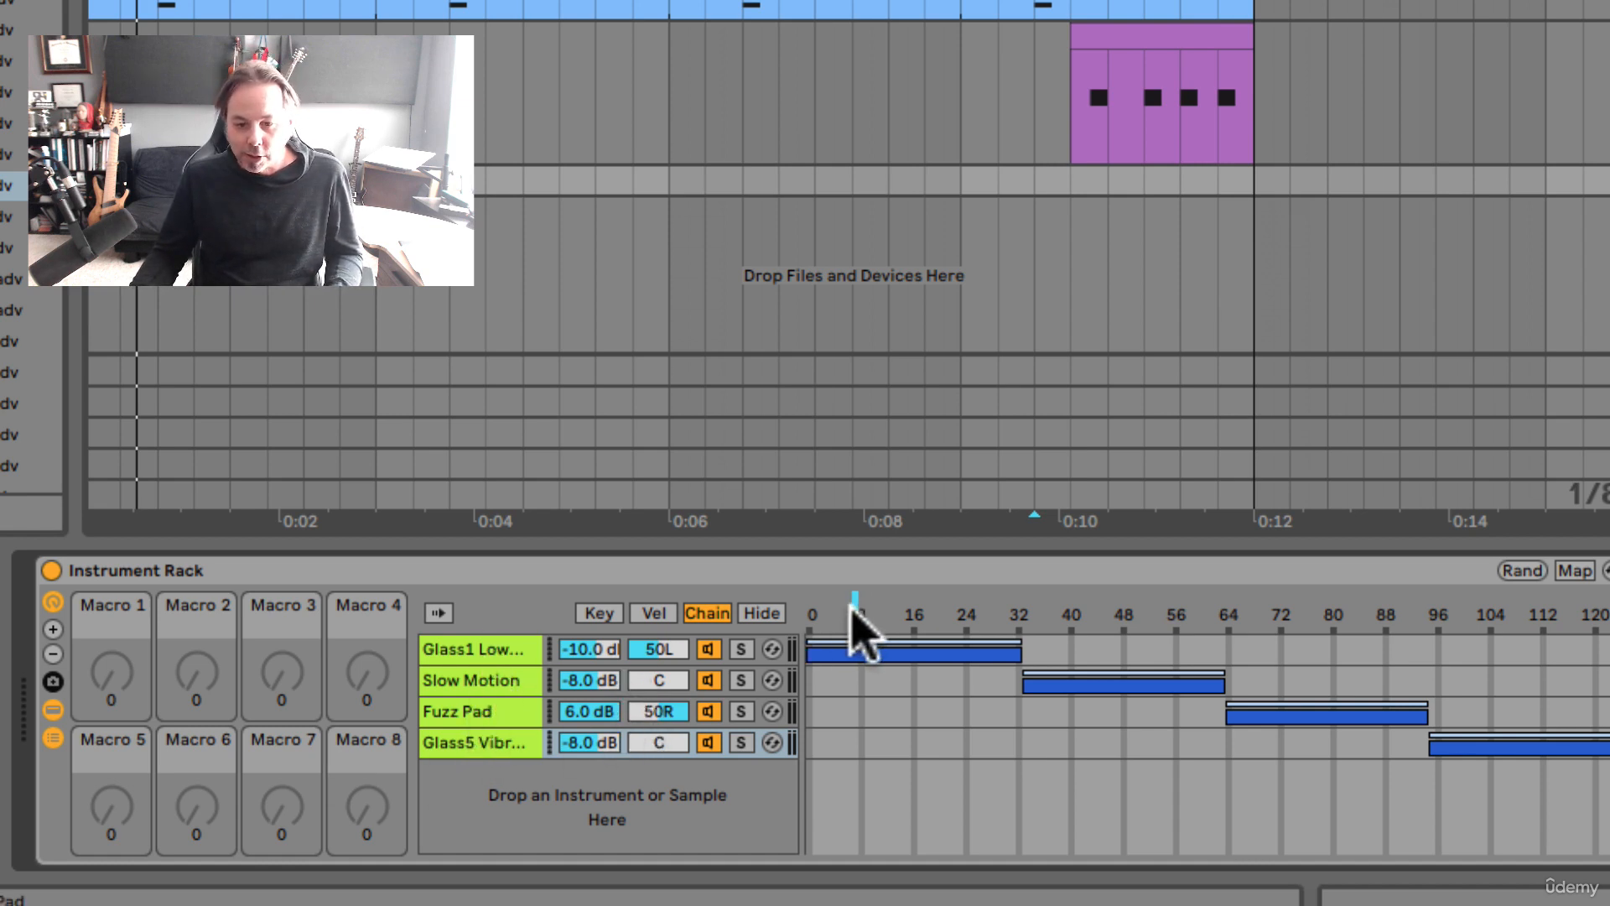
pyautogui.moveTo(862, 625)
pyautogui.mouseDown()
pyautogui.moveTo(1393, 625)
pyautogui.moveTo(915, 613)
pyautogui.mouseUp()
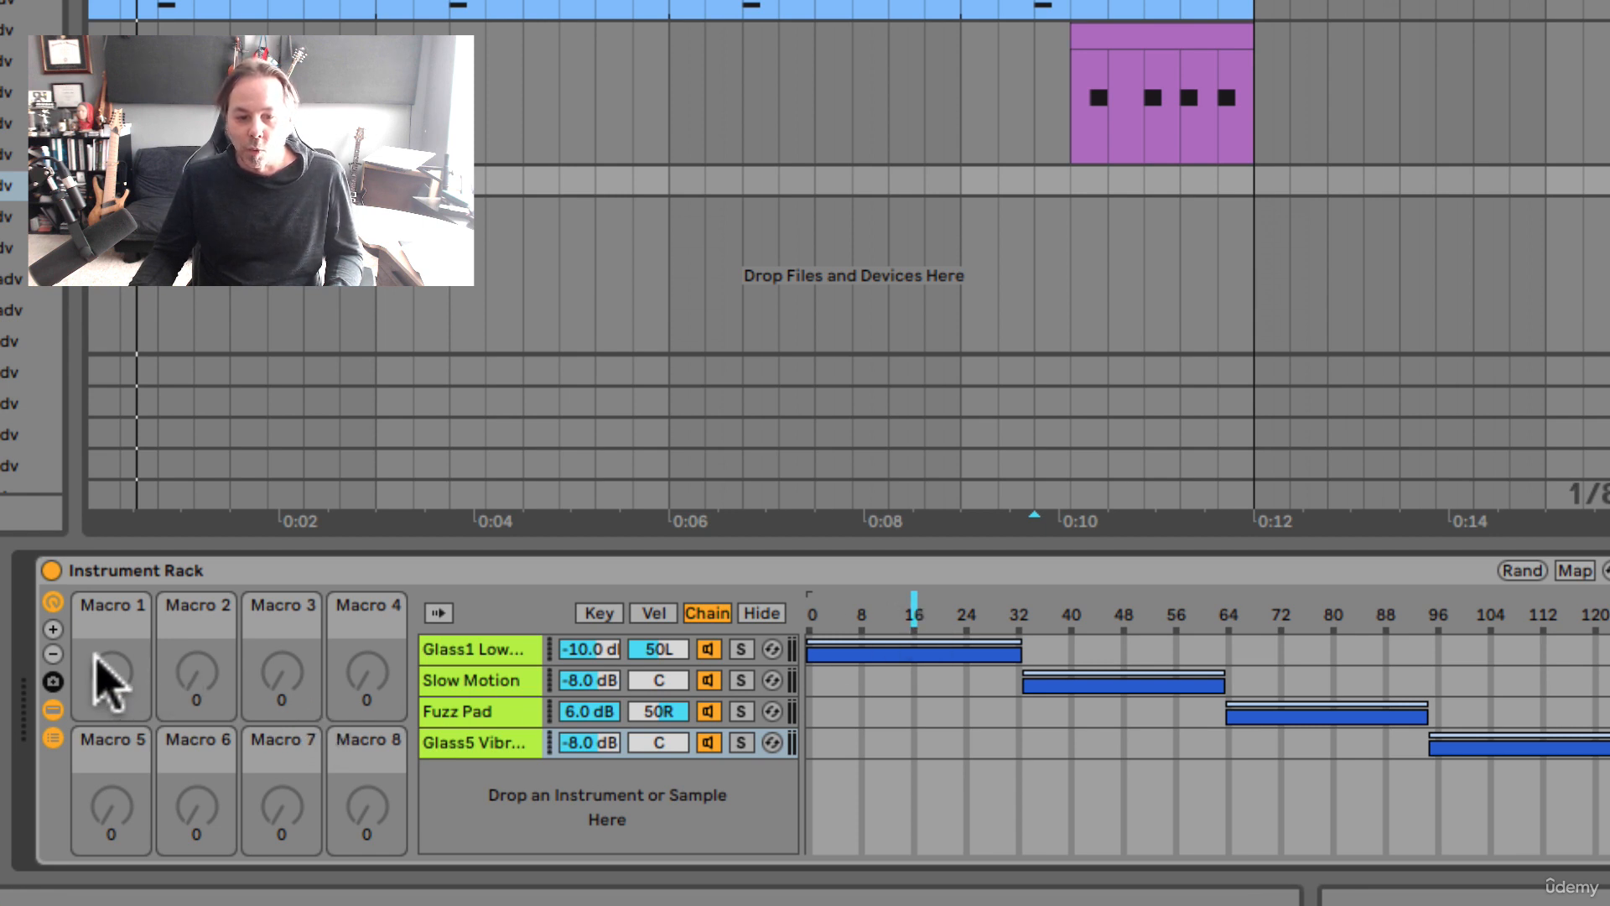
pyautogui.rightClick(914, 610)
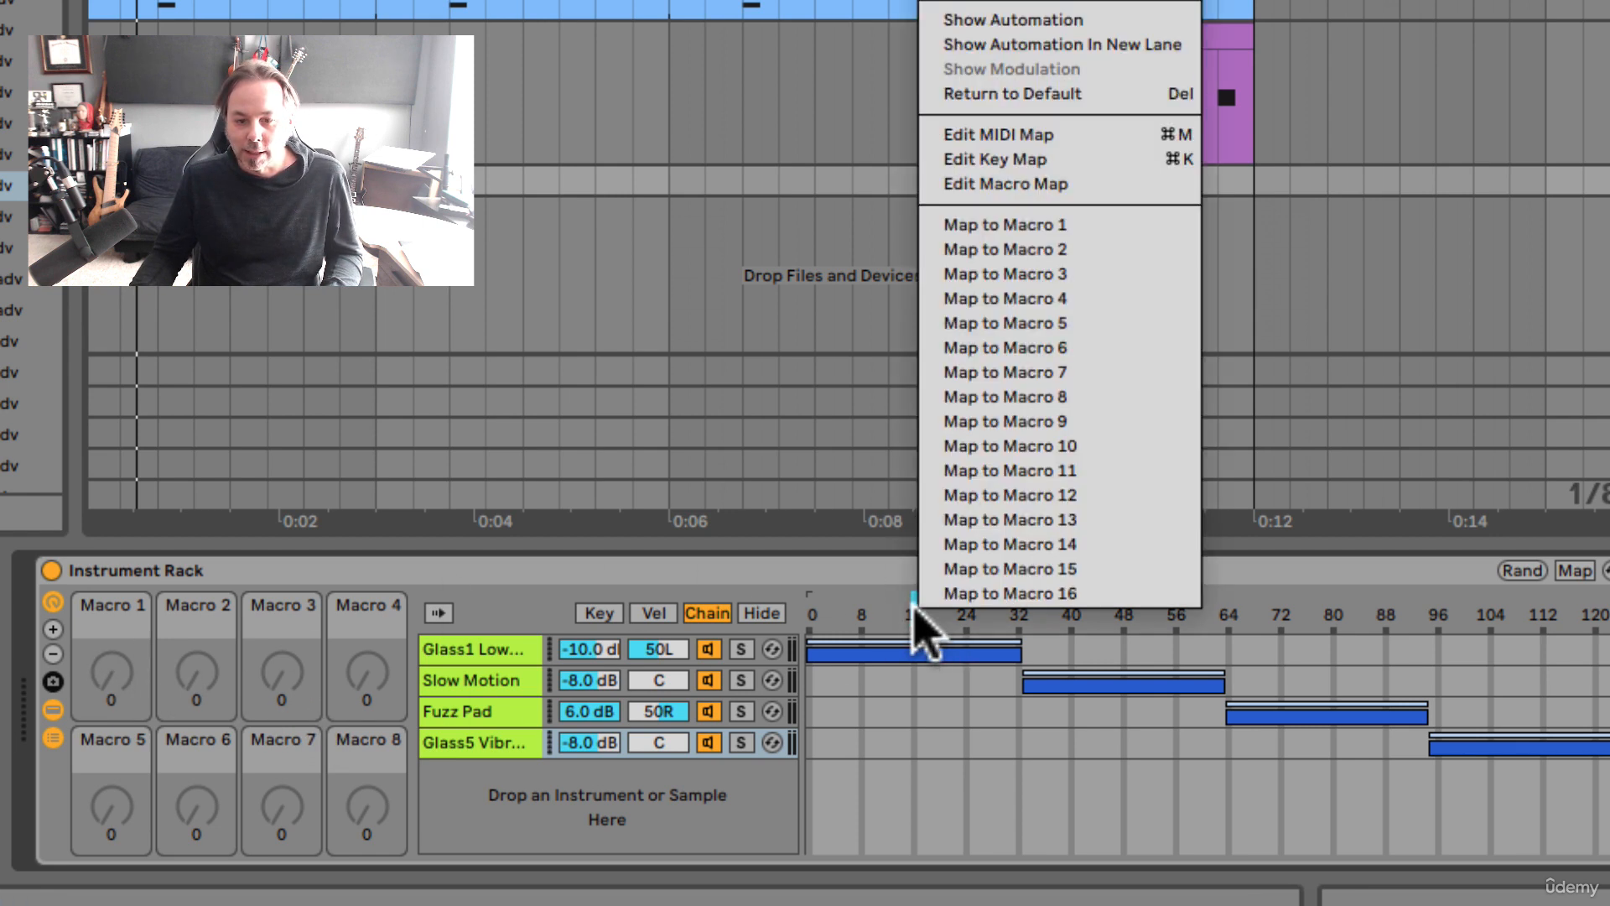
pyautogui.click(994, 223)
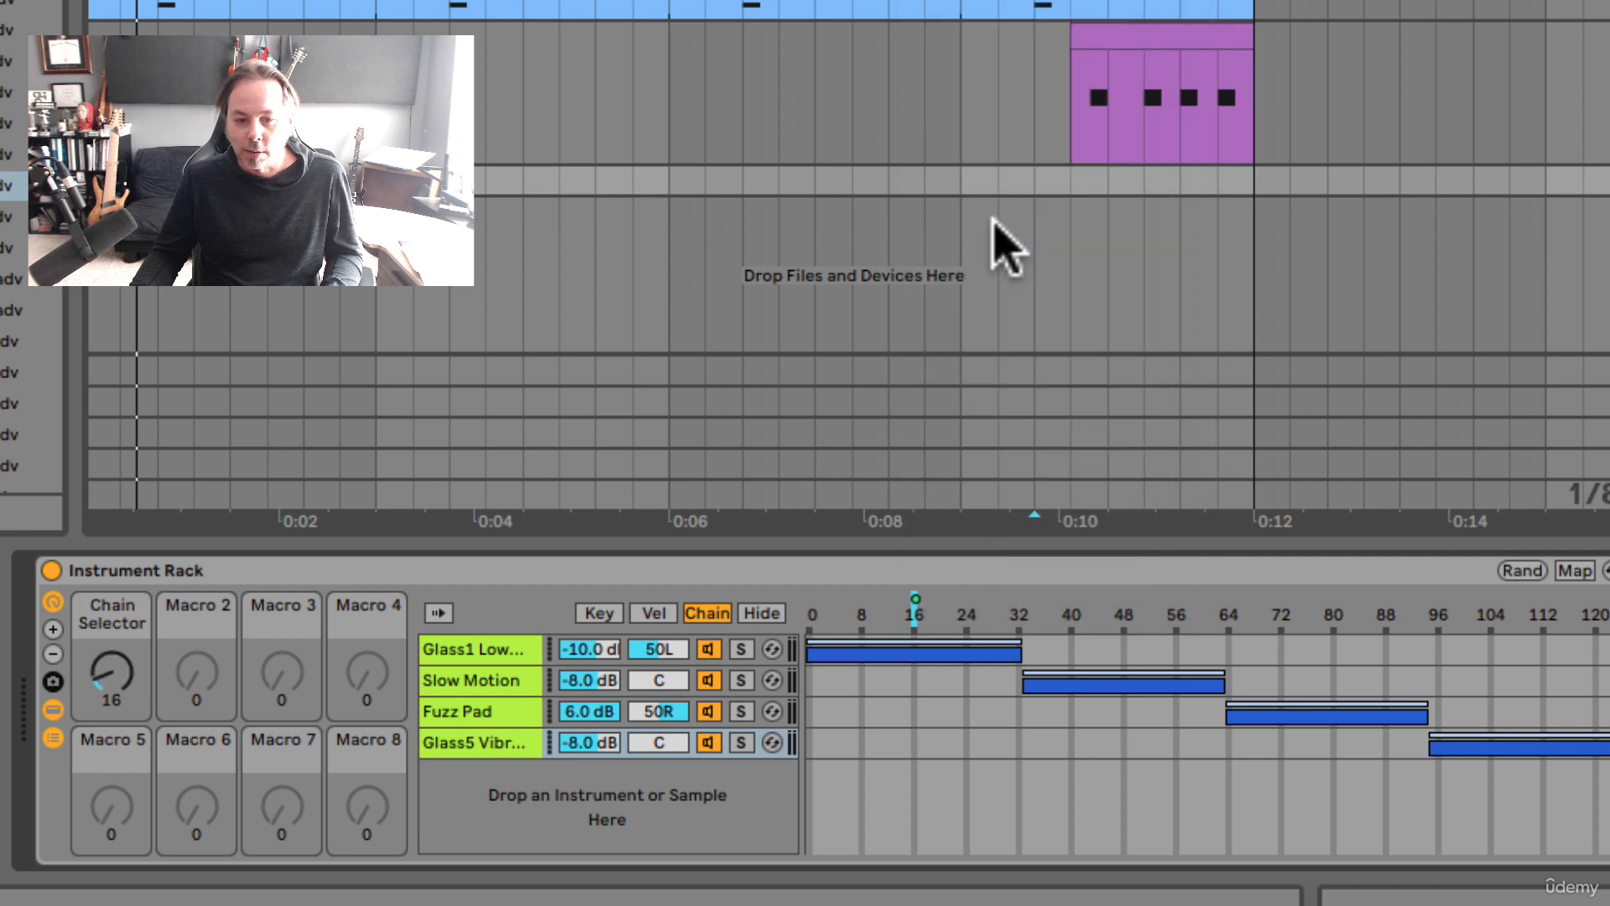
pyautogui.click(109, 688)
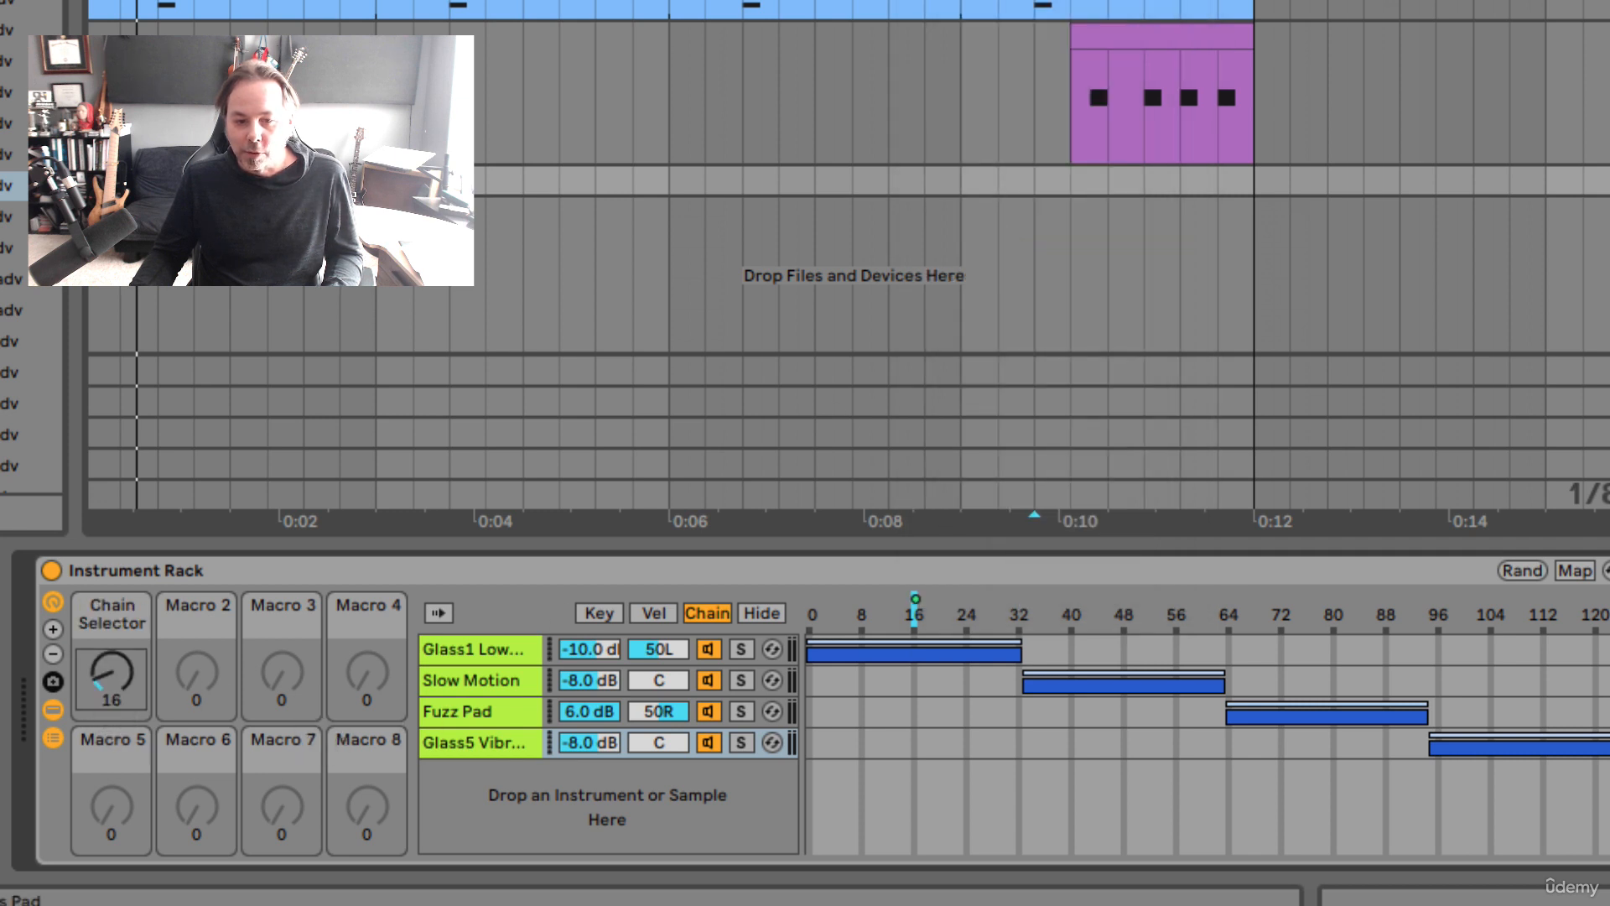
pyautogui.moveTo(108, 687)
pyautogui.mouseDown()
pyautogui.moveTo(108, 624)
pyautogui.moveTo(108, 684)
pyautogui.mouseUp()
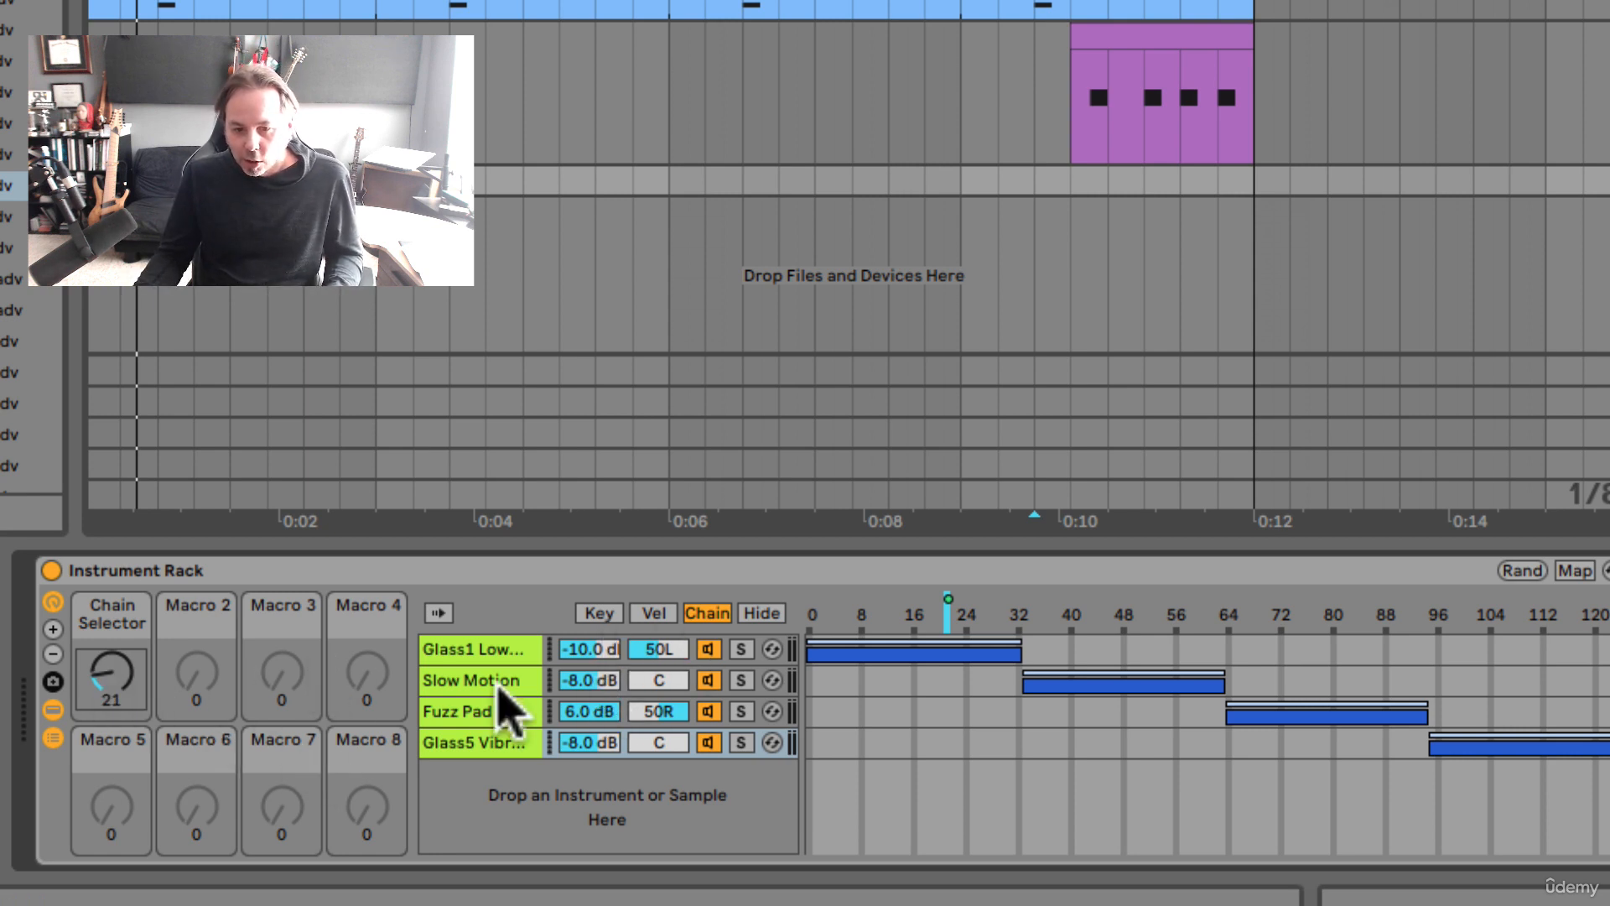
# Step: Look through the rack's chains and examine the filter controls of the Glass1 Low Strings Pad
pyautogui.click(477, 657)
pyautogui.click(477, 676)
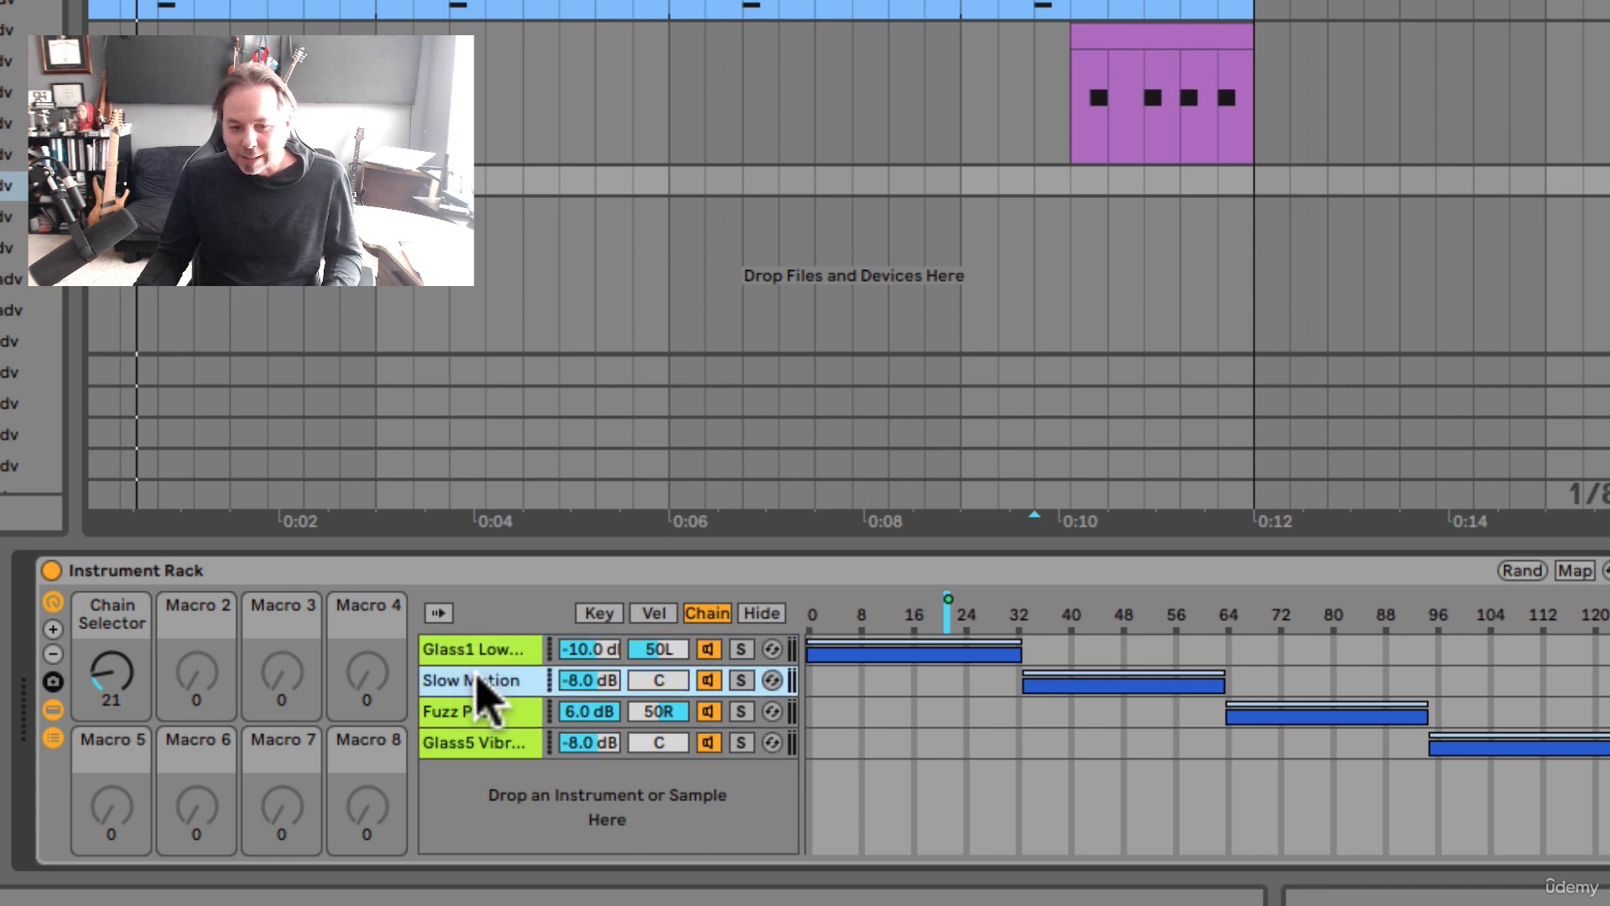
pyautogui.click(478, 707)
pyautogui.click(479, 739)
pyautogui.click(472, 706)
pyautogui.click(471, 673)
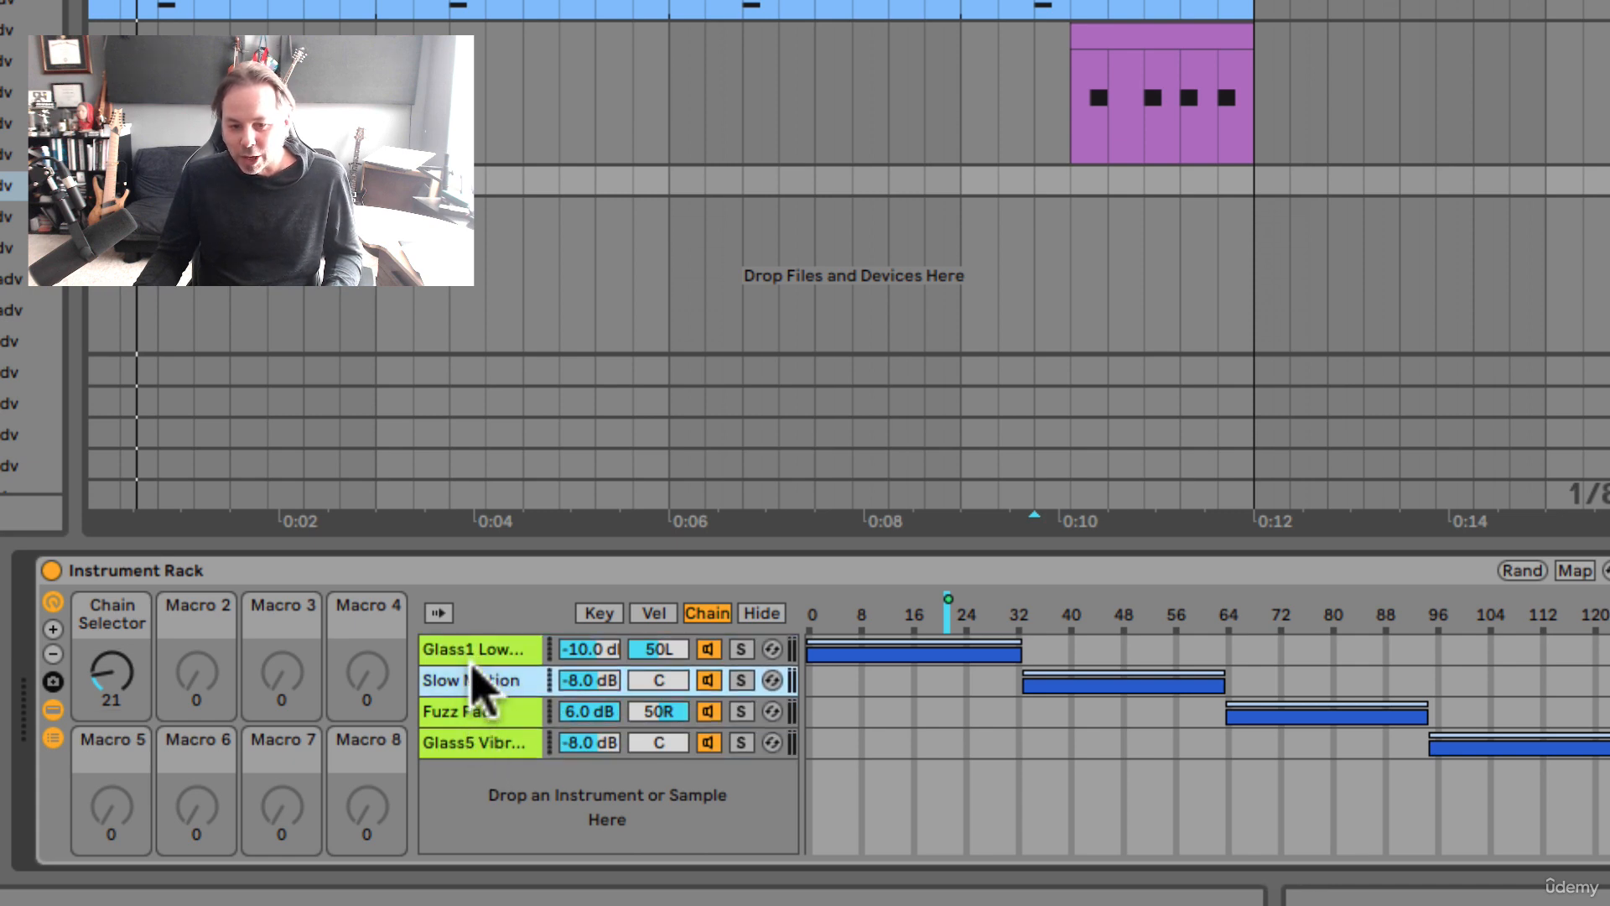
pyautogui.click(476, 654)
pyautogui.hscroll(8, 382, 730)
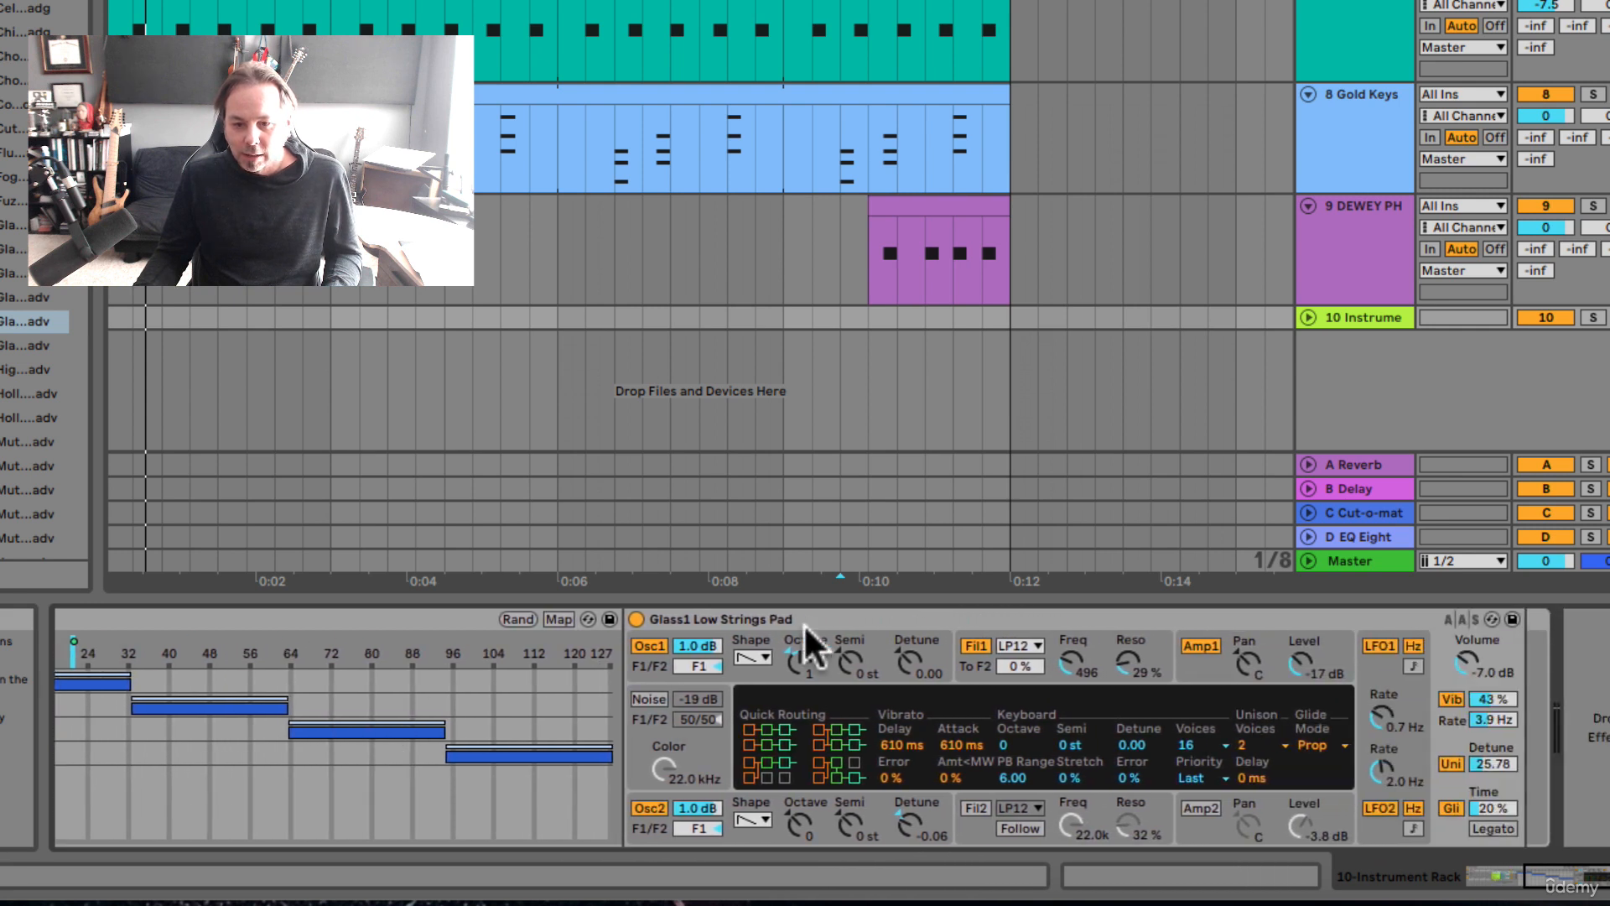
pyautogui.hscroll(-2, 879, 710)
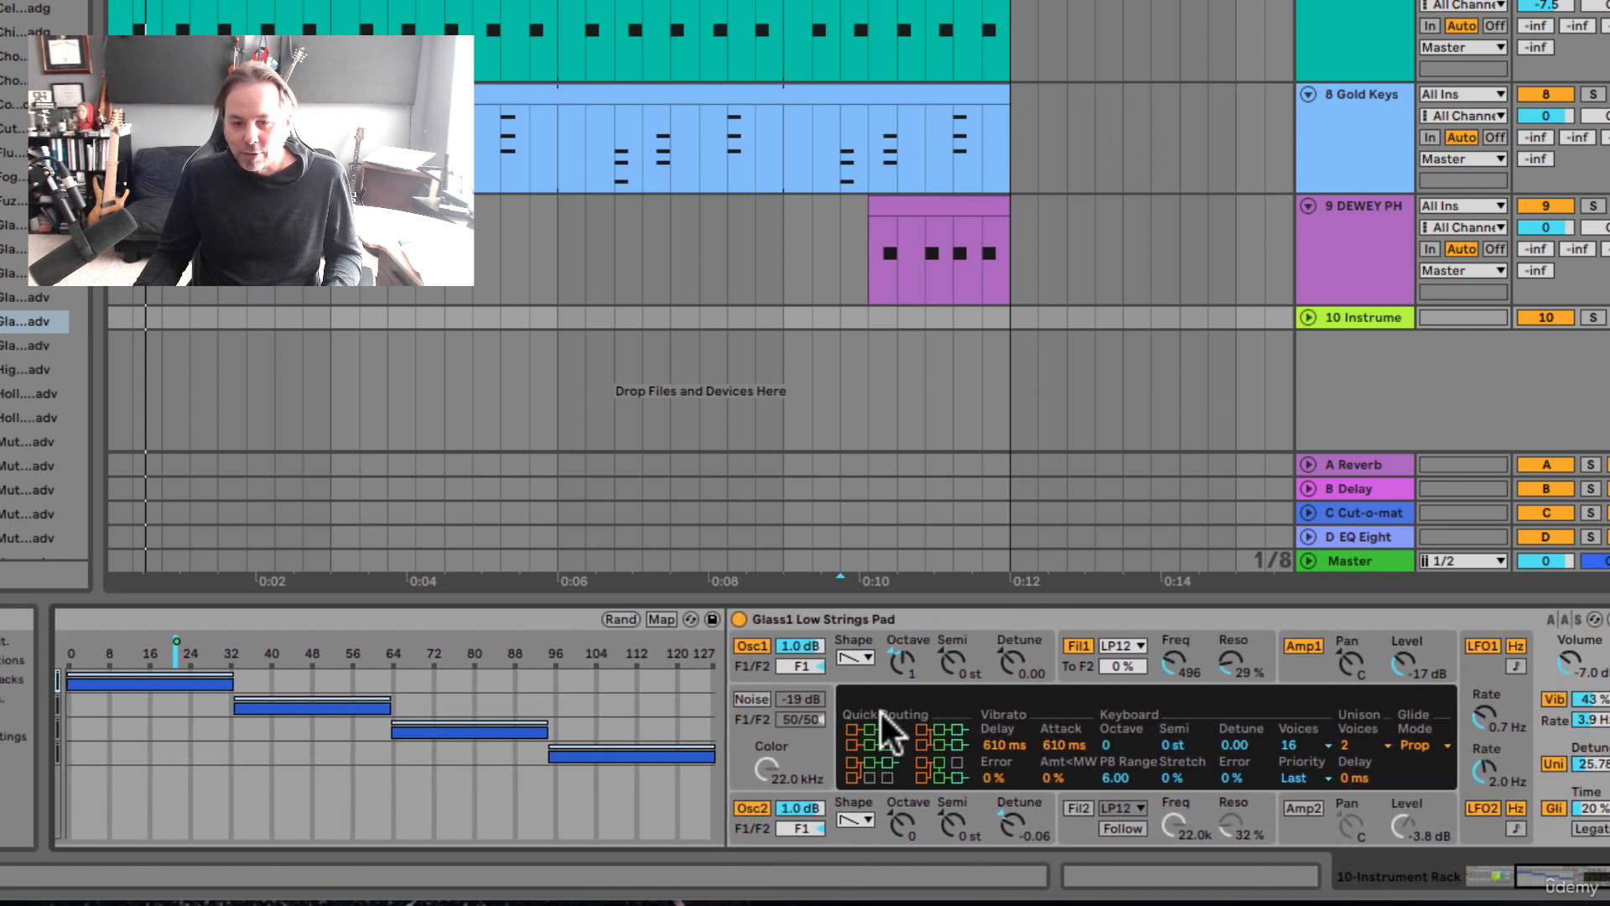
pyautogui.hscroll(2, 879, 709)
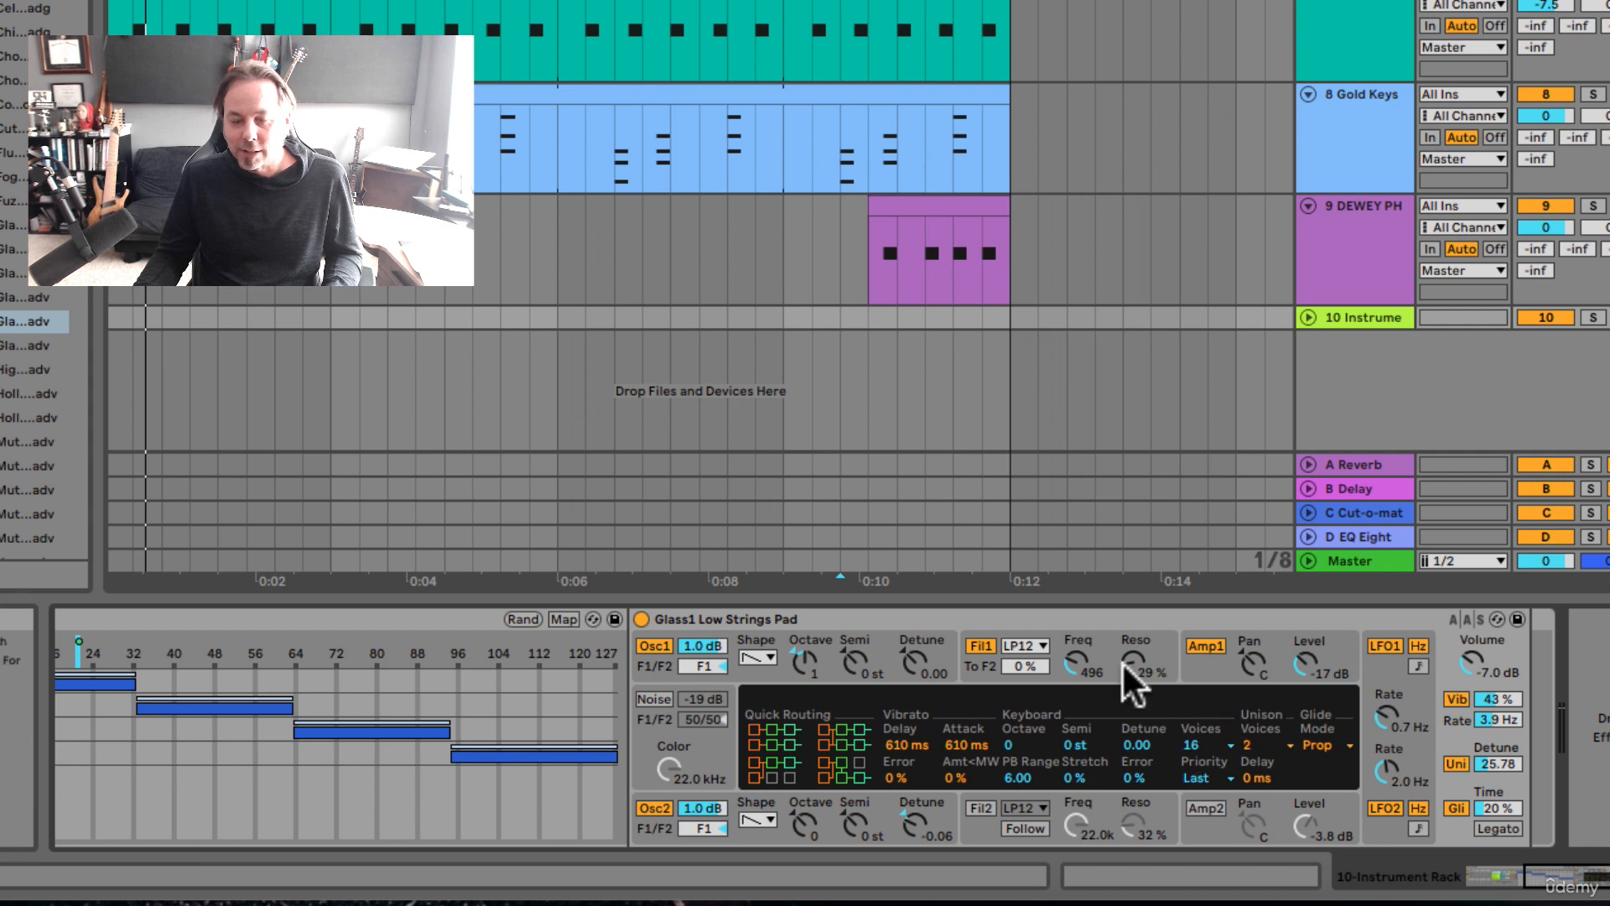
pyautogui.hscroll(-8, 707, 692)
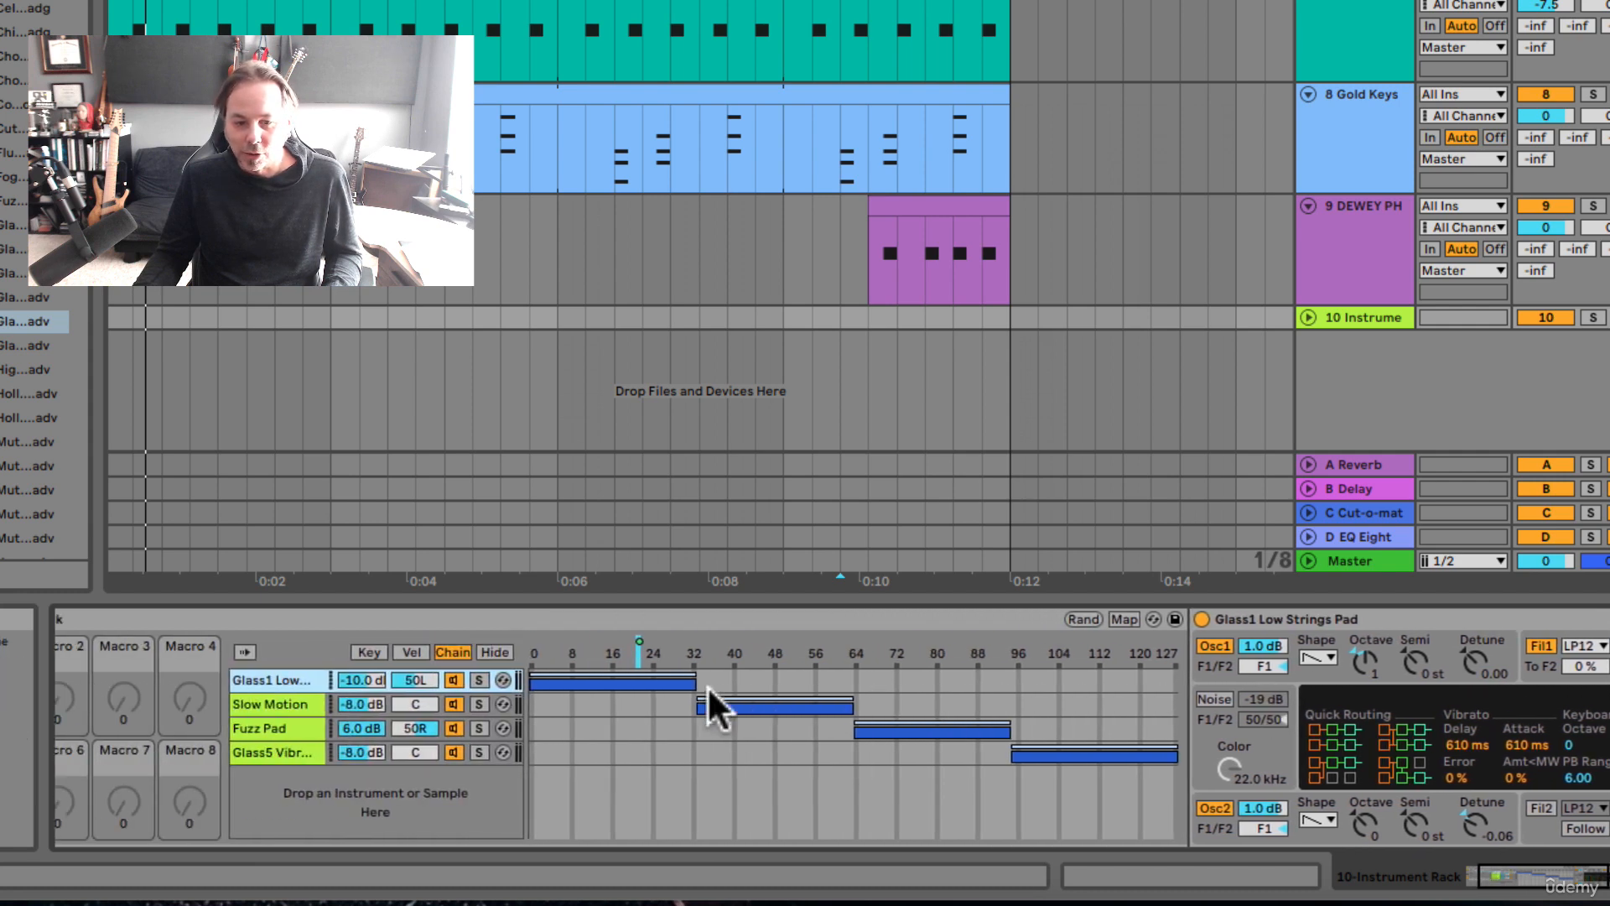
pyautogui.click(371, 706)
pyautogui.click(369, 728)
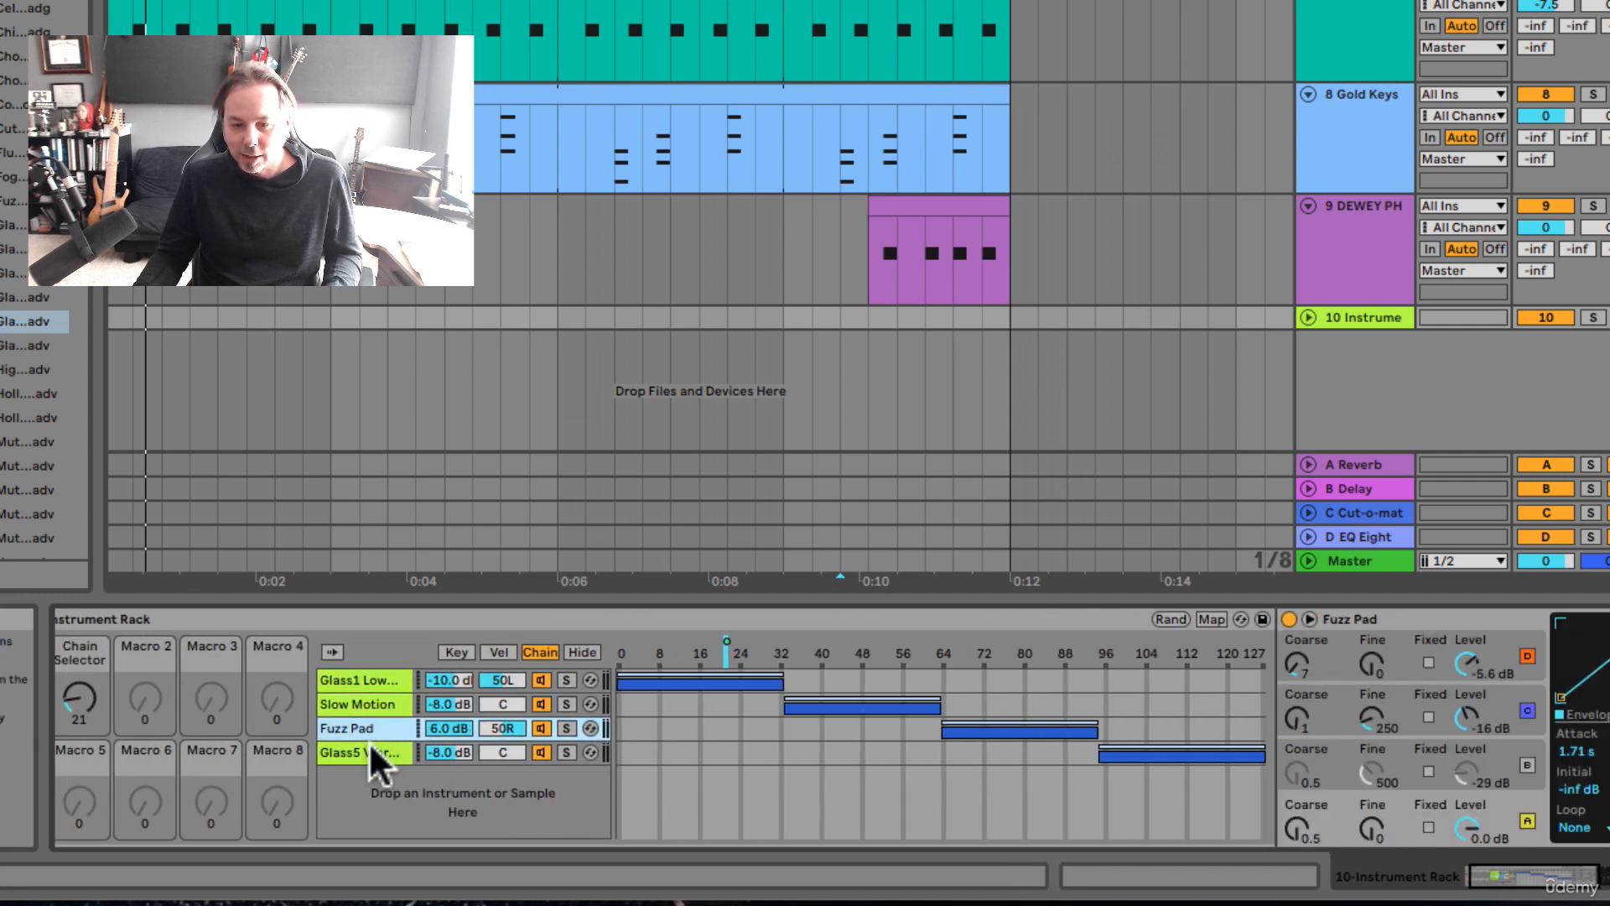
# Step: Lower the filter frequency of the Glass5 Vibrato Pad to 4.91 kHz and map it to Macro 2
pyautogui.click(369, 753)
pyautogui.hscroll(7, 503, 736)
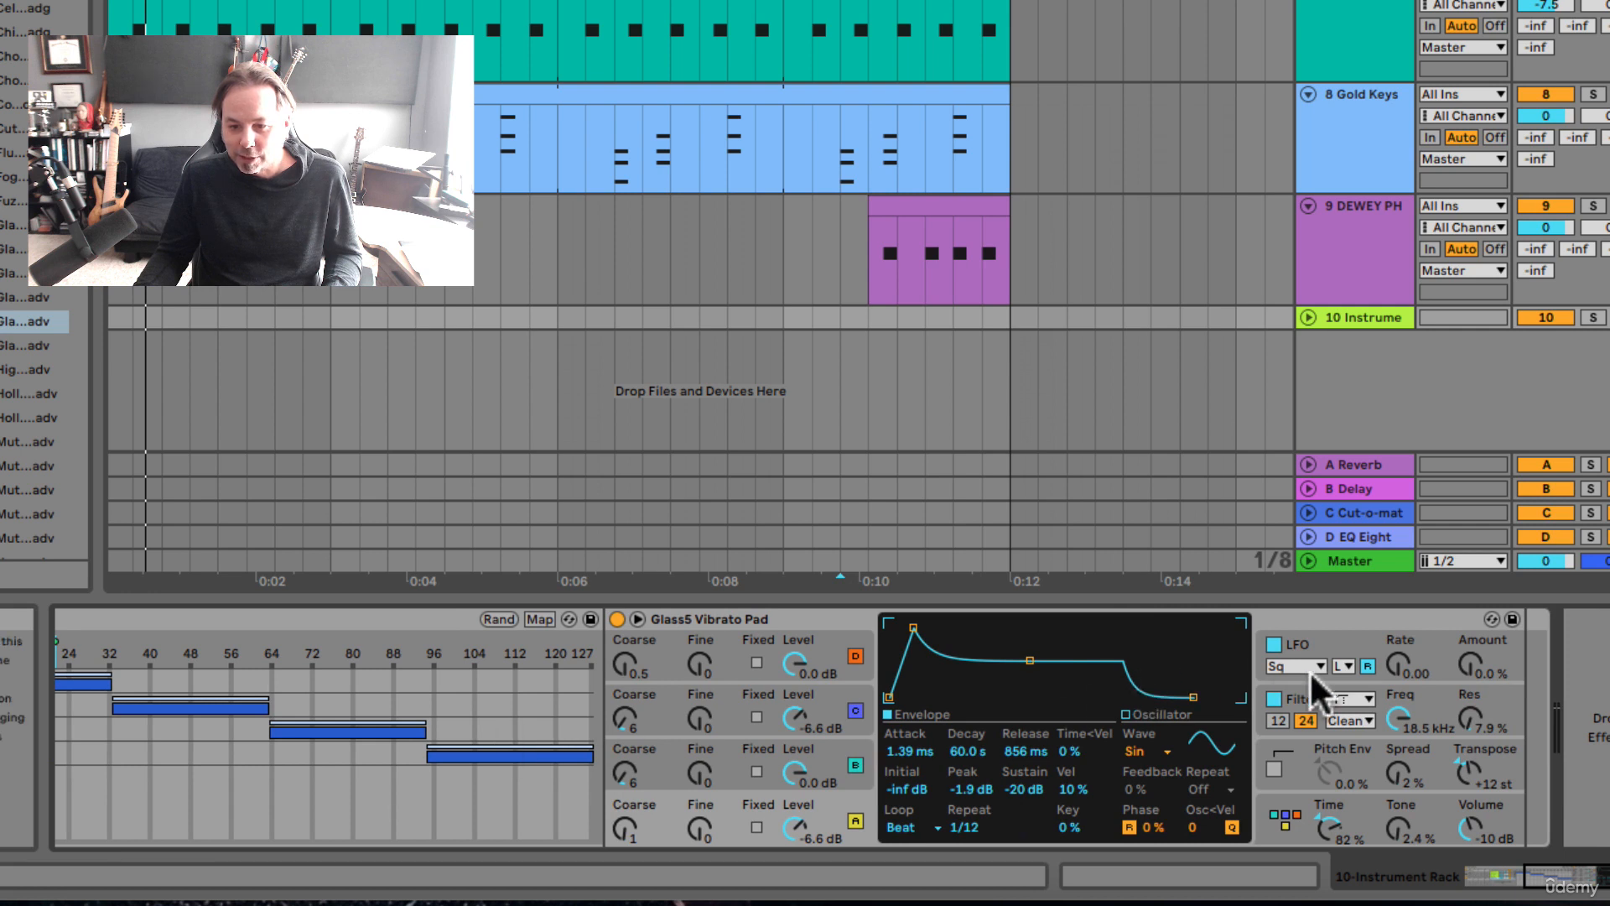
pyautogui.click(1416, 708)
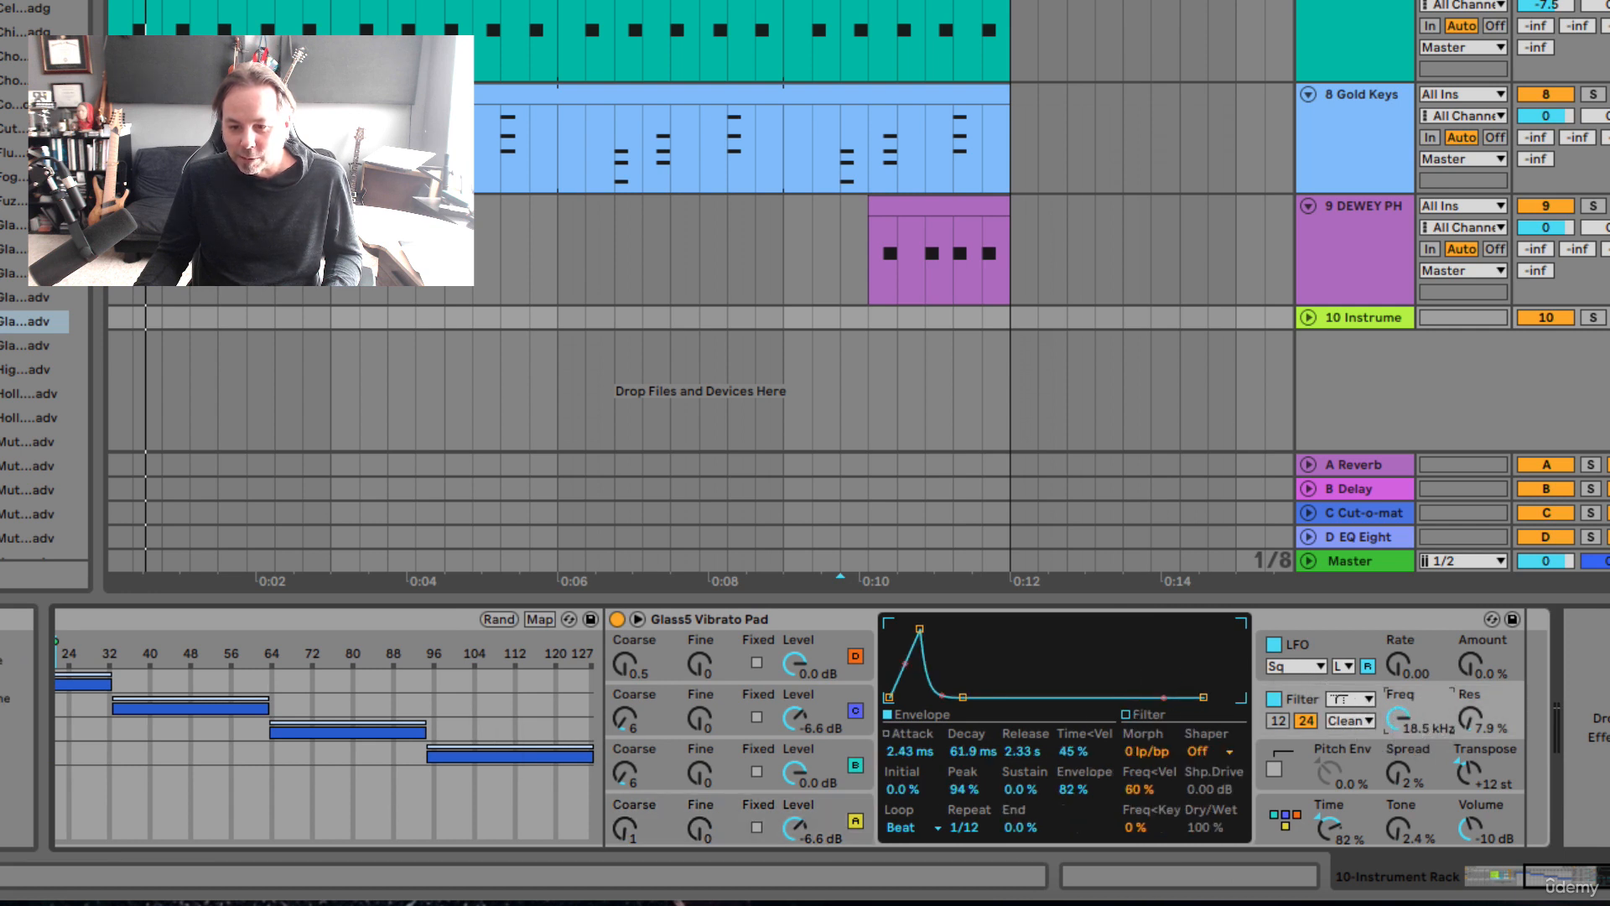
pyautogui.hscroll(-7, 1136, 738)
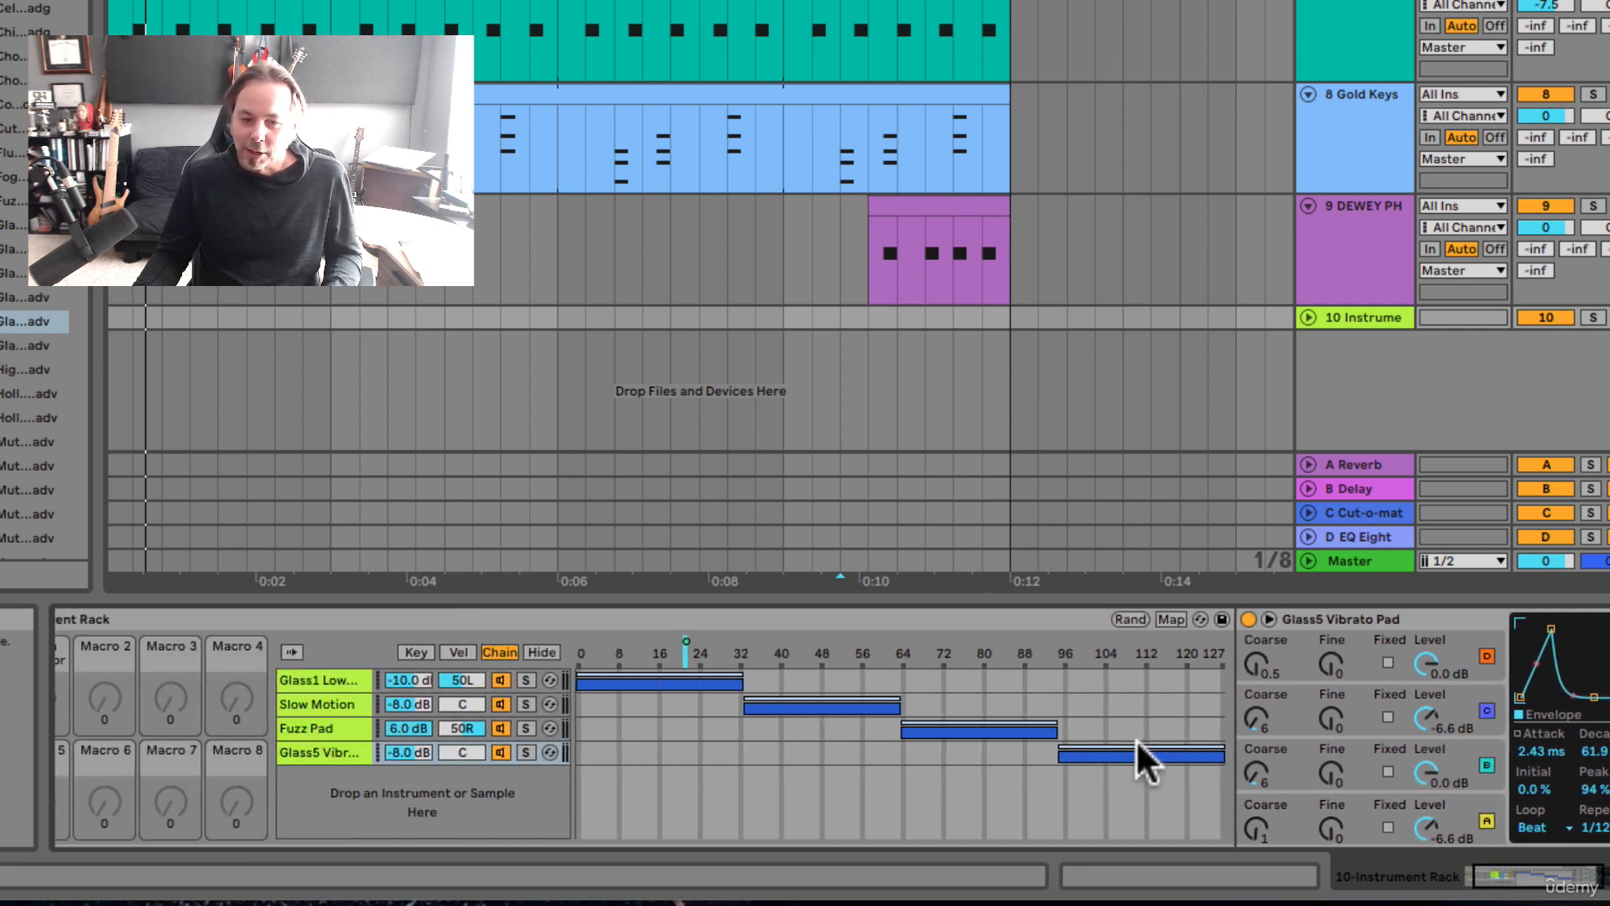
pyautogui.hscroll(5, 1135, 739)
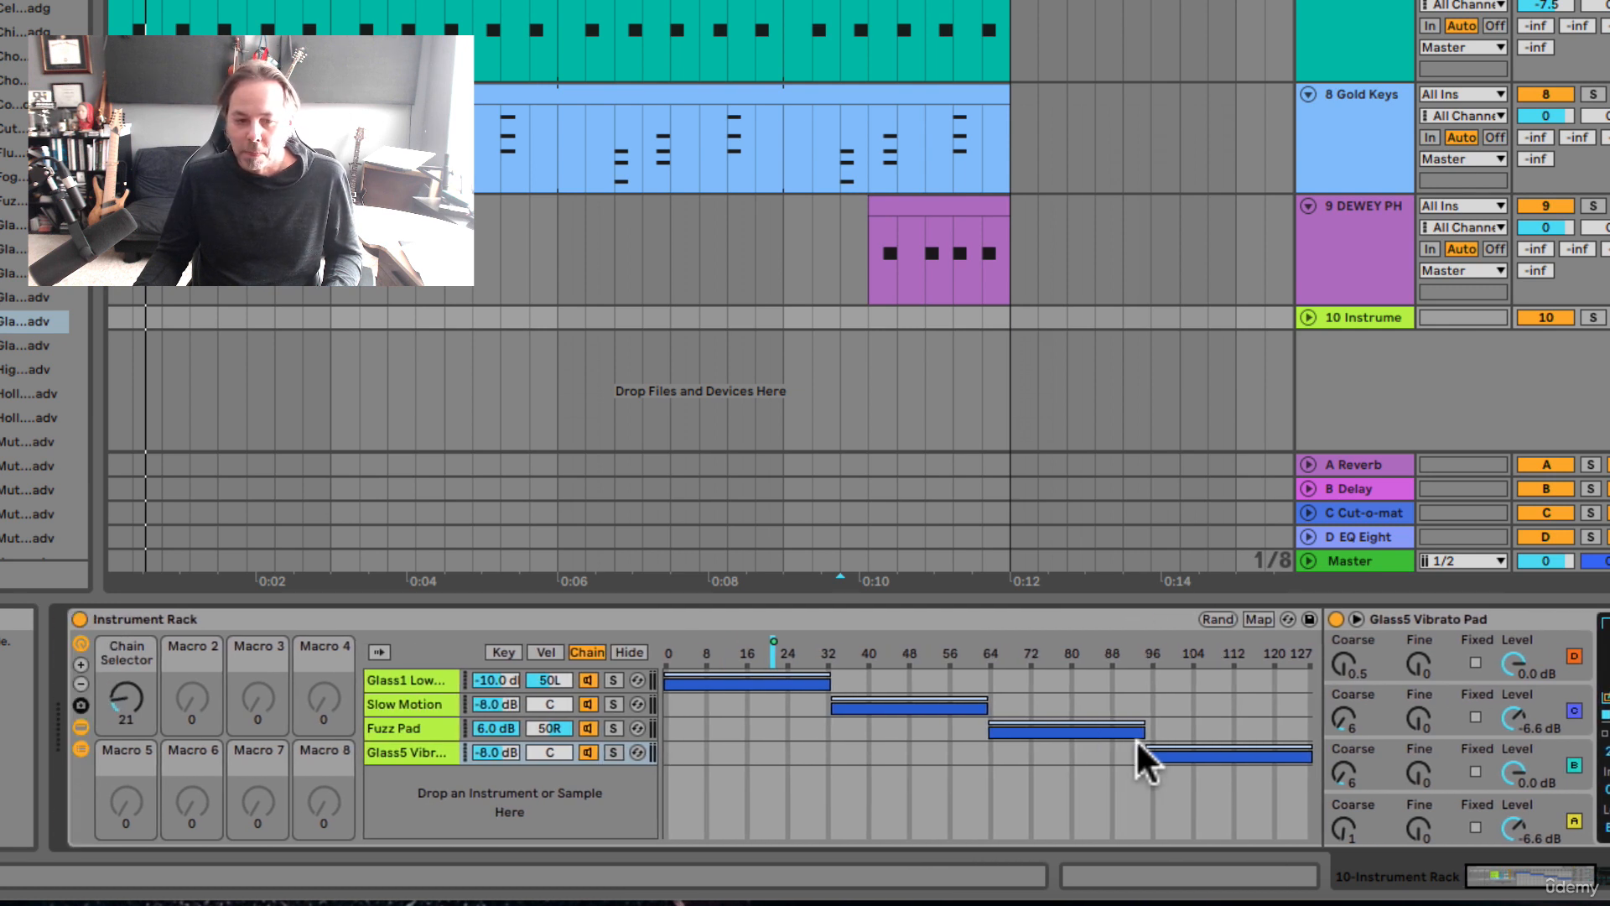
pyautogui.hscroll(3, 1136, 738)
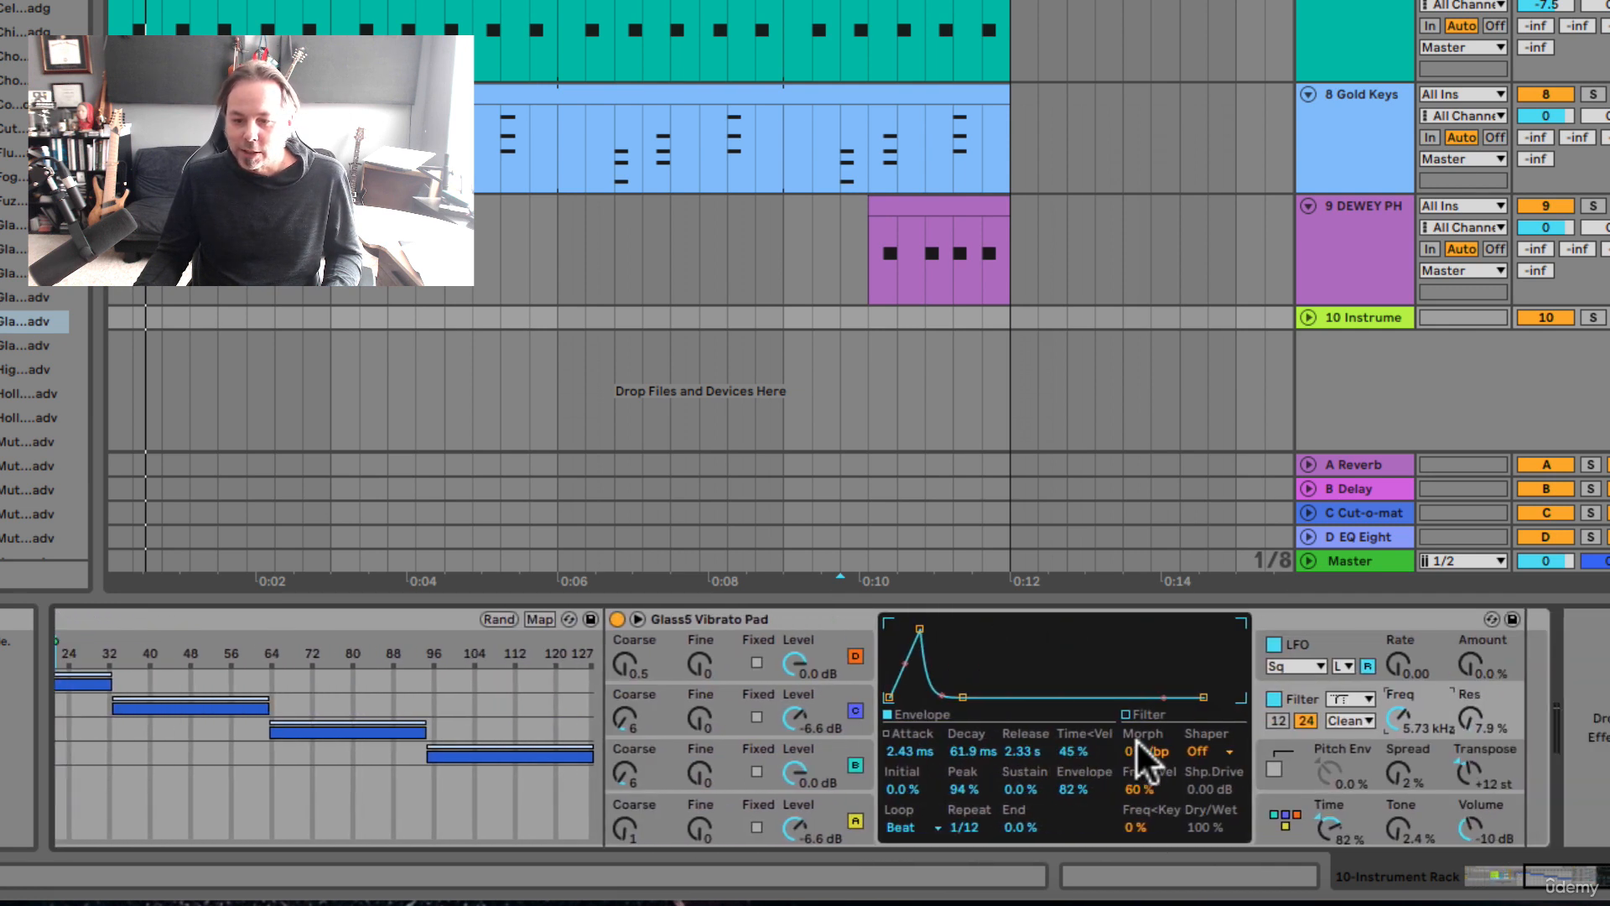
pyautogui.rightClick(1401, 720)
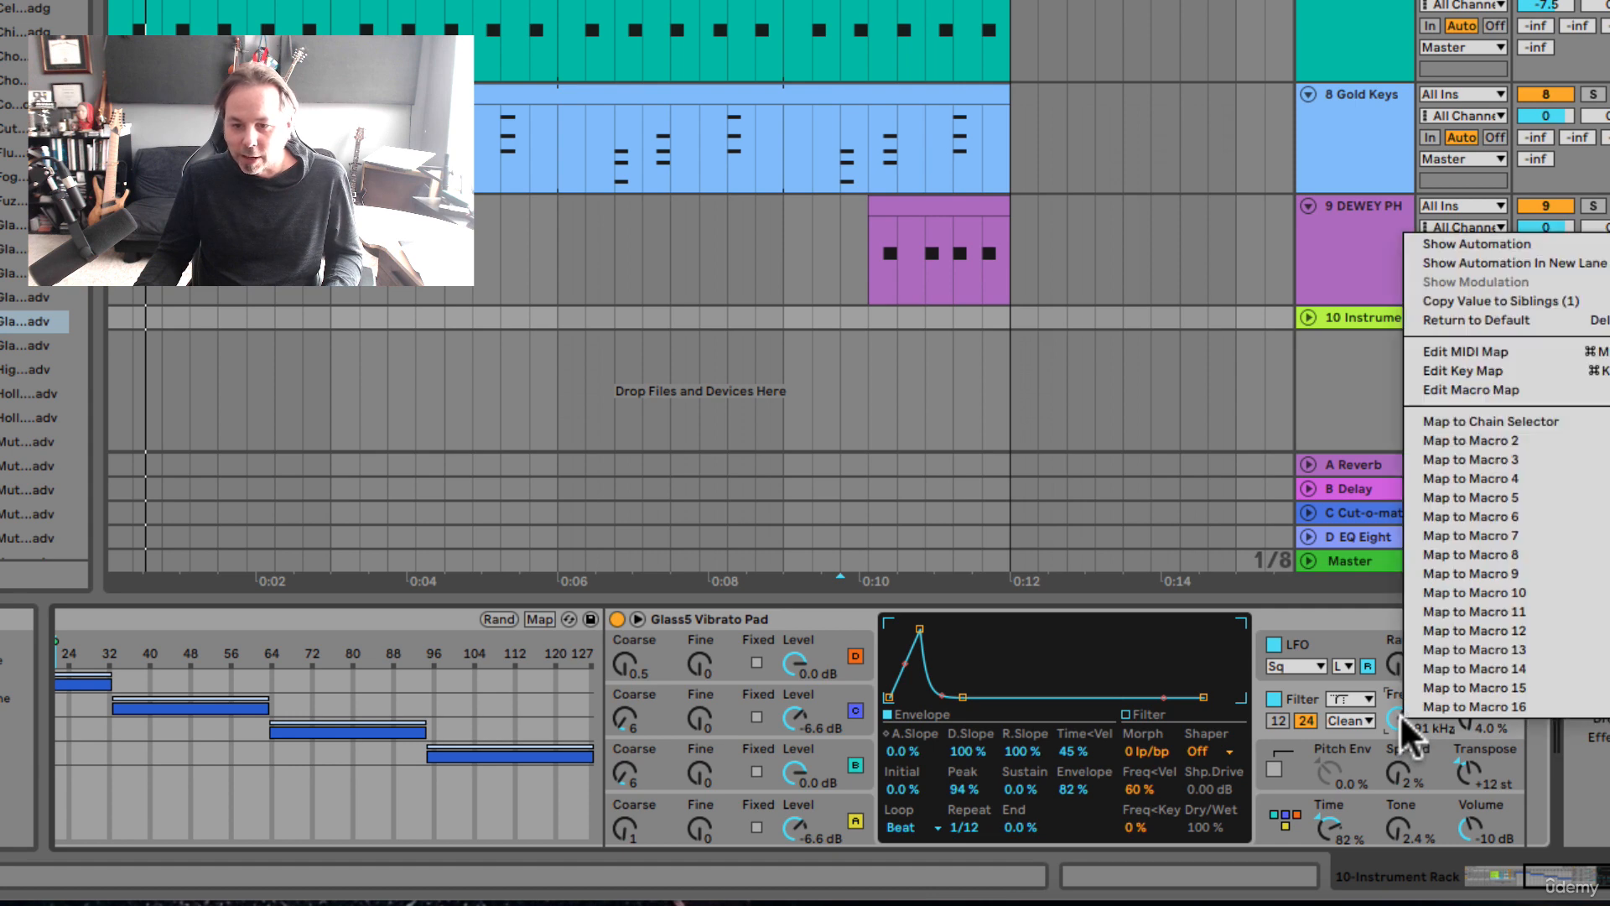
pyautogui.click(1441, 433)
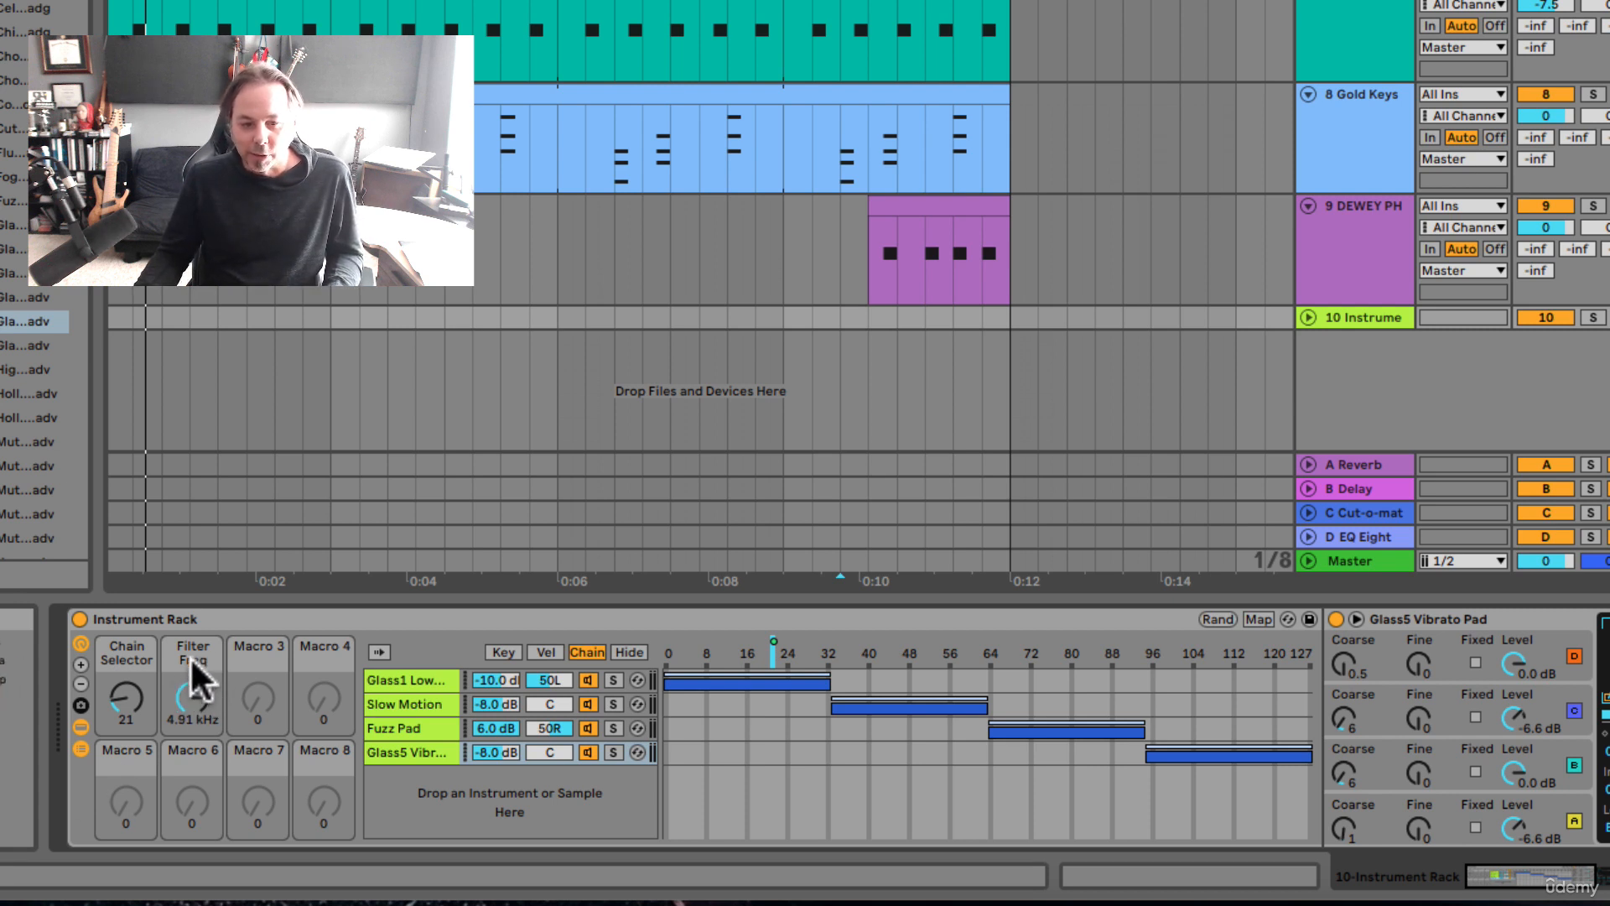
# Step: Sweep the Filter Freq macro to test its effect on the Glass5 Vibrato Pad's filter, leaving it at 804 Hz
pyautogui.click(192, 689)
pyautogui.moveTo(196, 688); pyautogui.dragTo(195, 768)
pyautogui.hscroll(5, 199, 693)
pyautogui.hscroll(5, 198, 691)
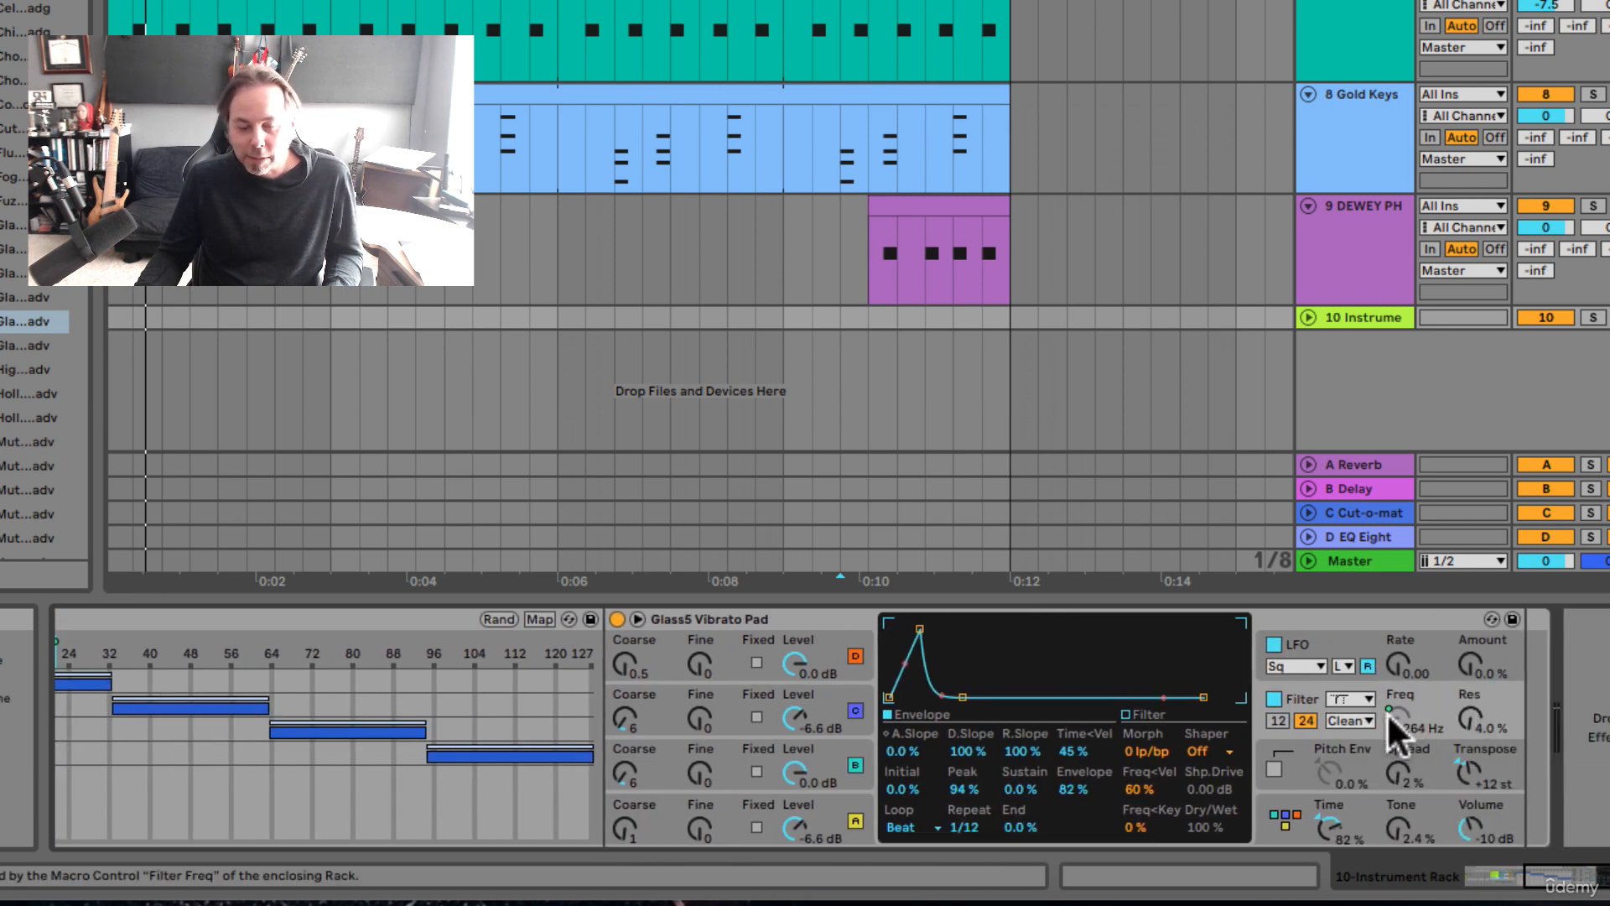
pyautogui.hscroll(-10, 1390, 715)
pyautogui.moveTo(188, 691); pyautogui.dragTo(192, 711)
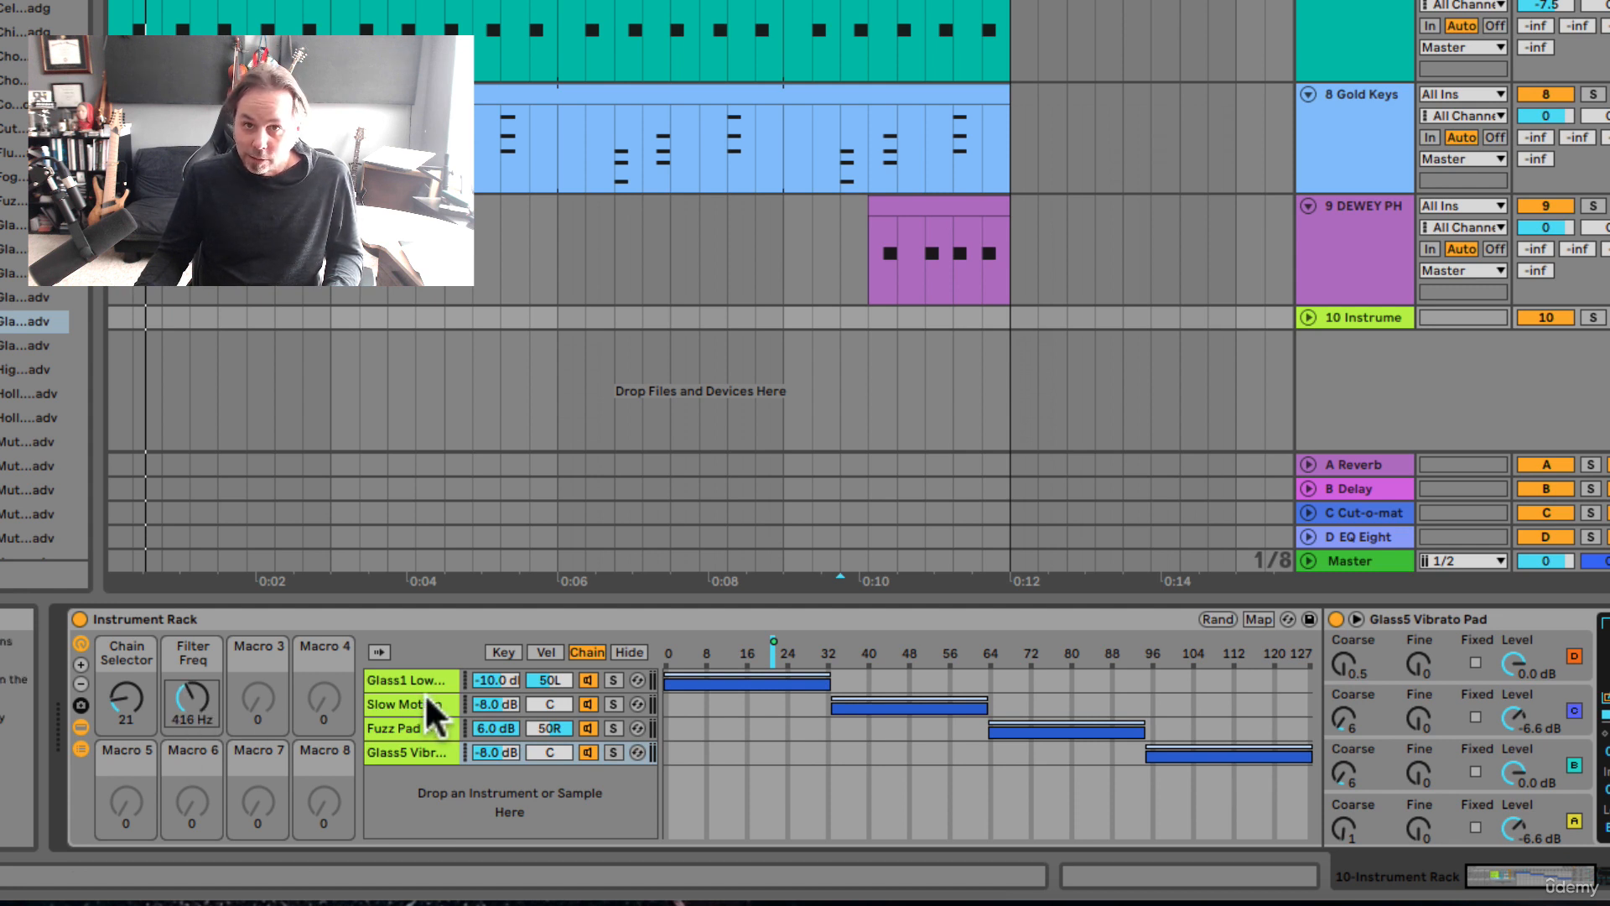
pyautogui.moveTo(205, 711); pyautogui.dragTo(192, 682)
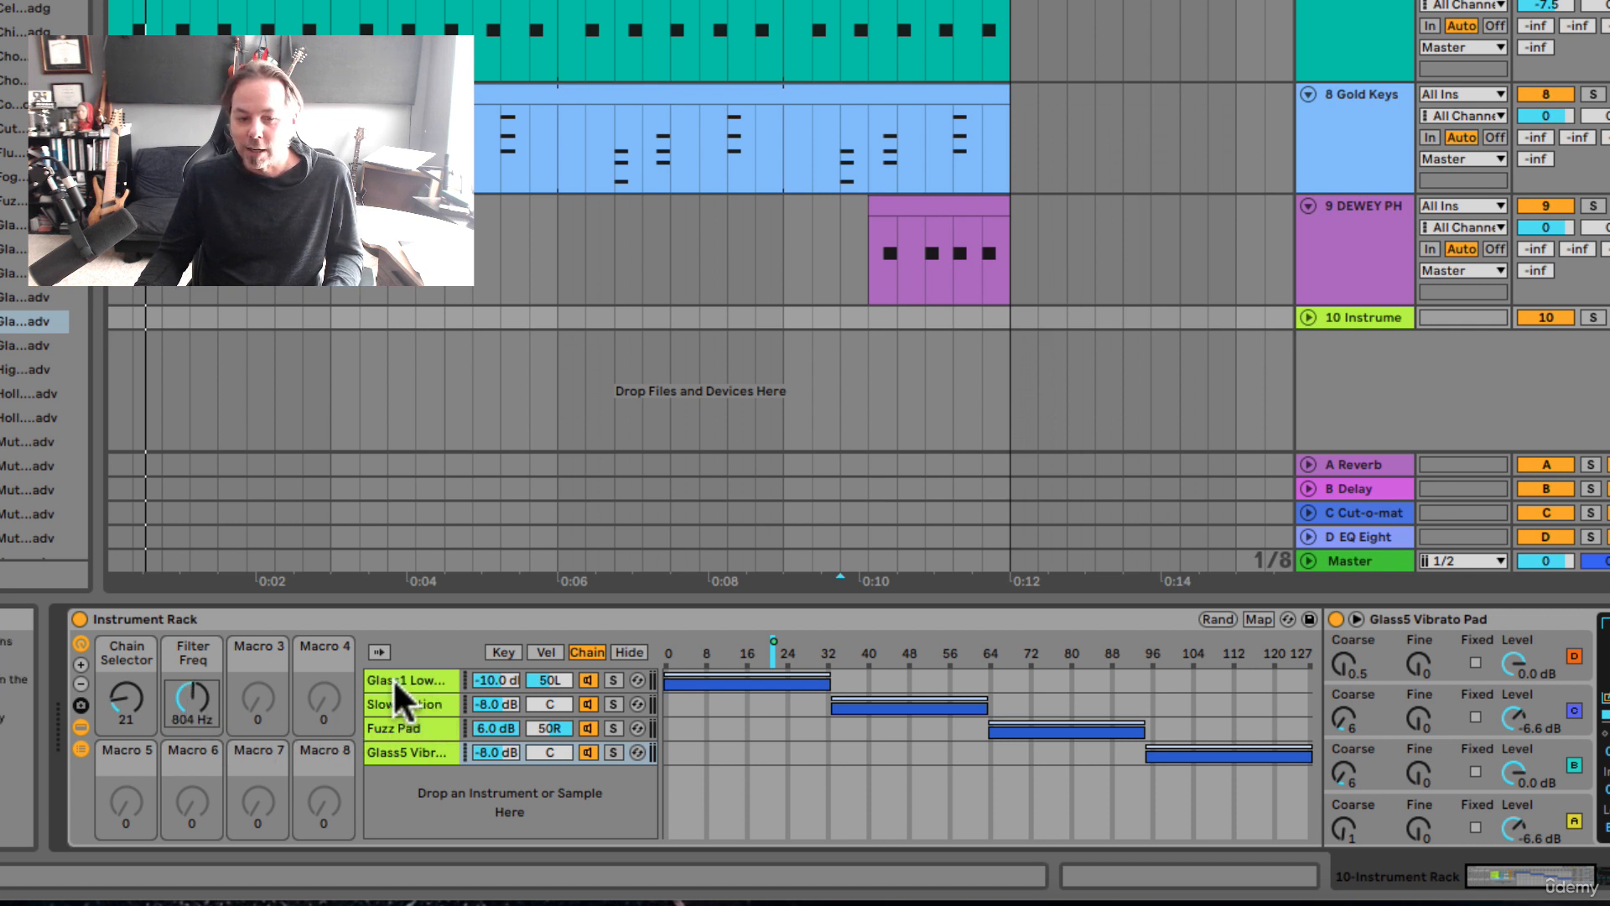
# Step: Map the Filter 1 frequency of the Glass1 Low Strings Pad chain to the Filter Freq macro
pyautogui.click(394, 678)
pyautogui.click(395, 701)
pyautogui.click(395, 728)
pyautogui.click(394, 751)
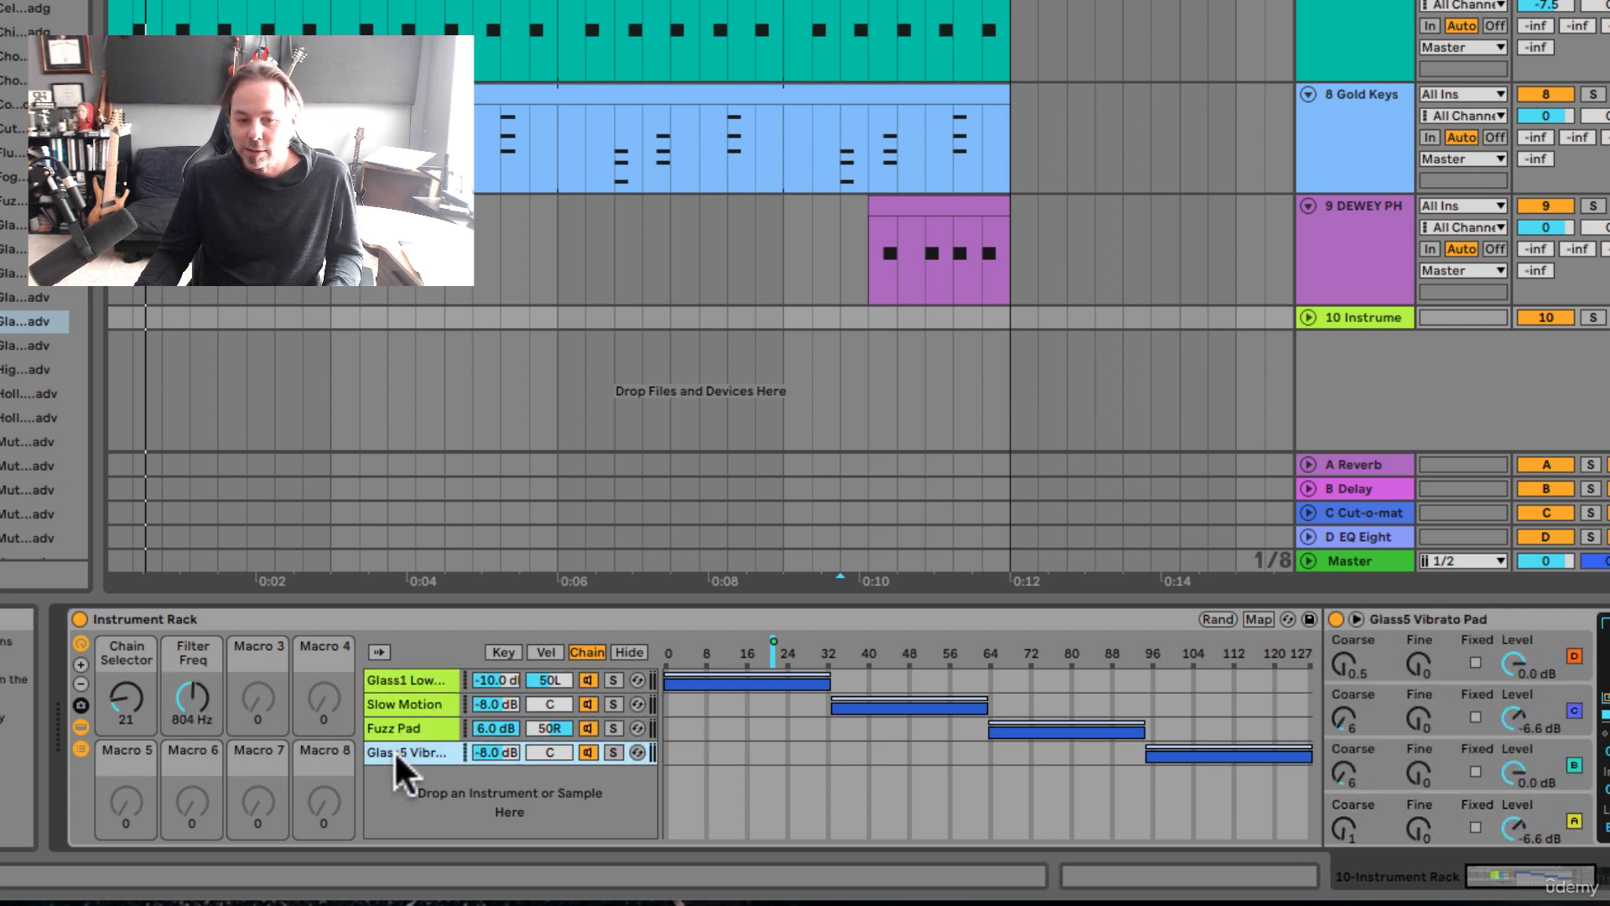
pyautogui.click(394, 678)
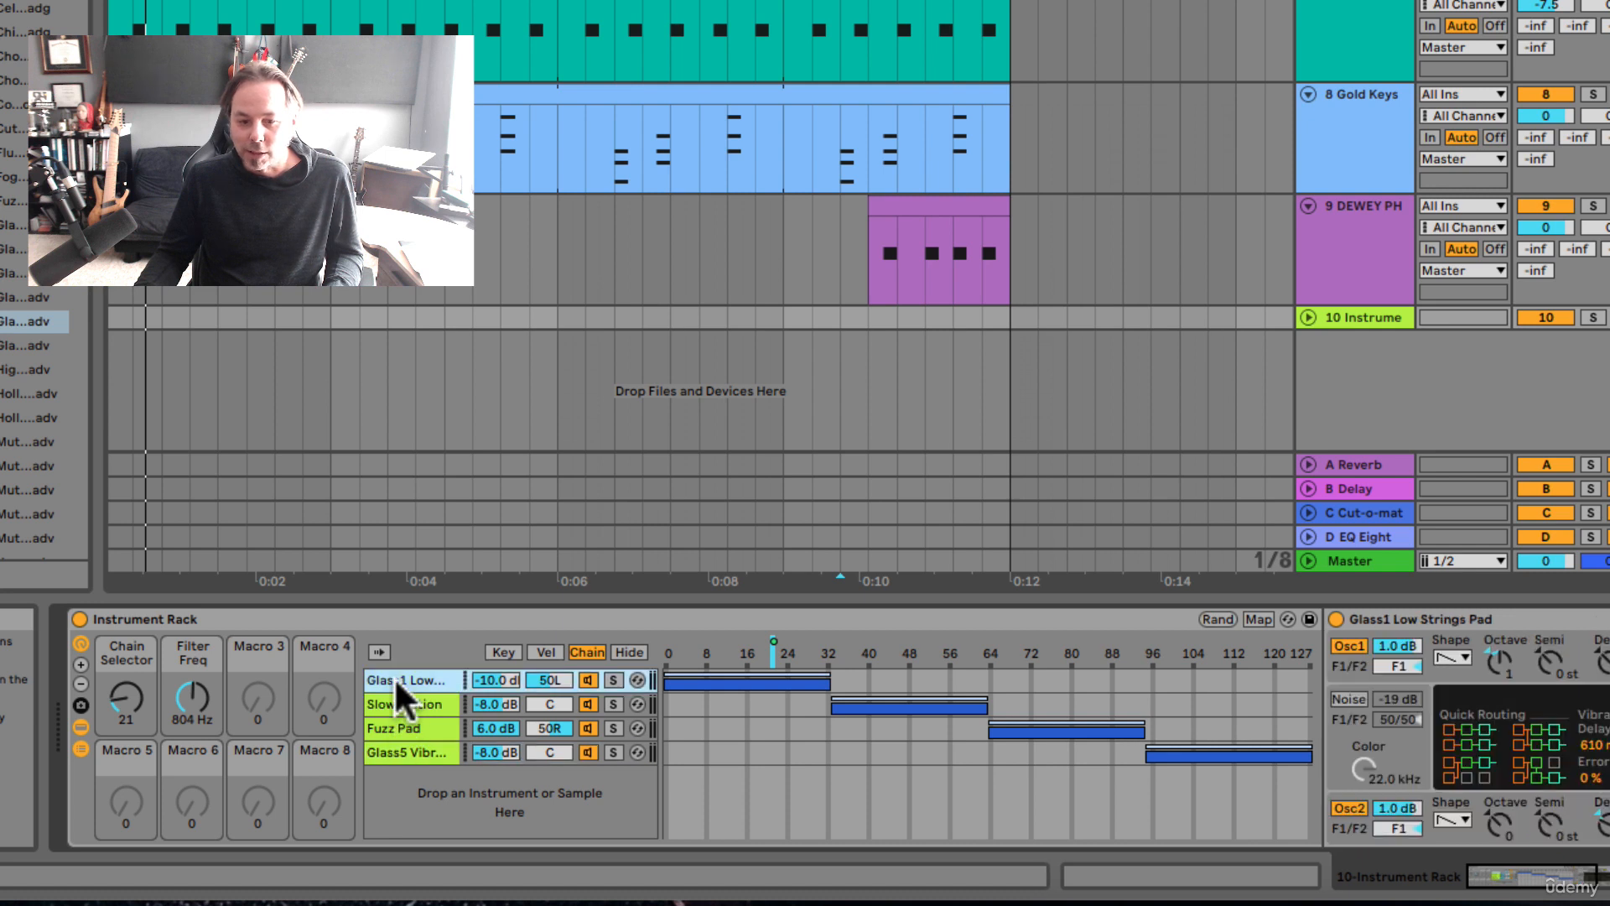
pyautogui.hscroll(15, 394, 677)
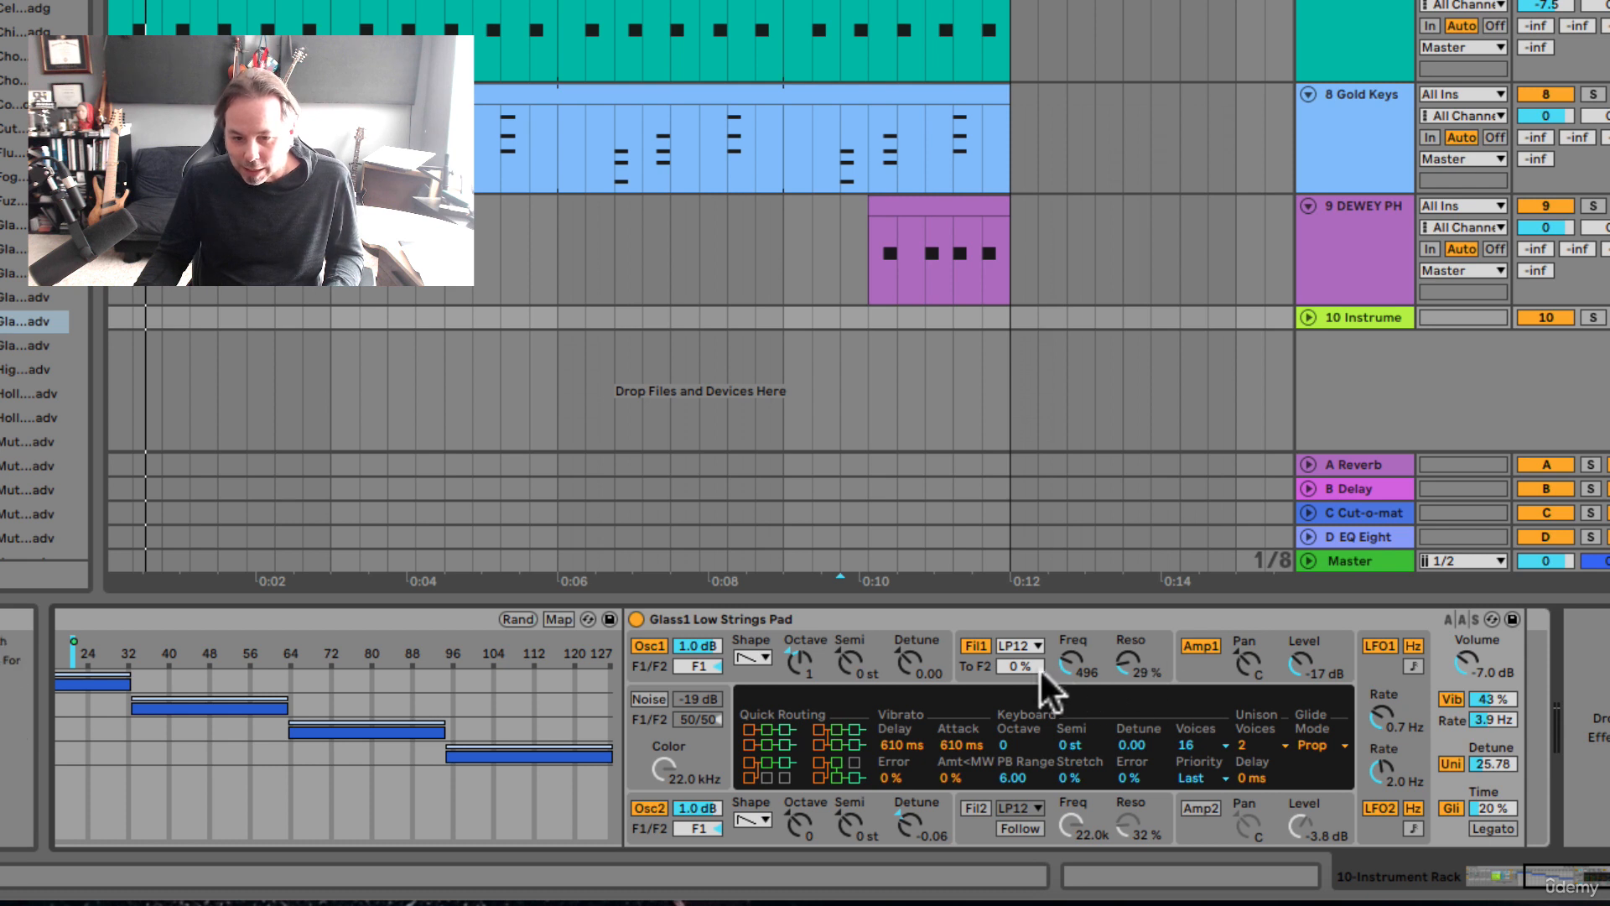
pyautogui.moveTo(1072, 660); pyautogui.dragTo(1071, 646)
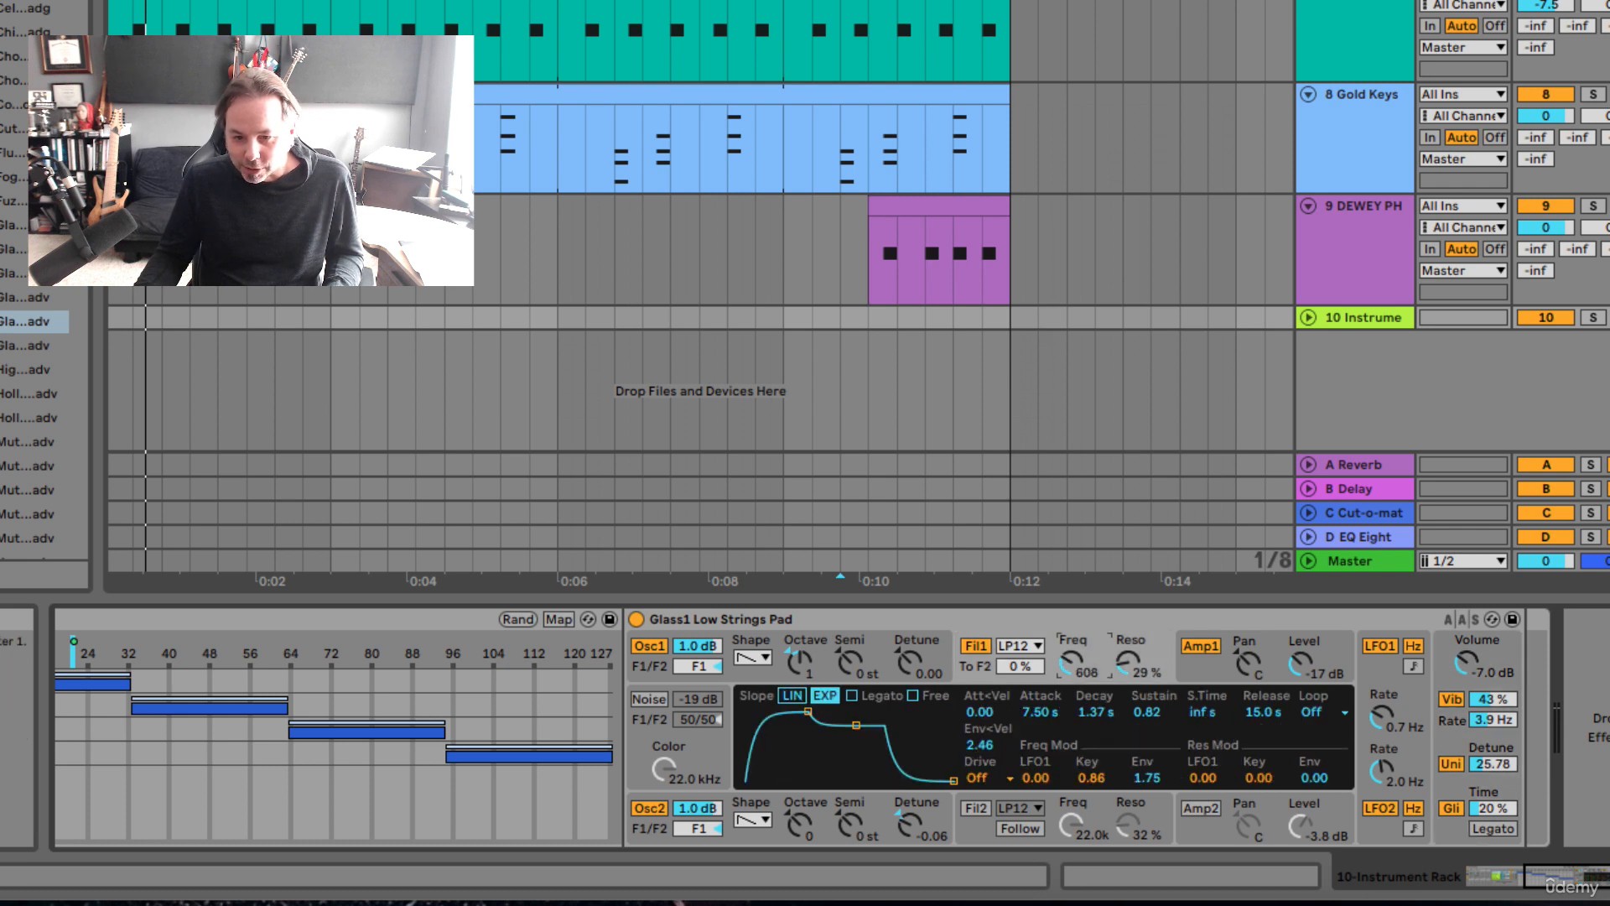
pyautogui.rightClick(1074, 662)
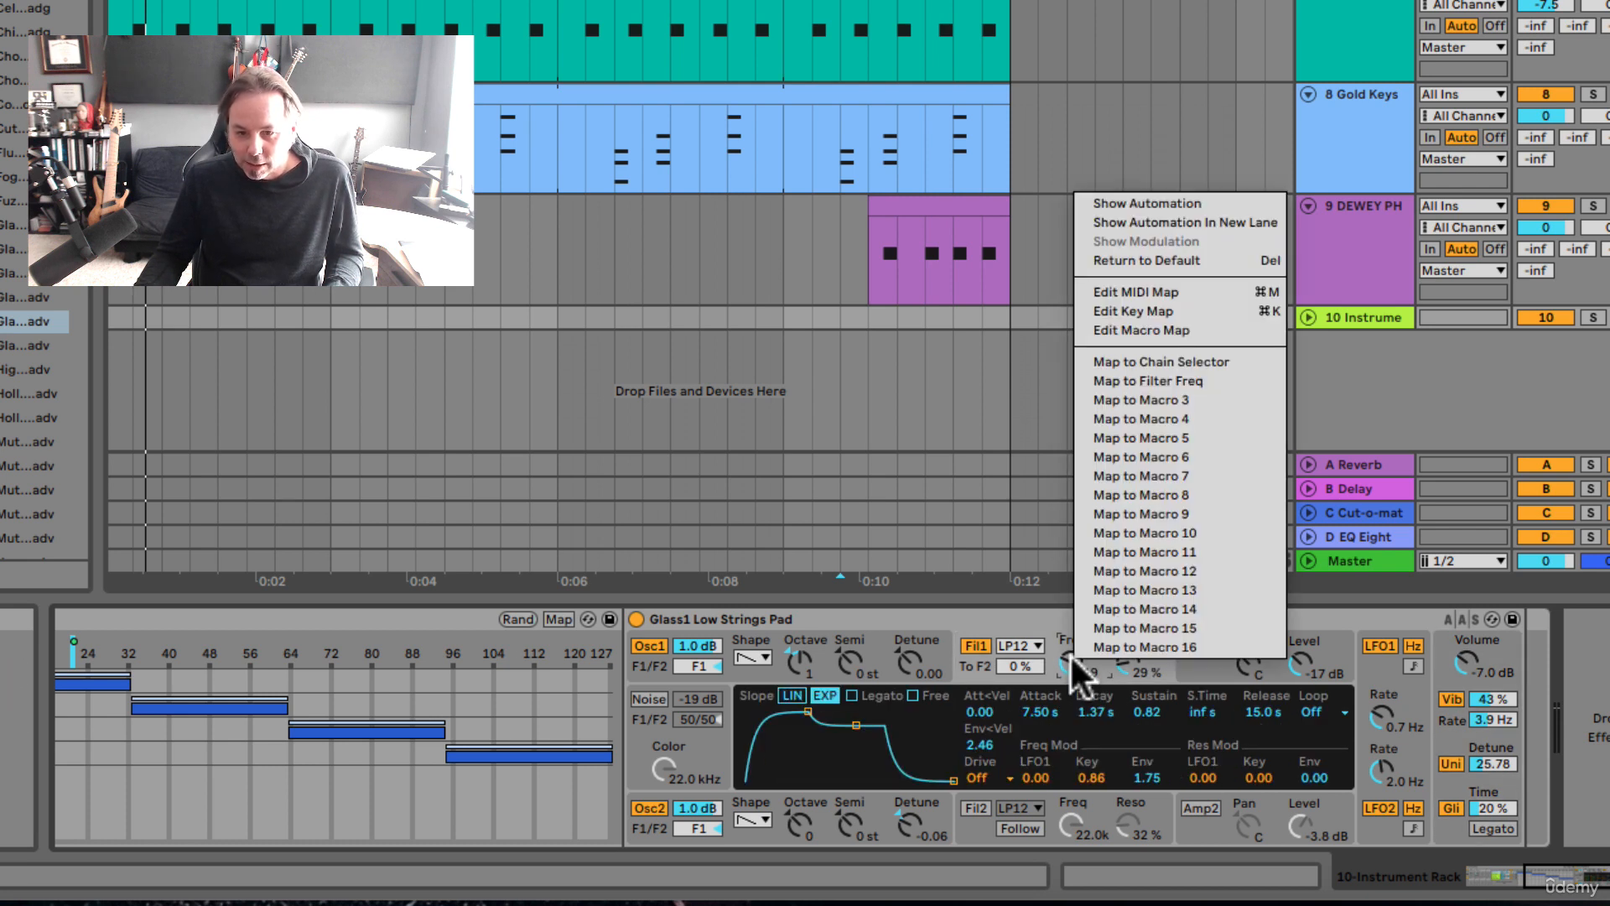
pyautogui.click(1116, 381)
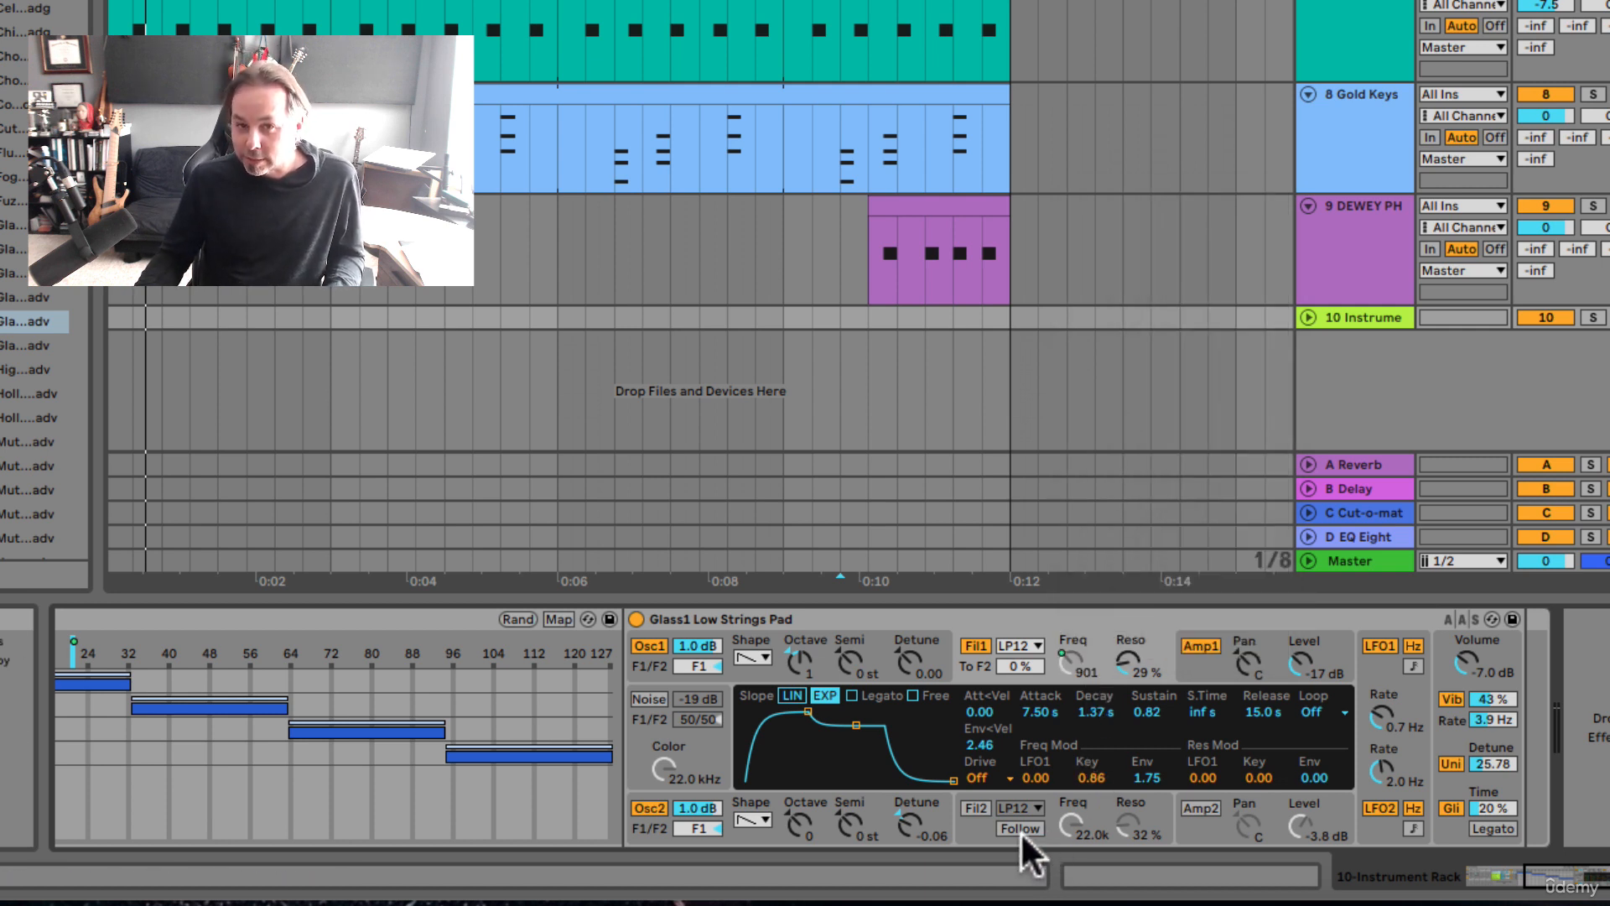
# Step: Map the first filter's frequency of the Slow Motion chain to Macro 2
pyautogui.hscroll(-1, 979, 834)
pyautogui.hscroll(-5, 979, 833)
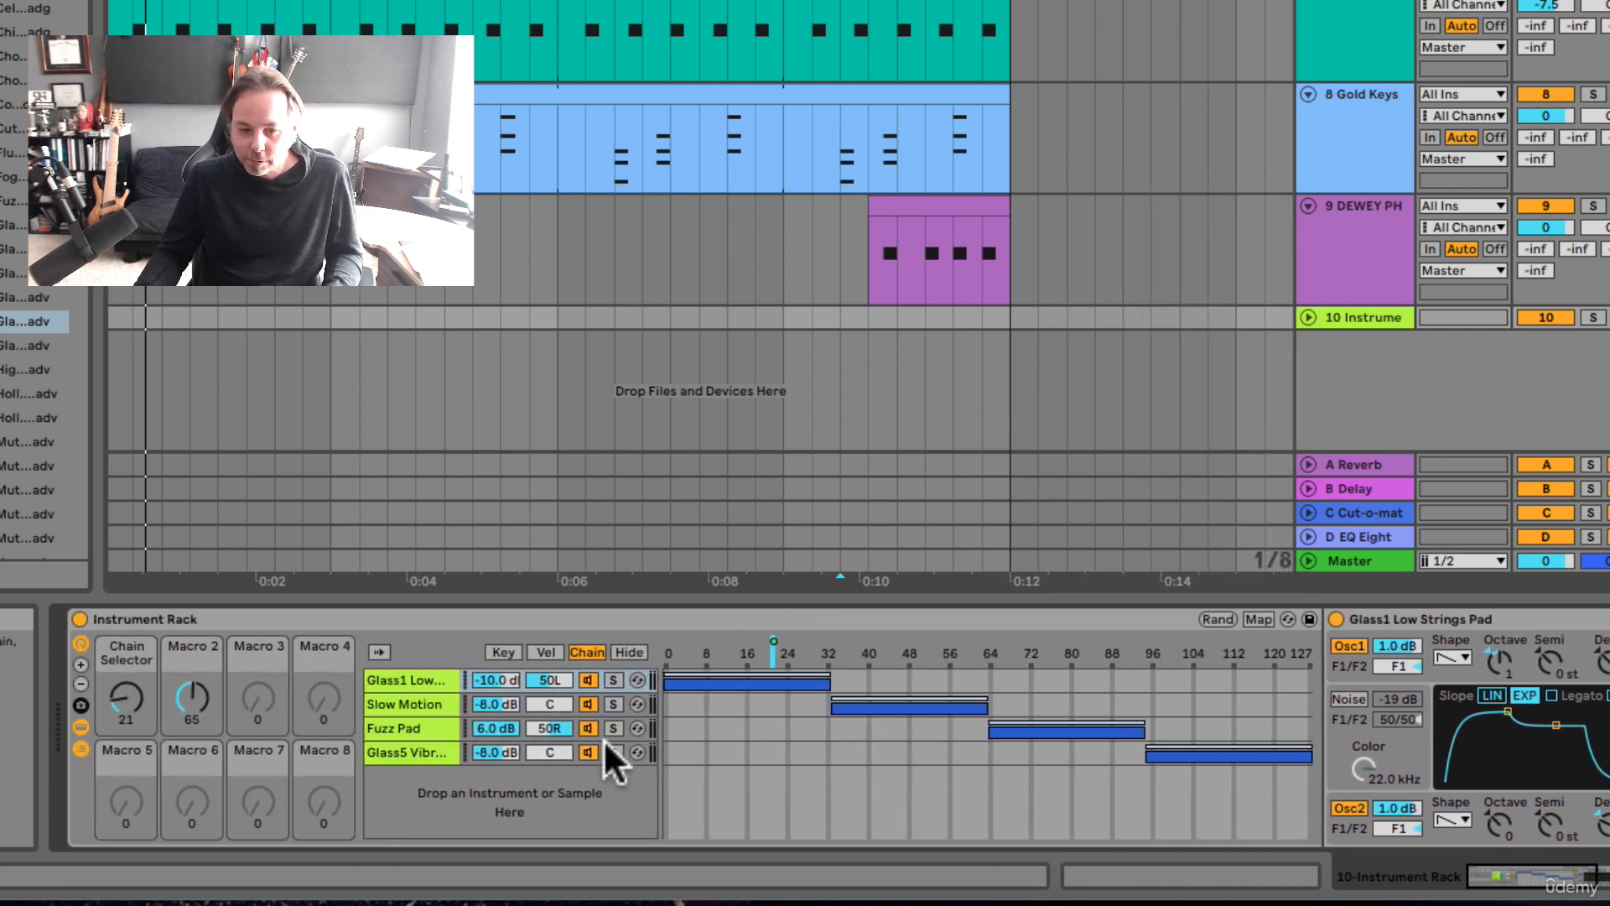
pyautogui.click(406, 705)
pyautogui.hscroll(10, 540, 683)
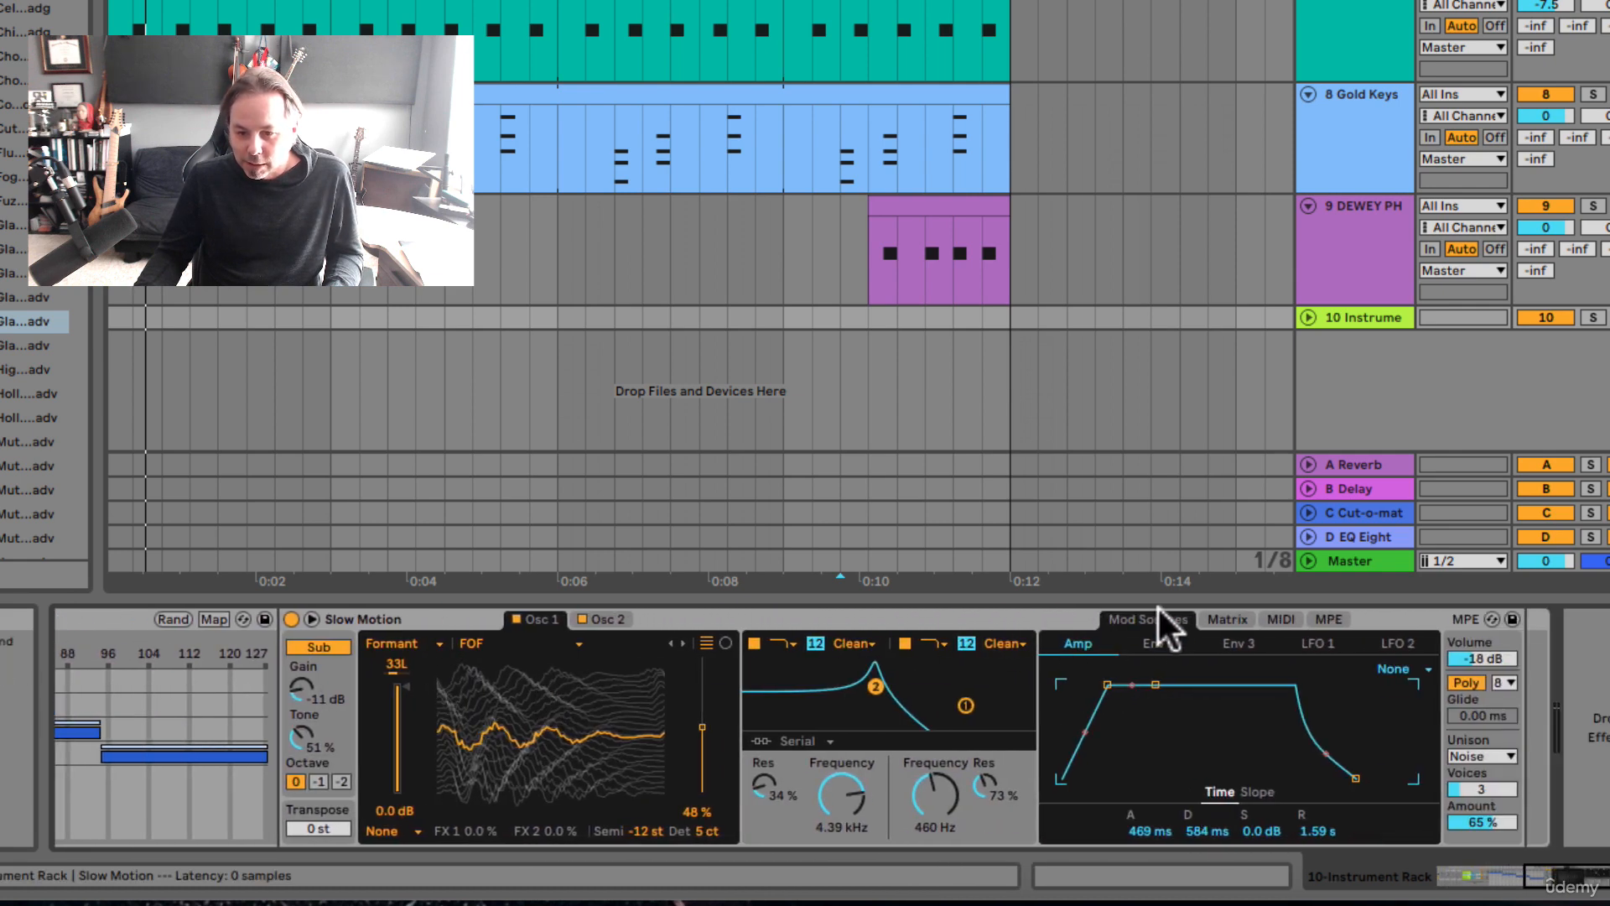
pyautogui.moveTo(845, 792); pyautogui.dragTo(846, 807)
pyautogui.rightClick(846, 812)
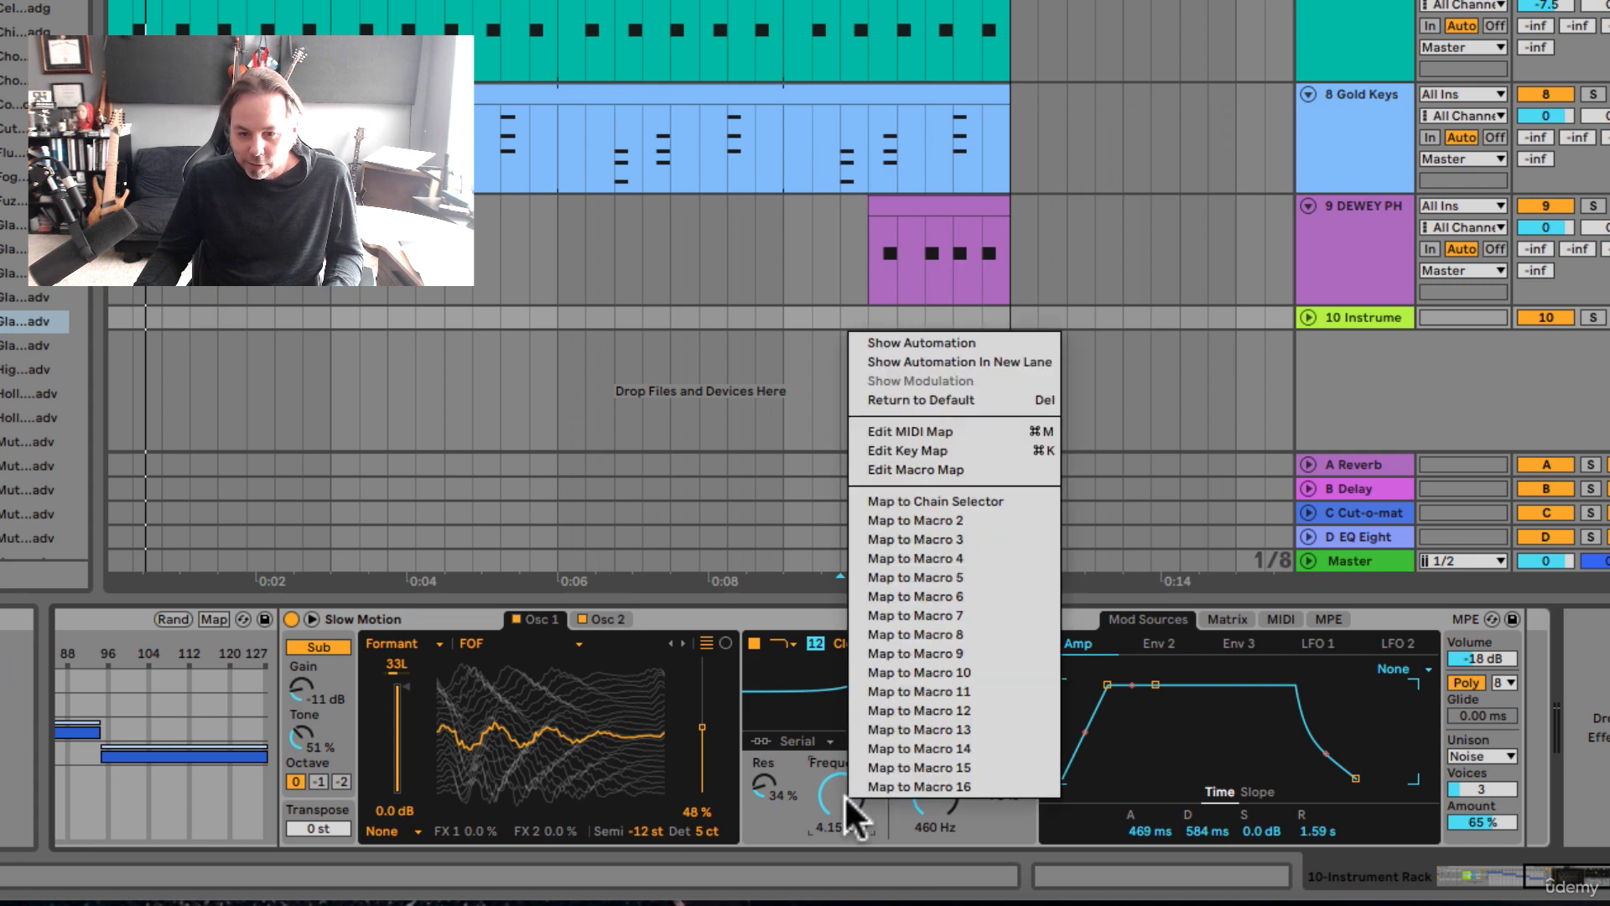
pyautogui.click(873, 521)
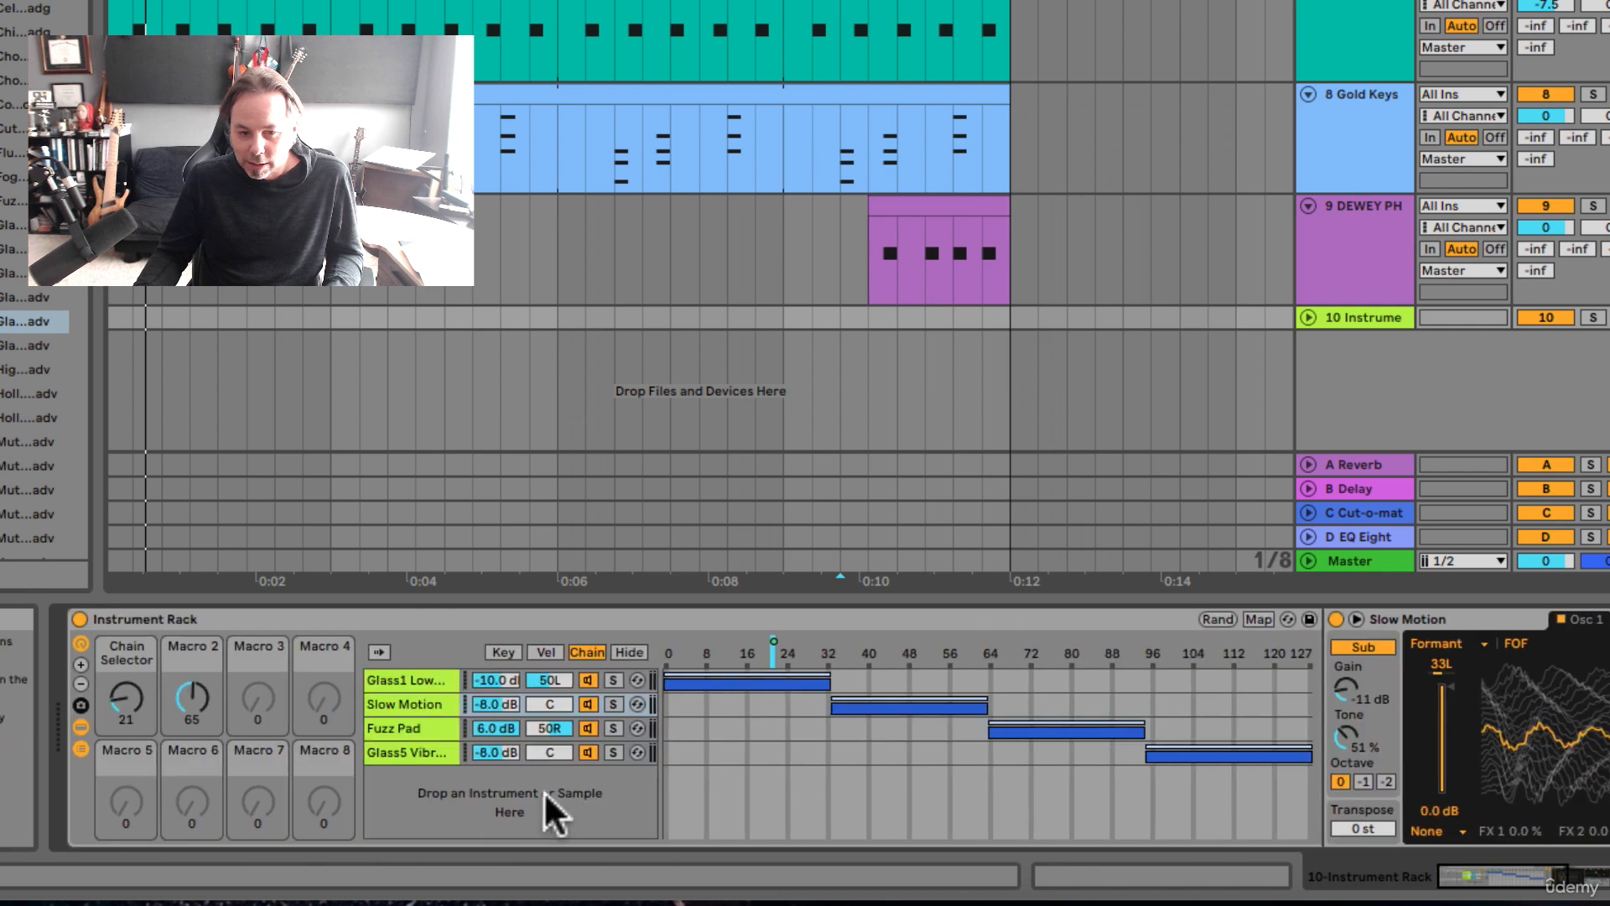
# Step: Rename Macro 2 of the instrument rack to "FREQ Cutoff"
pyautogui.click(192, 667)
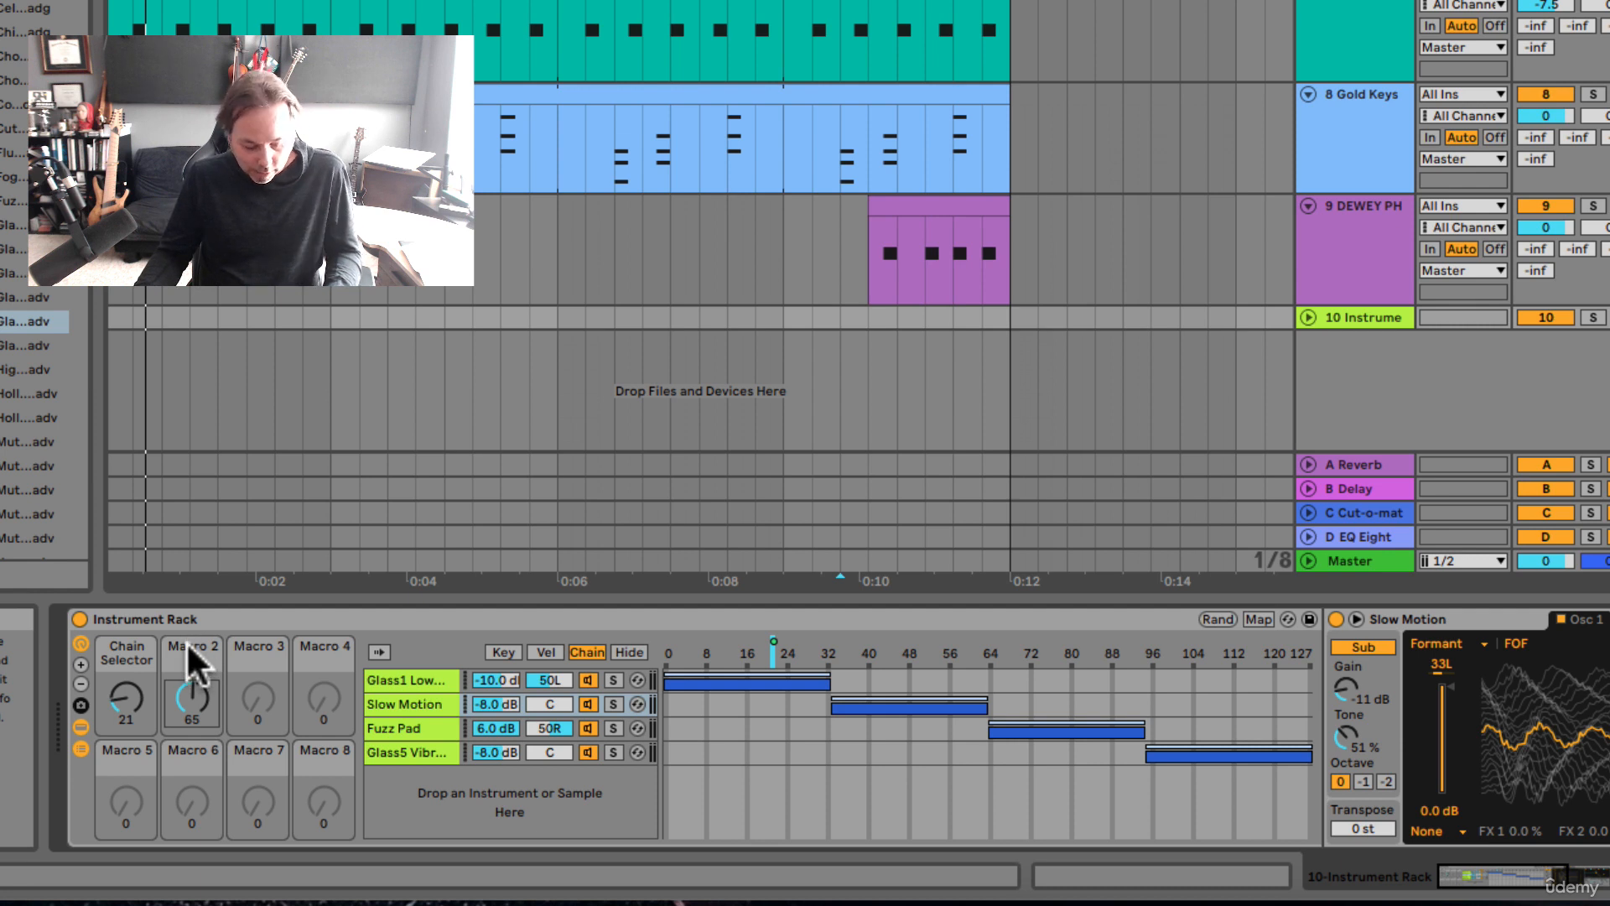
pyautogui.hotkey('ctrl', 'r')
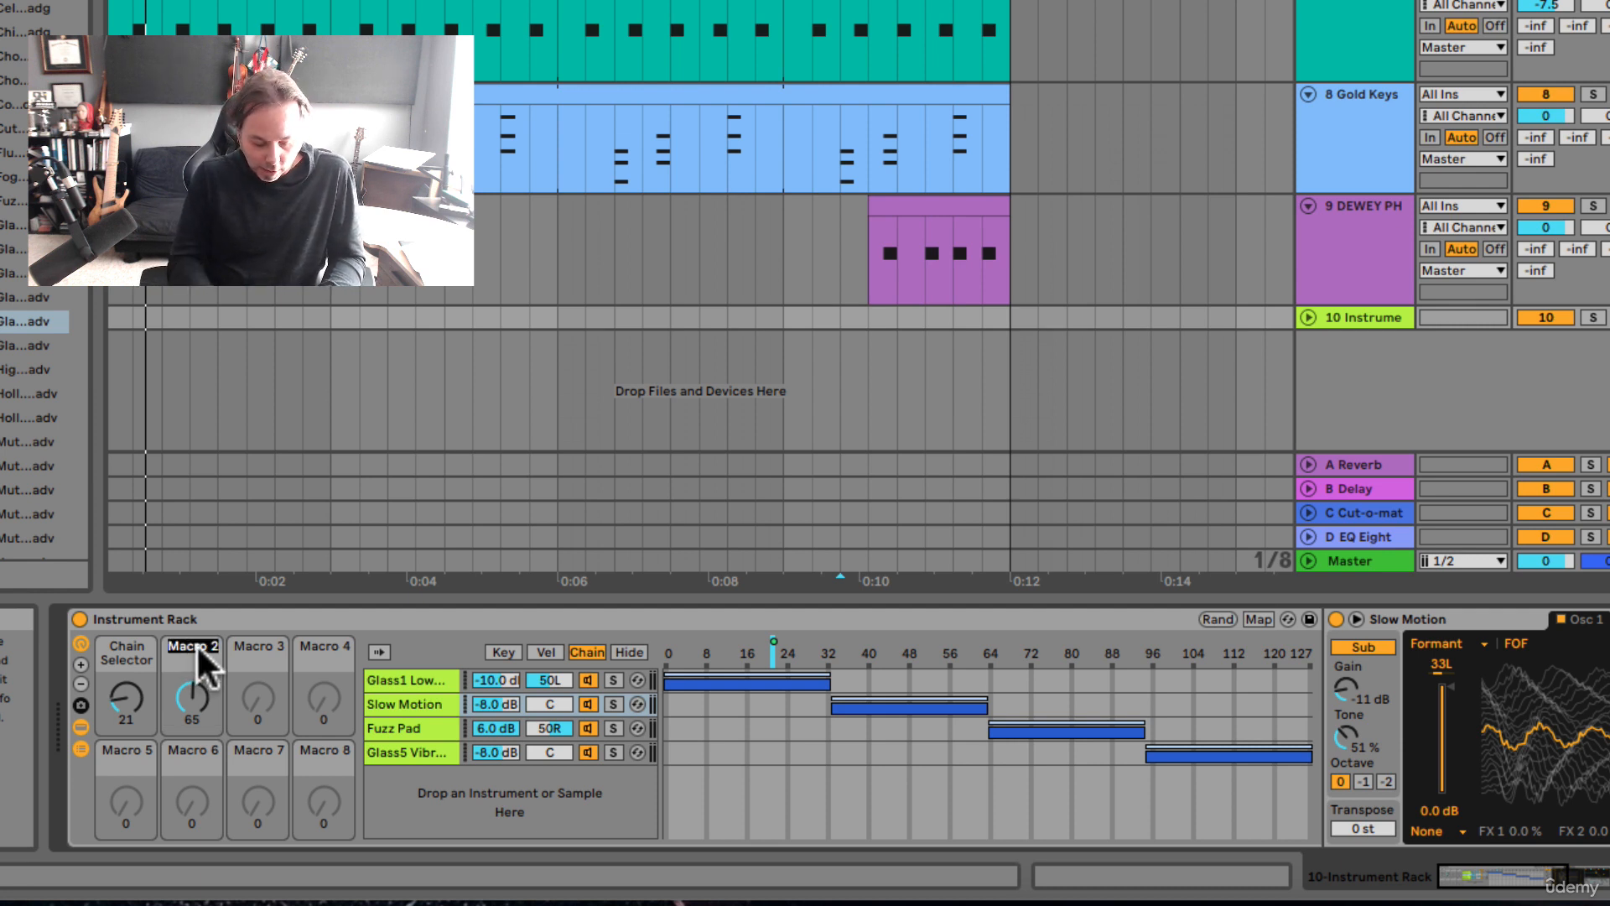
pyautogui.write('FREQ Cu')
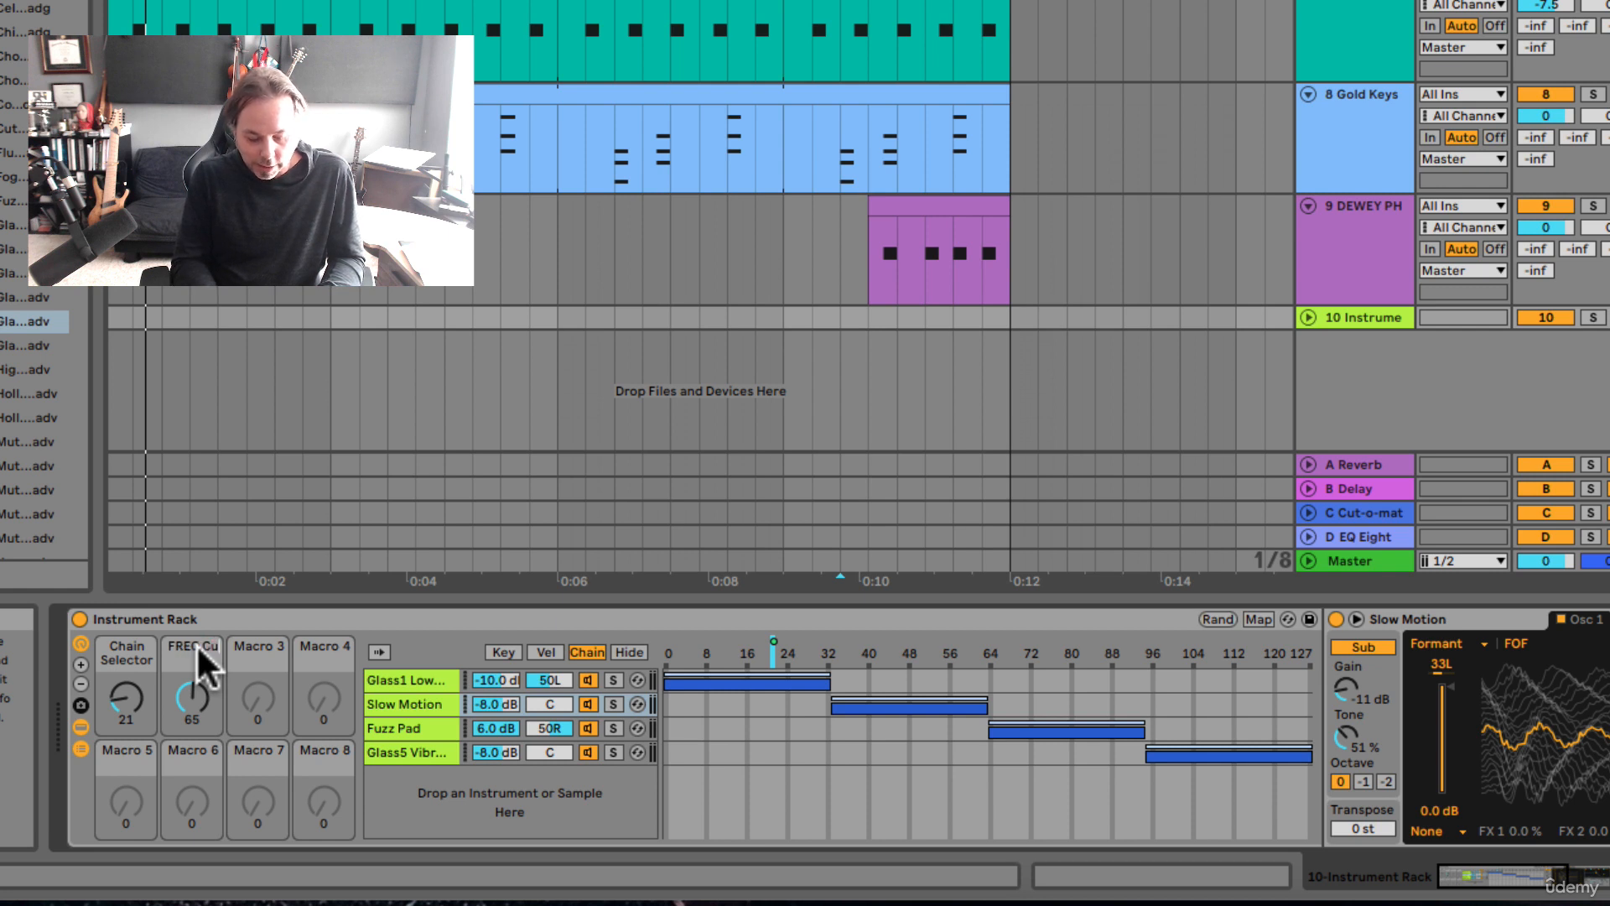
pyautogui.write('toff')
pyautogui.press('Return')
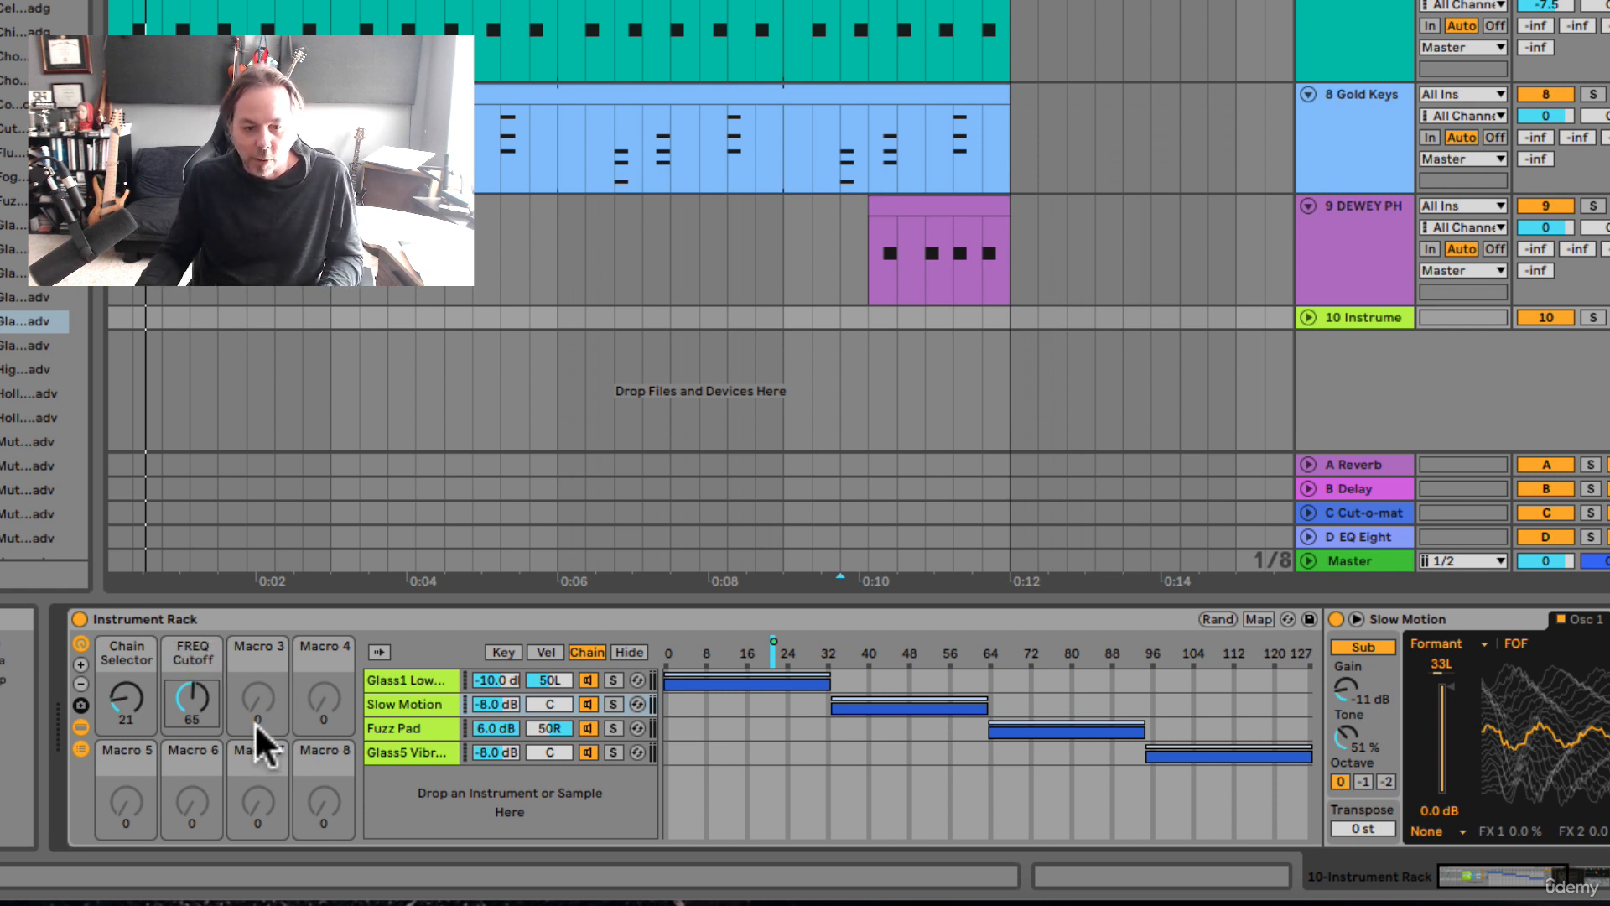
# Step: Map the filter frequency of the Fuzz Pad chain to the FREQ Cutoff macro
pyautogui.click(426, 725)
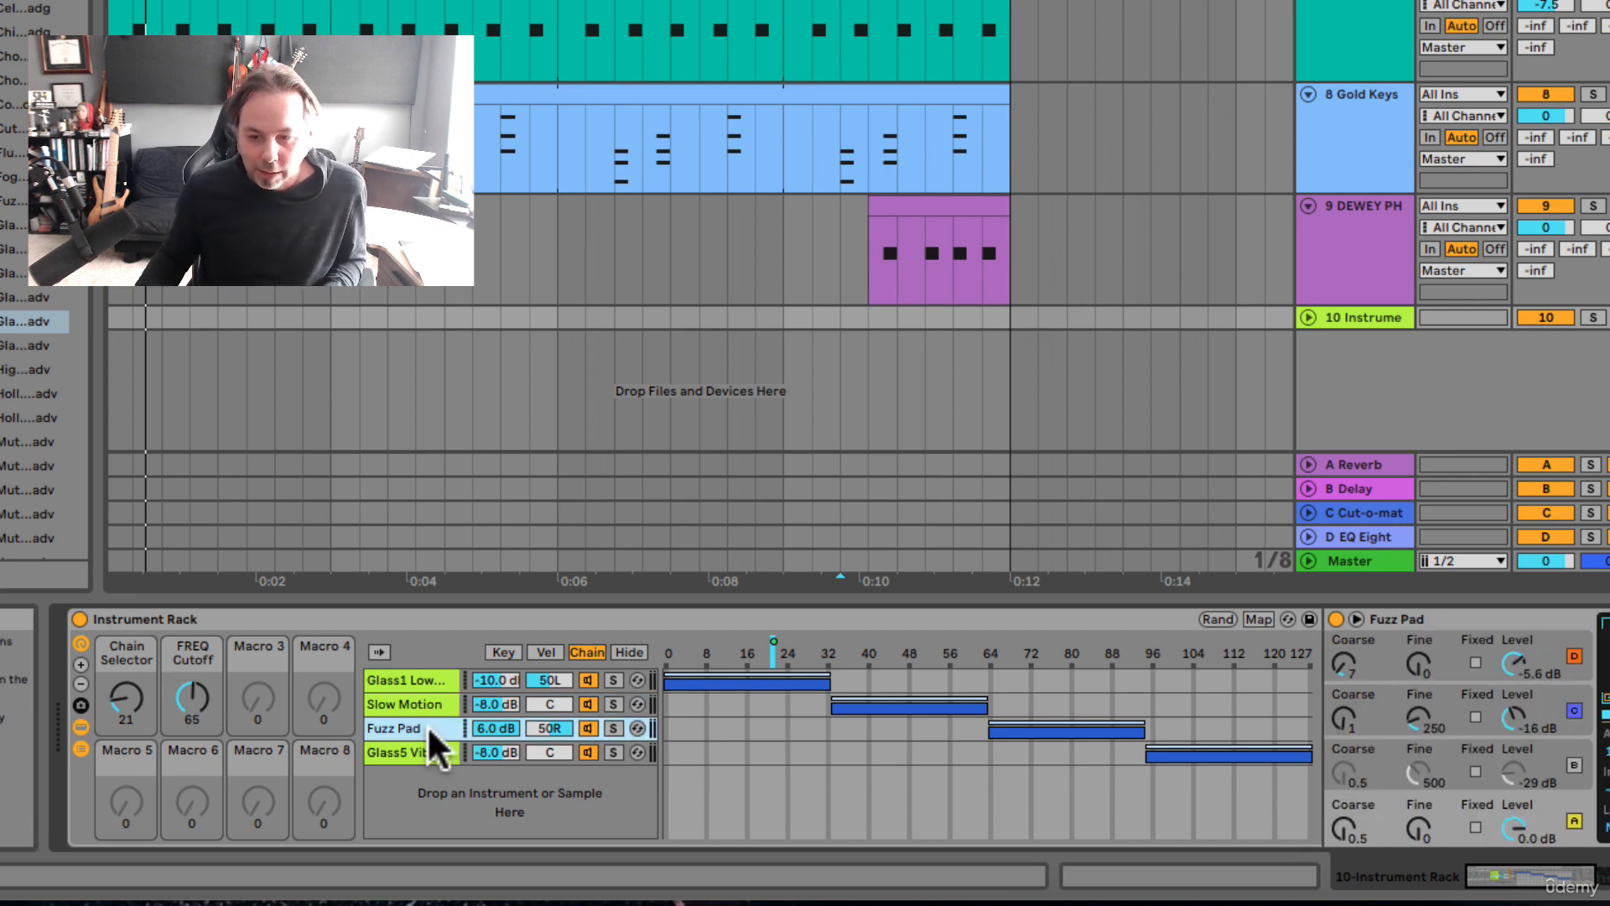
pyautogui.hscroll(5, 426, 725)
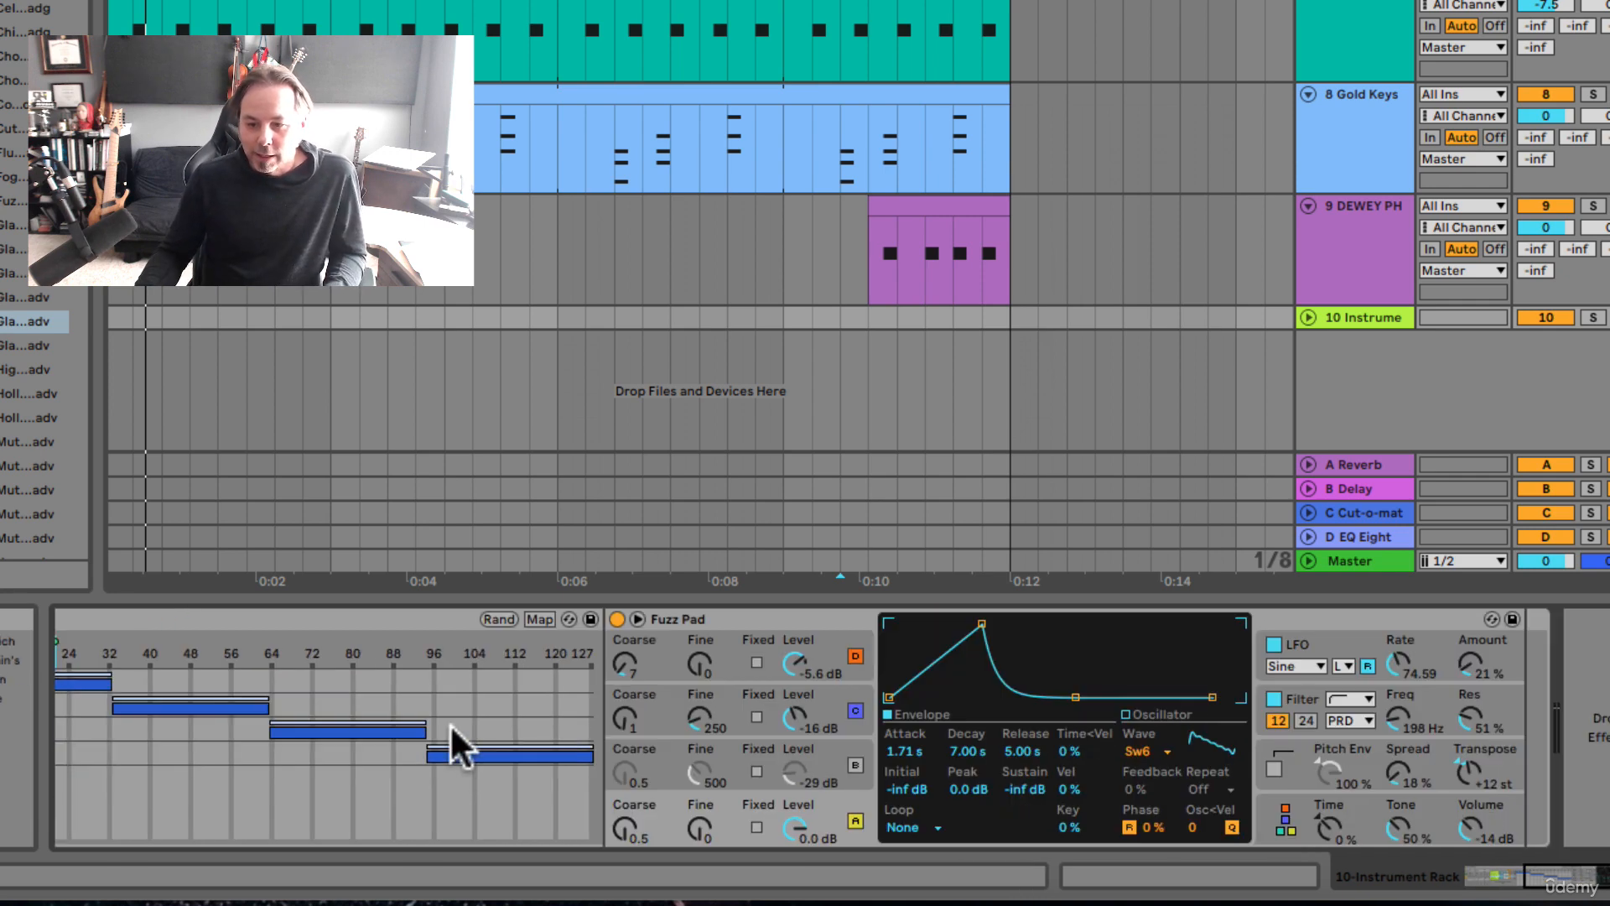
pyautogui.rightClick(1397, 712)
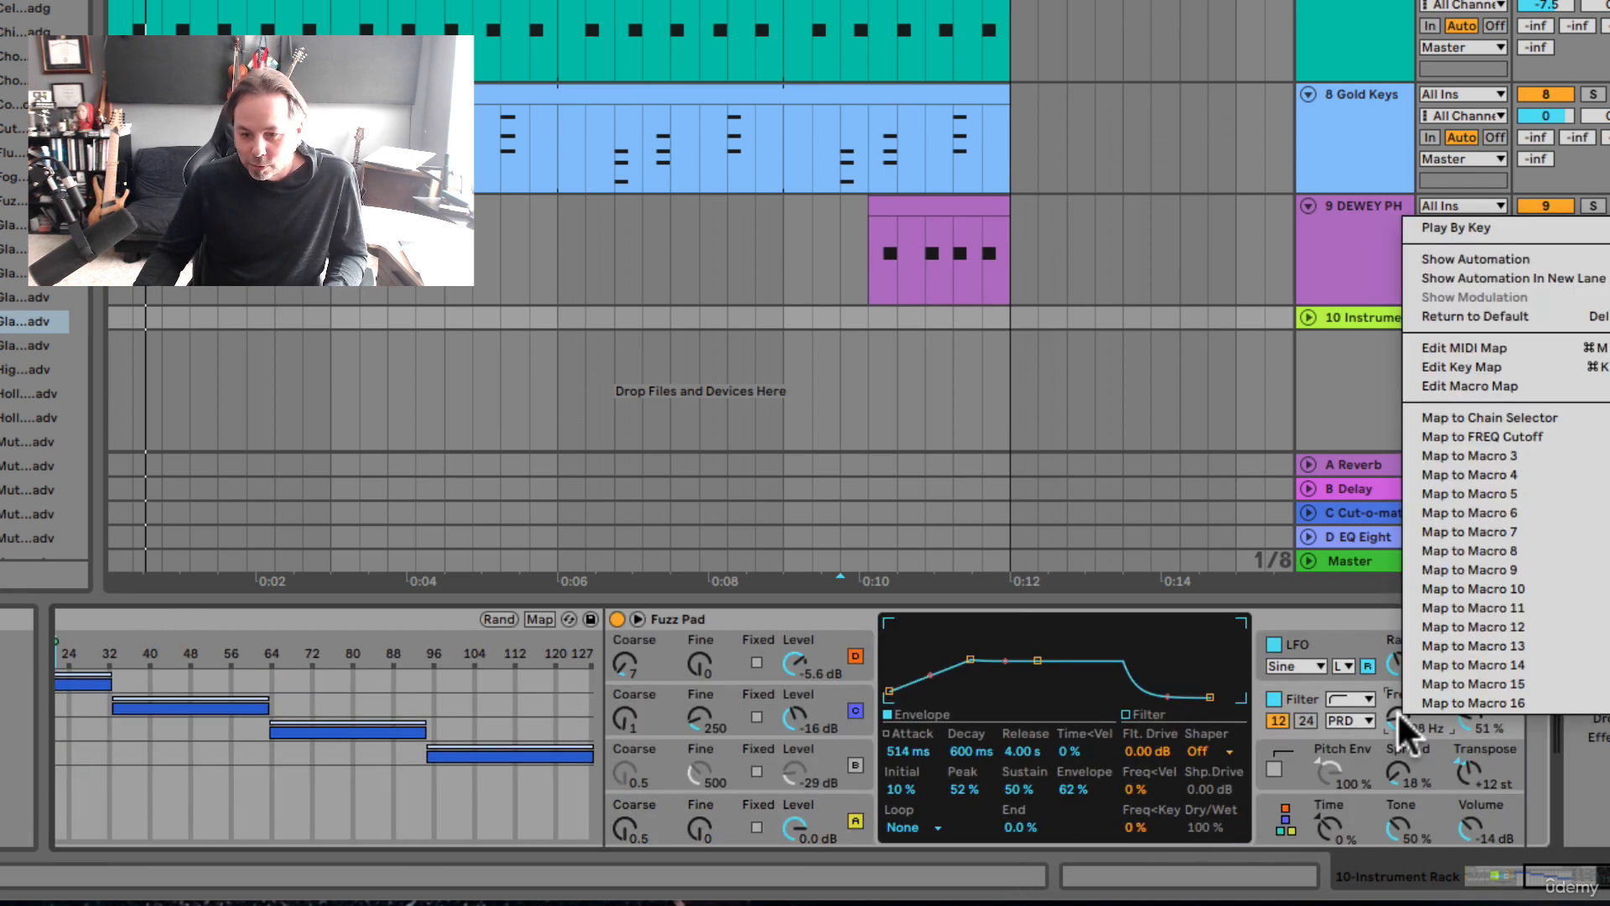
pyautogui.click(1428, 434)
pyautogui.hscroll(-10, 1018, 765)
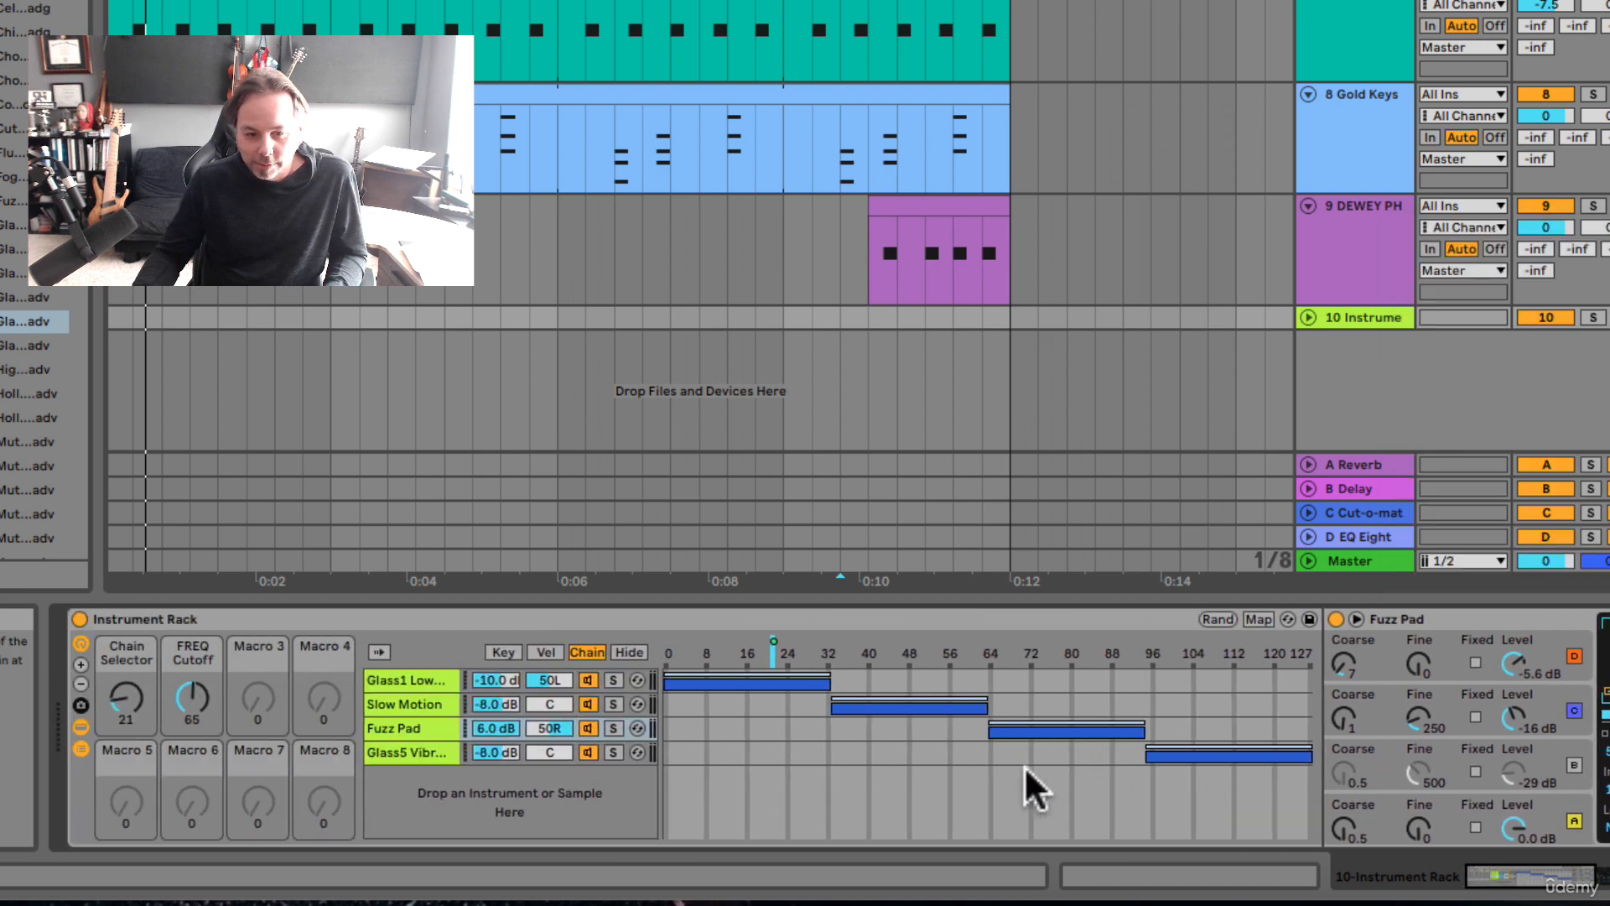
# Step: Vary the FREQ Cutoff macro to 90 and back to 76, checking its effect on the Glass5 Vibrato Pad's filter frequency
pyautogui.click(411, 751)
pyautogui.hscroll(8, 485, 759)
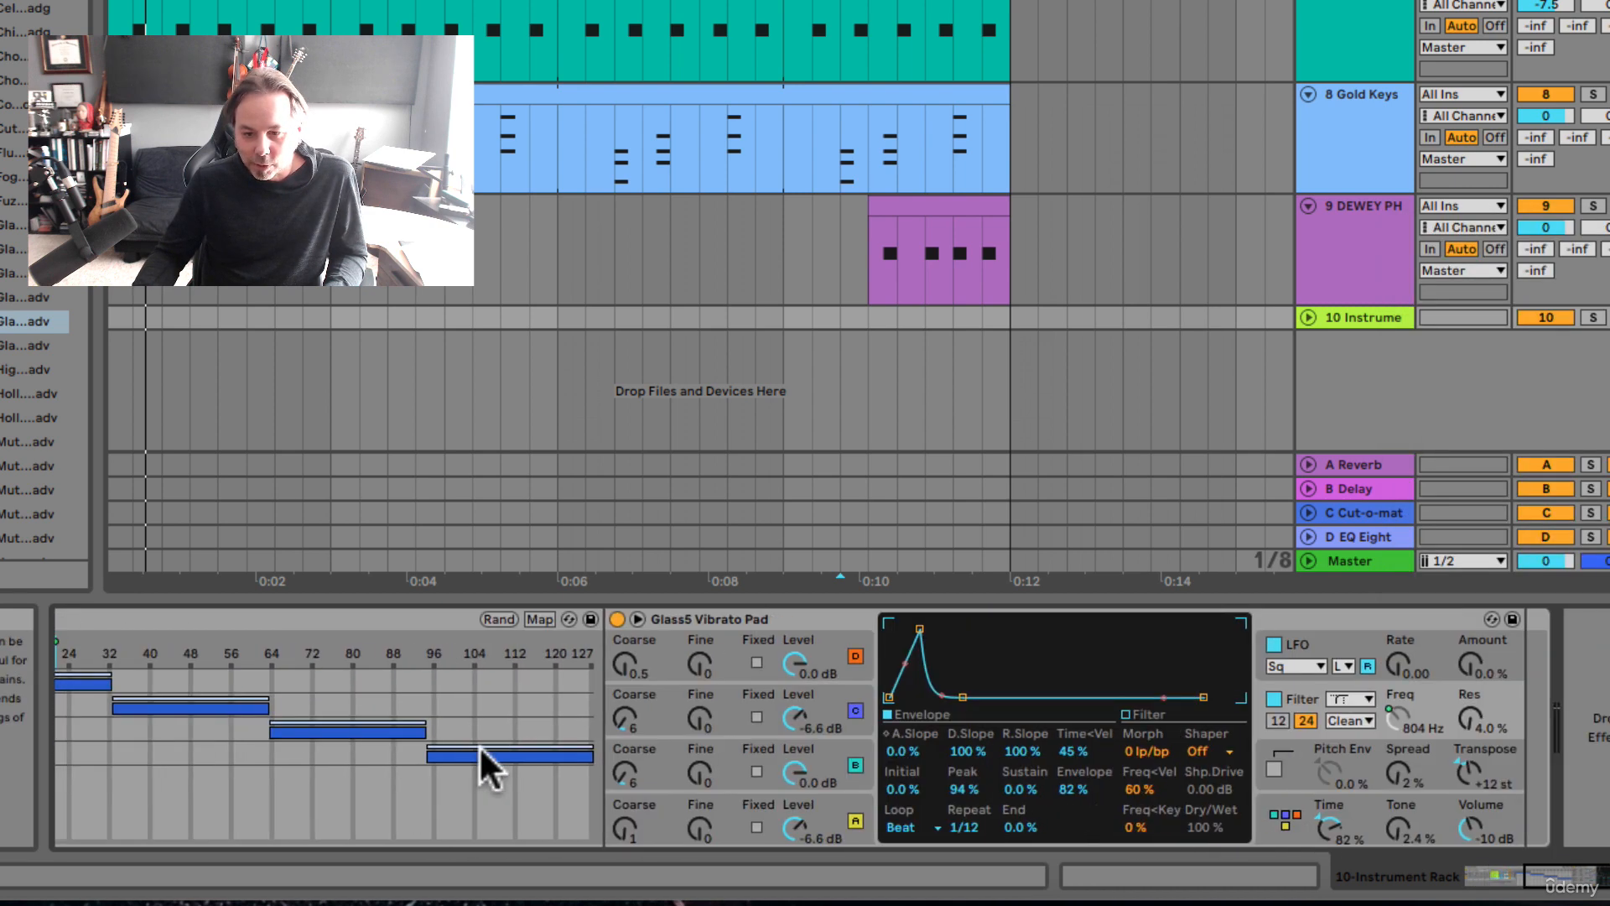
pyautogui.hscroll(-10, 1396, 711)
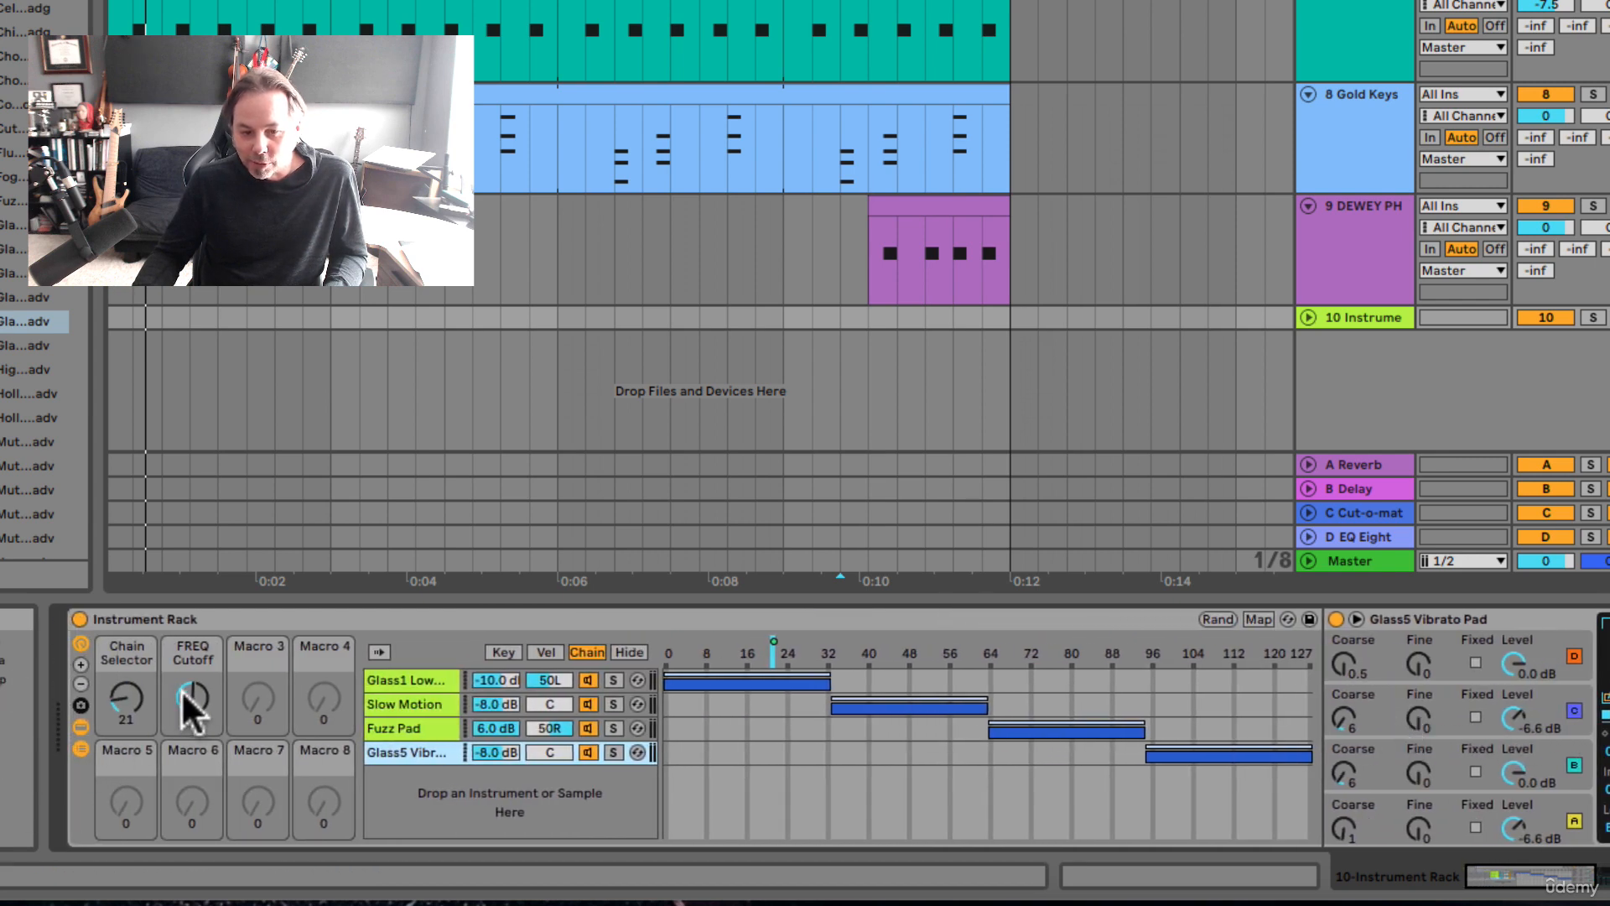
pyautogui.moveTo(187, 708); pyautogui.dragTo(187, 733)
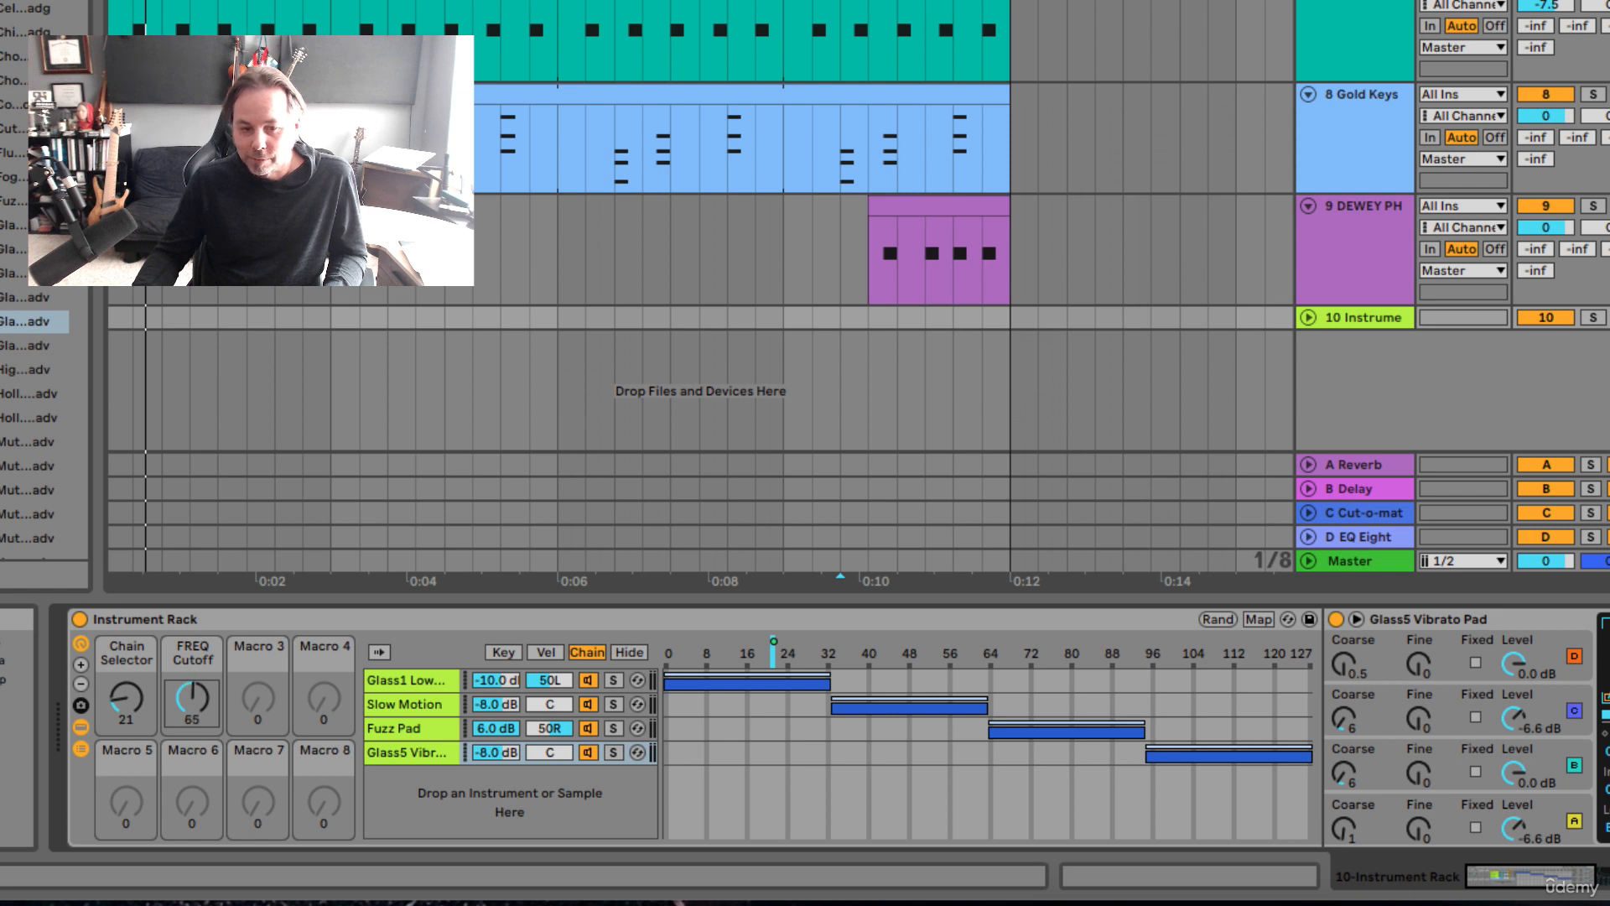
pyautogui.moveTo(187, 692); pyautogui.dragTo(198, 712)
pyautogui.hscroll(10, 416, 706)
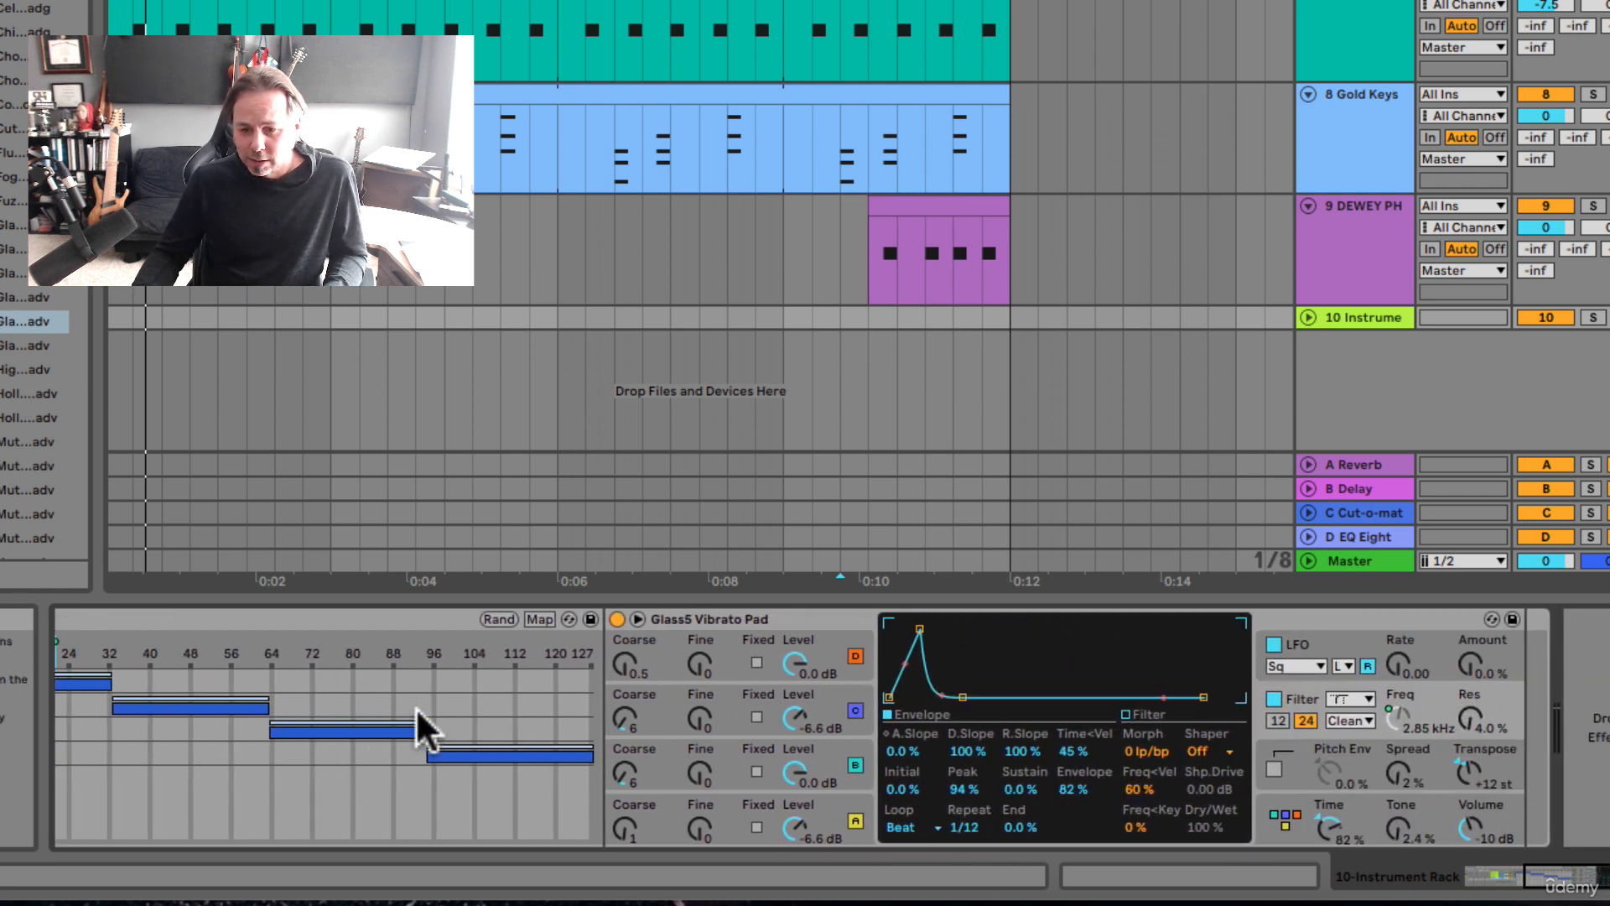
pyautogui.hscroll(-10, 415, 706)
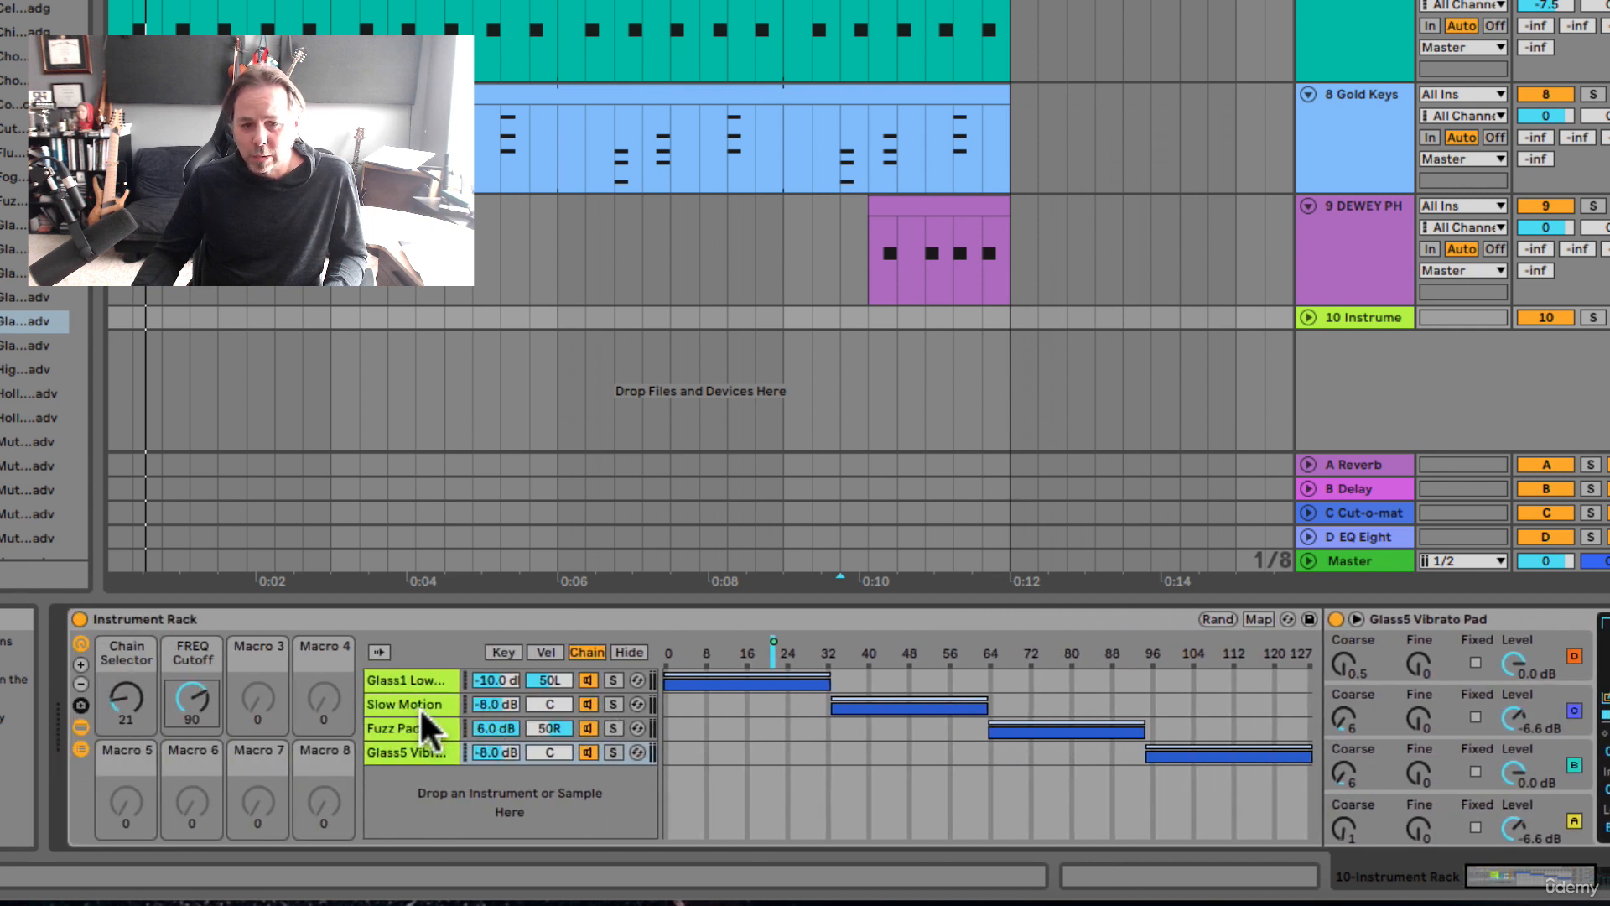
pyautogui.hscroll(8, 497, 696)
pyautogui.hscroll(-8, 497, 696)
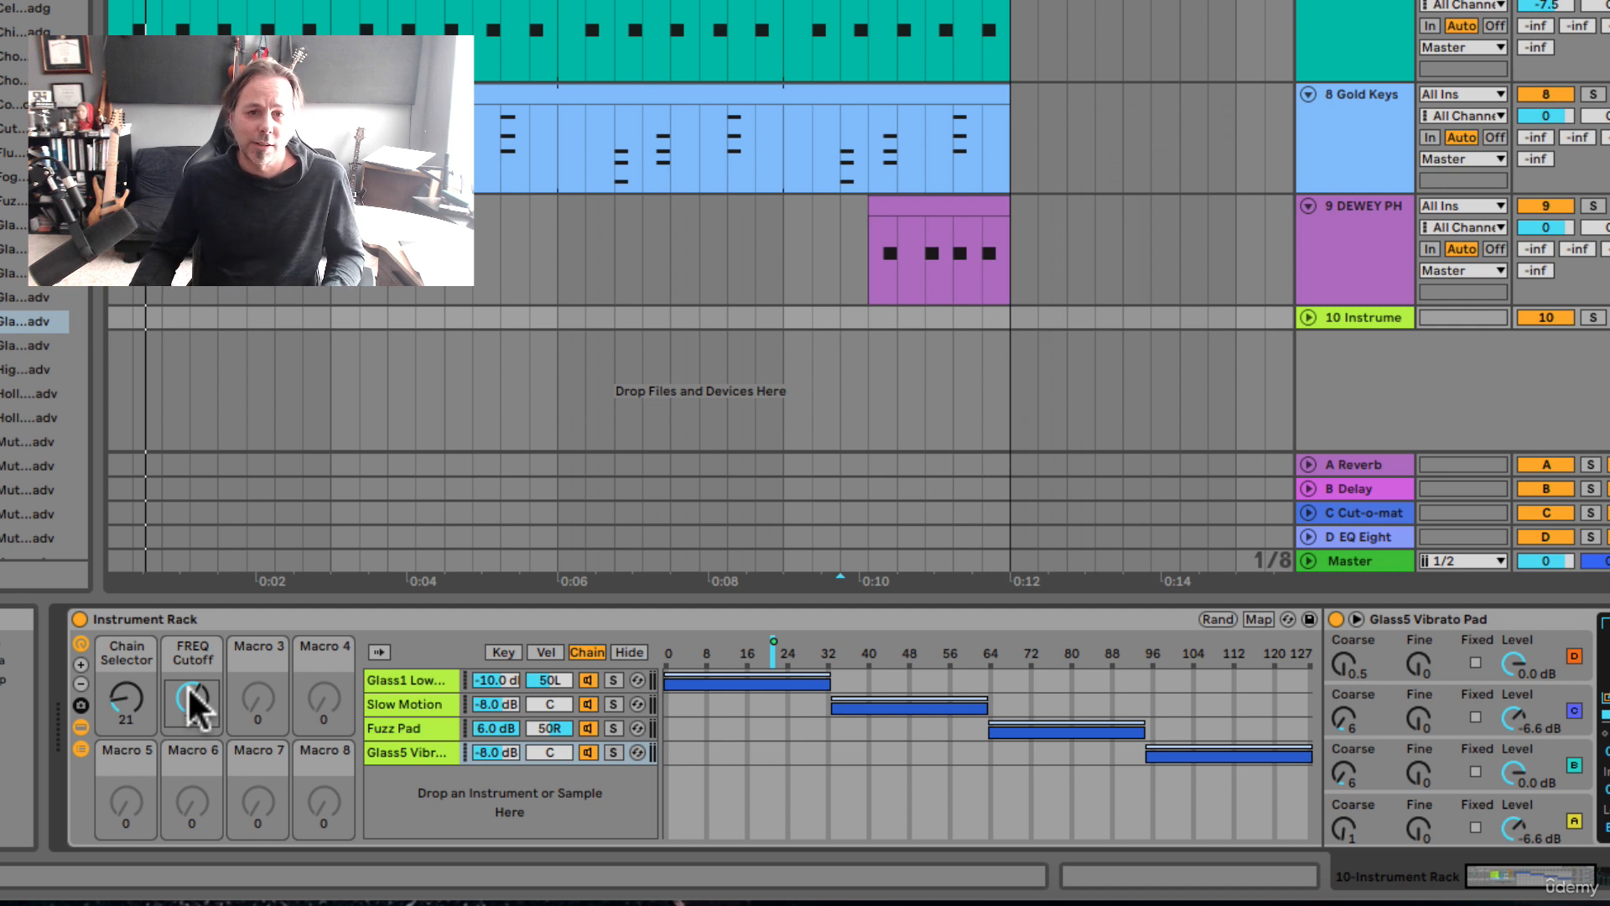
# Step: Add the Echo effect from Time & Space after the synth in the Glass1 Low Strings Pad chain
pyautogui.click(401, 679)
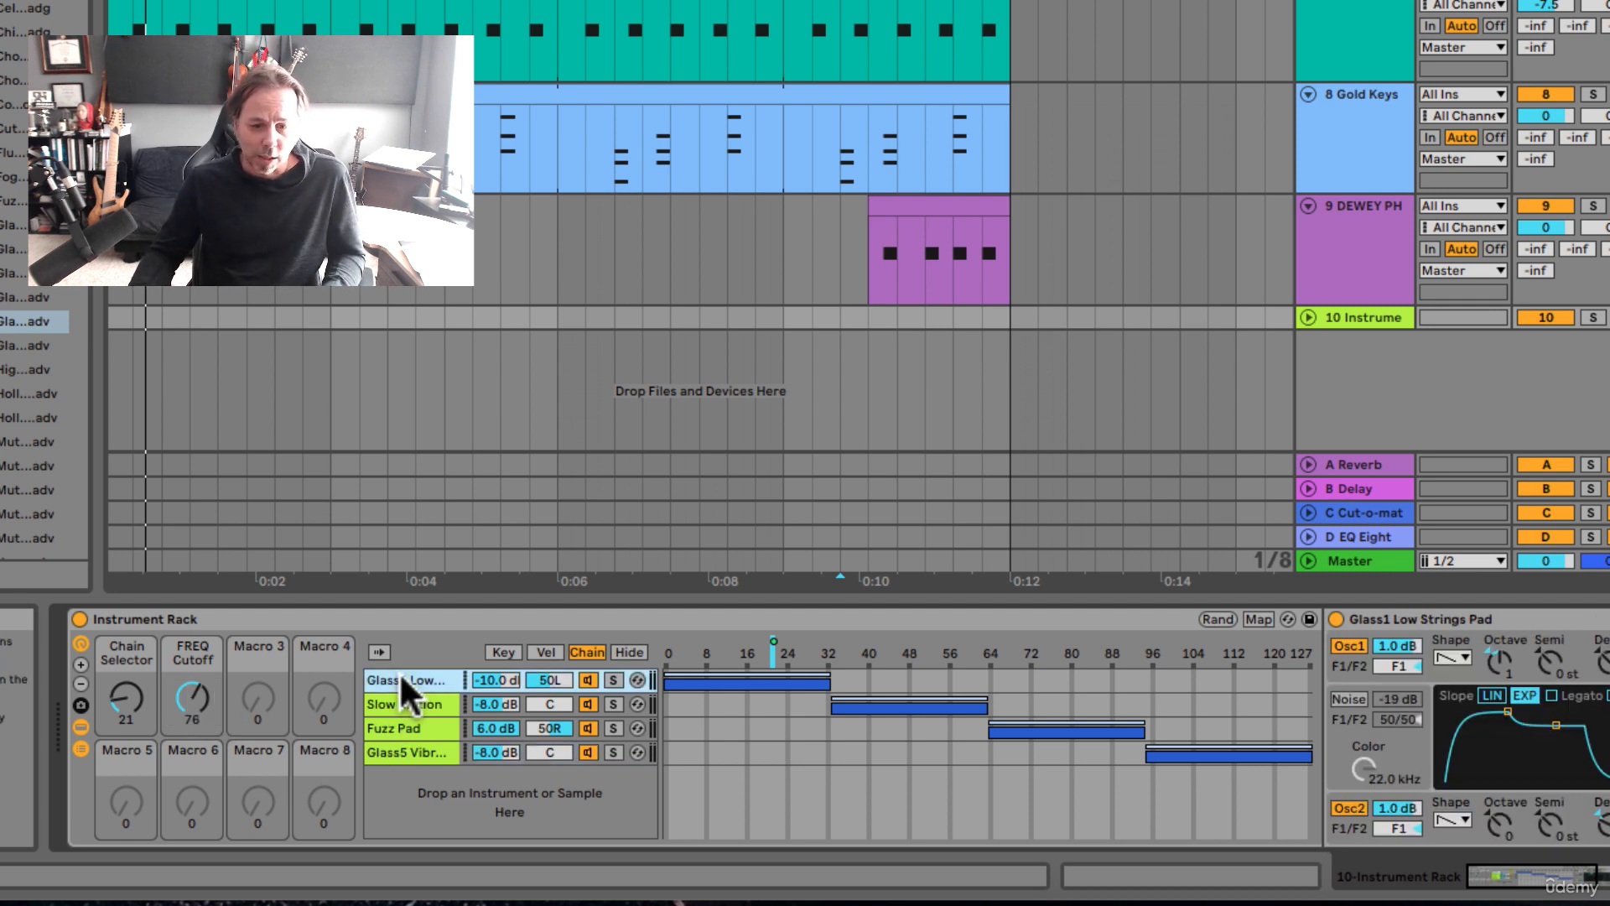
pyautogui.hscroll(10, 399, 672)
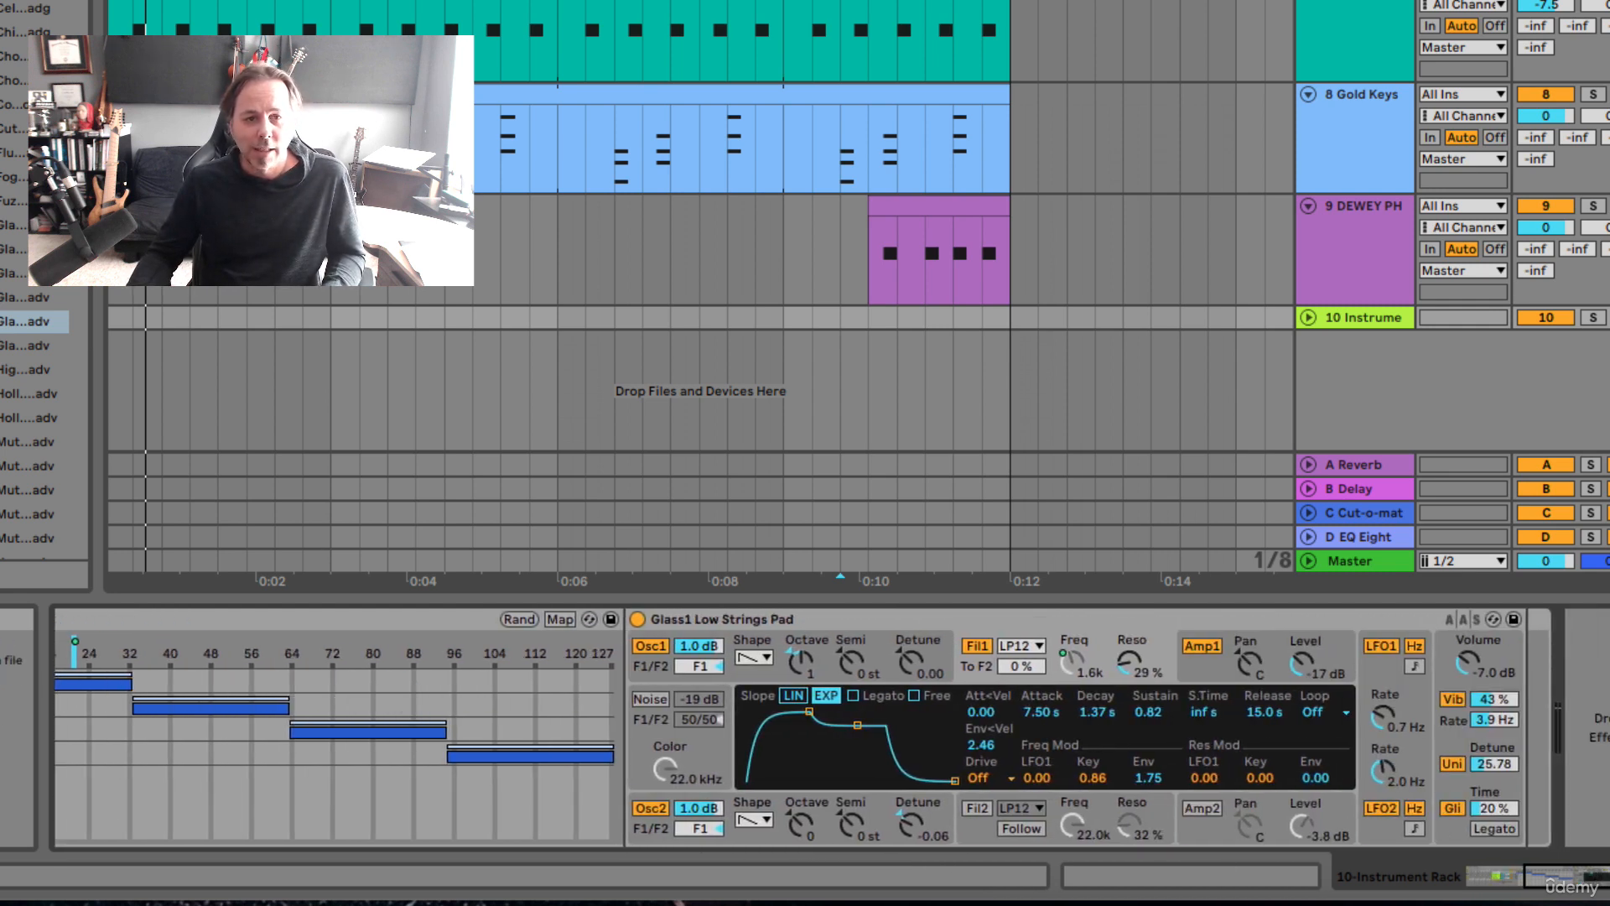
pyautogui.press('super+f')
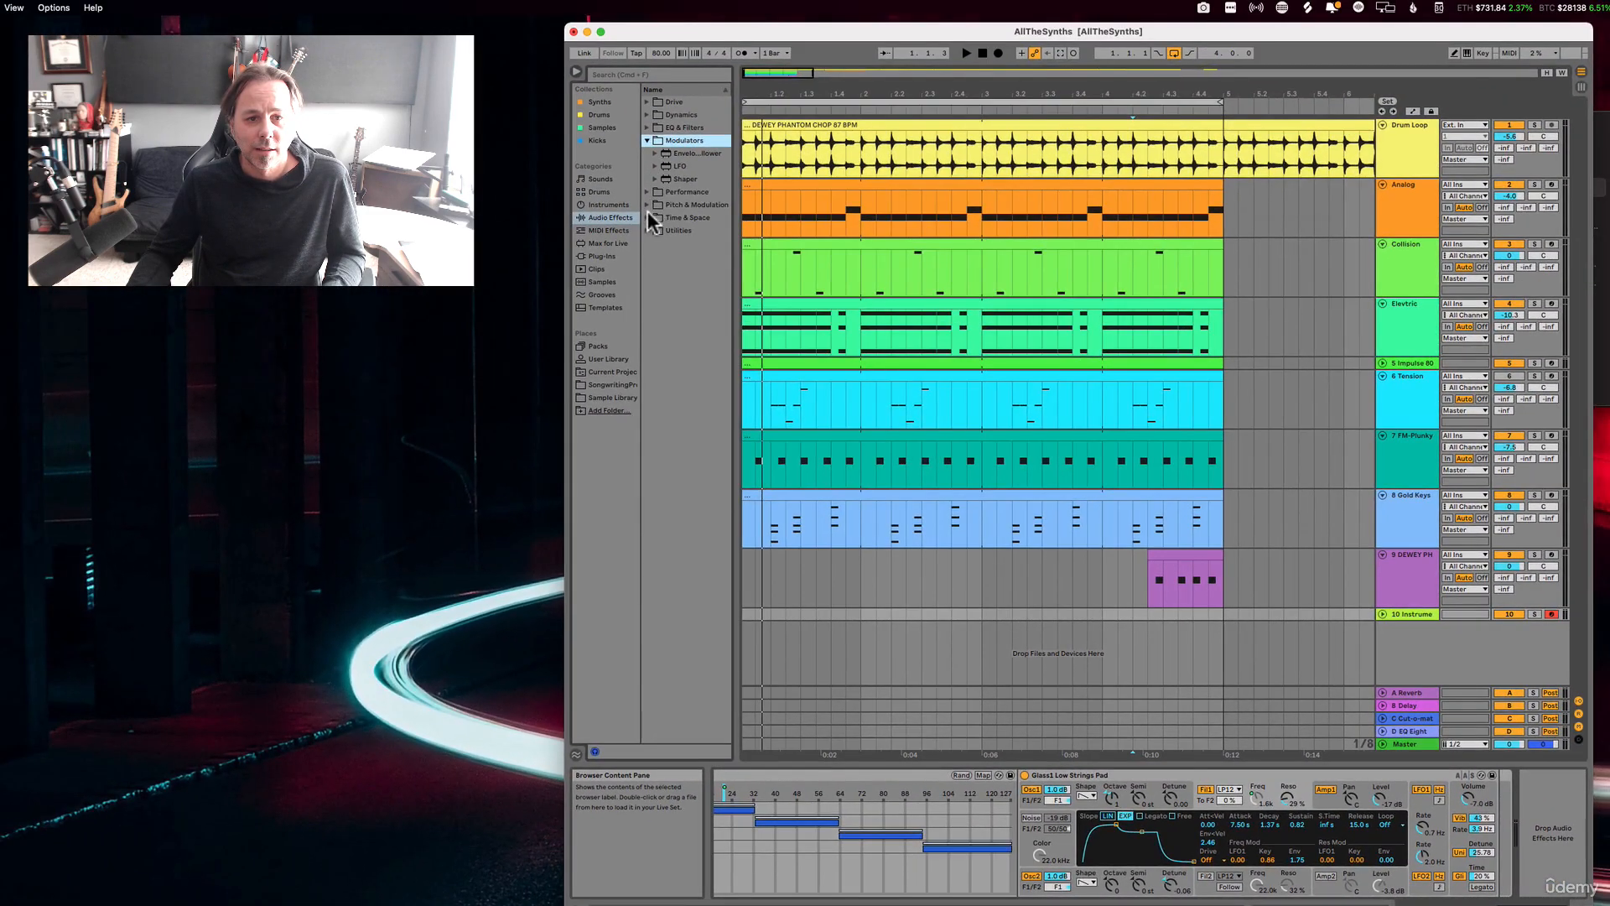
pyautogui.click(647, 215)
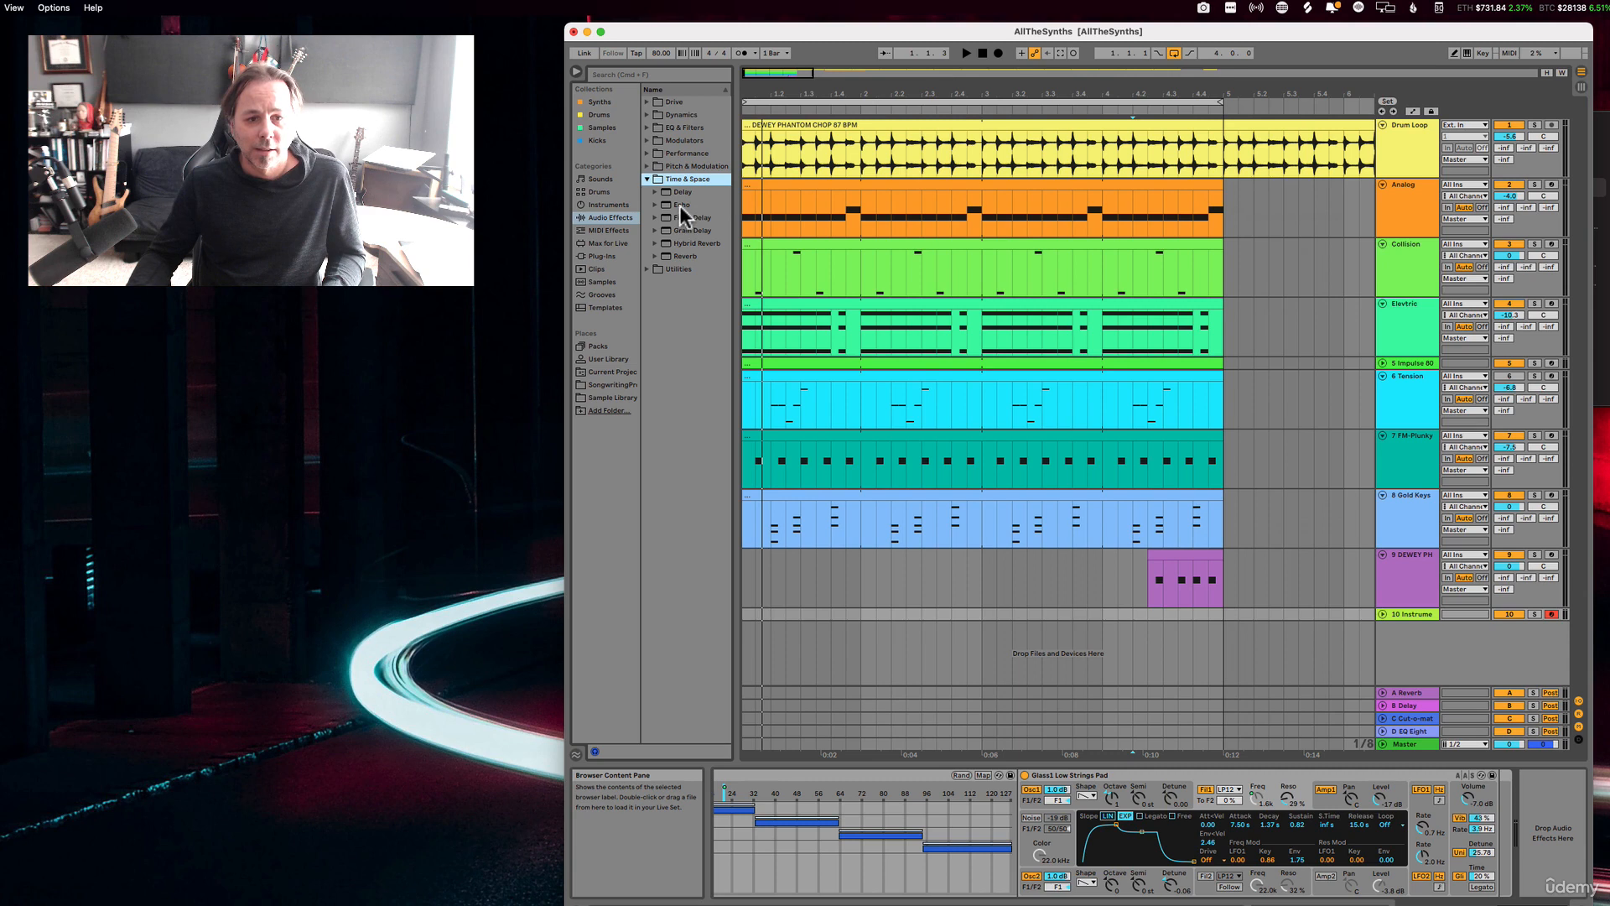
pyautogui.moveTo(680, 205); pyautogui.dragTo(1409, 840)
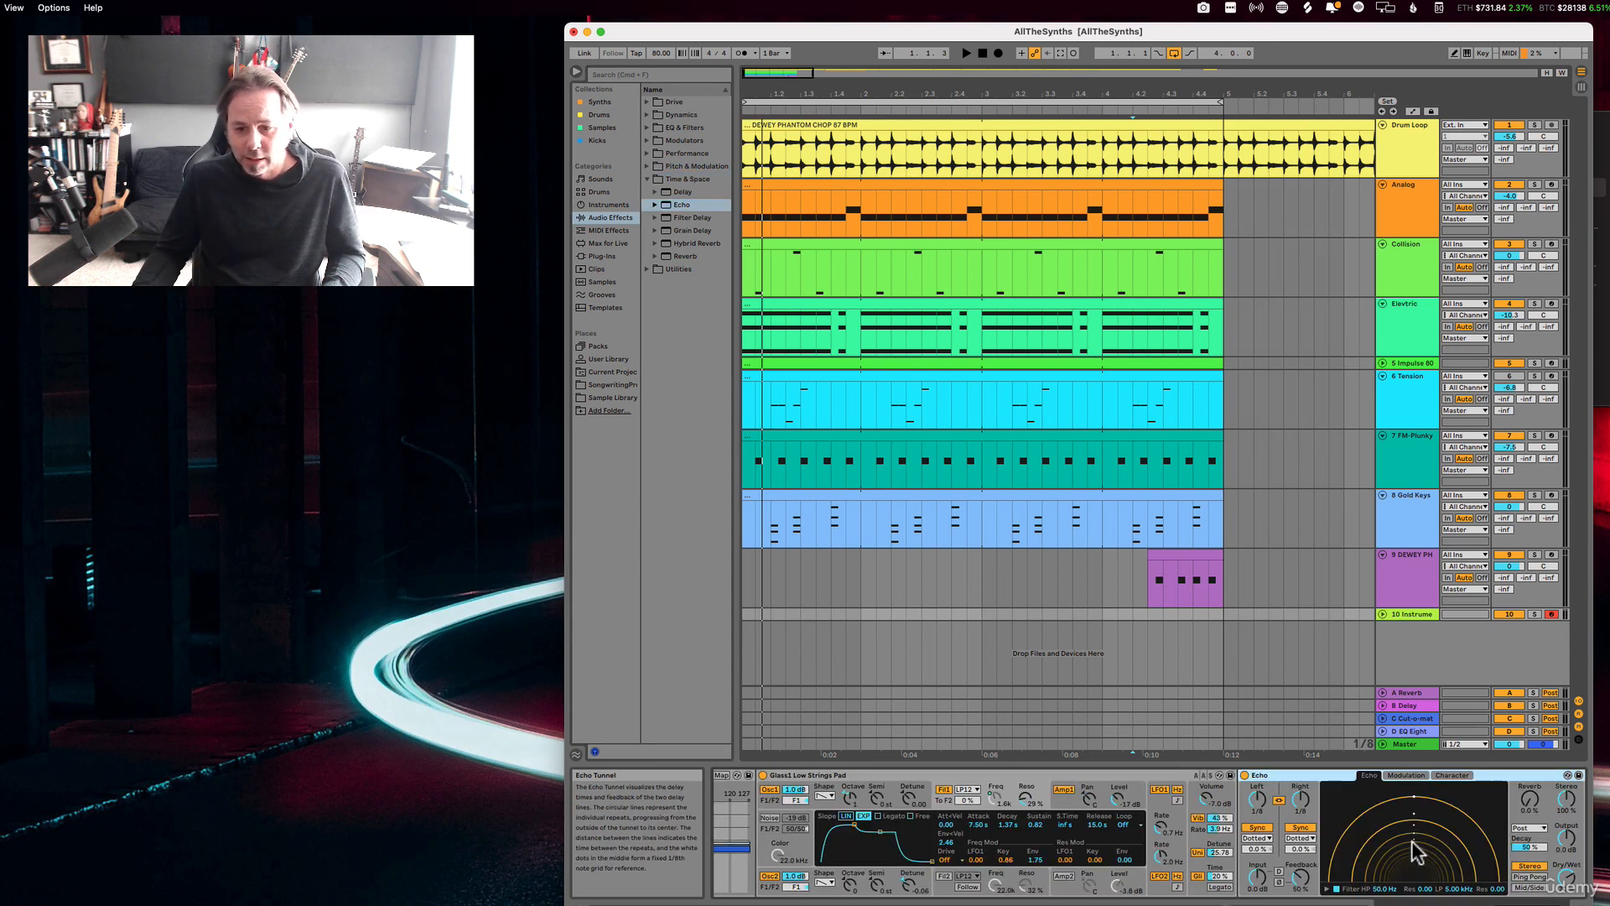
# Step: Map the Dry/Wet of the Echo in the Glass1 Low Strings Pad chain to the FREQ Cutoff macro
pyautogui.hscroll(-10, 1412, 842)
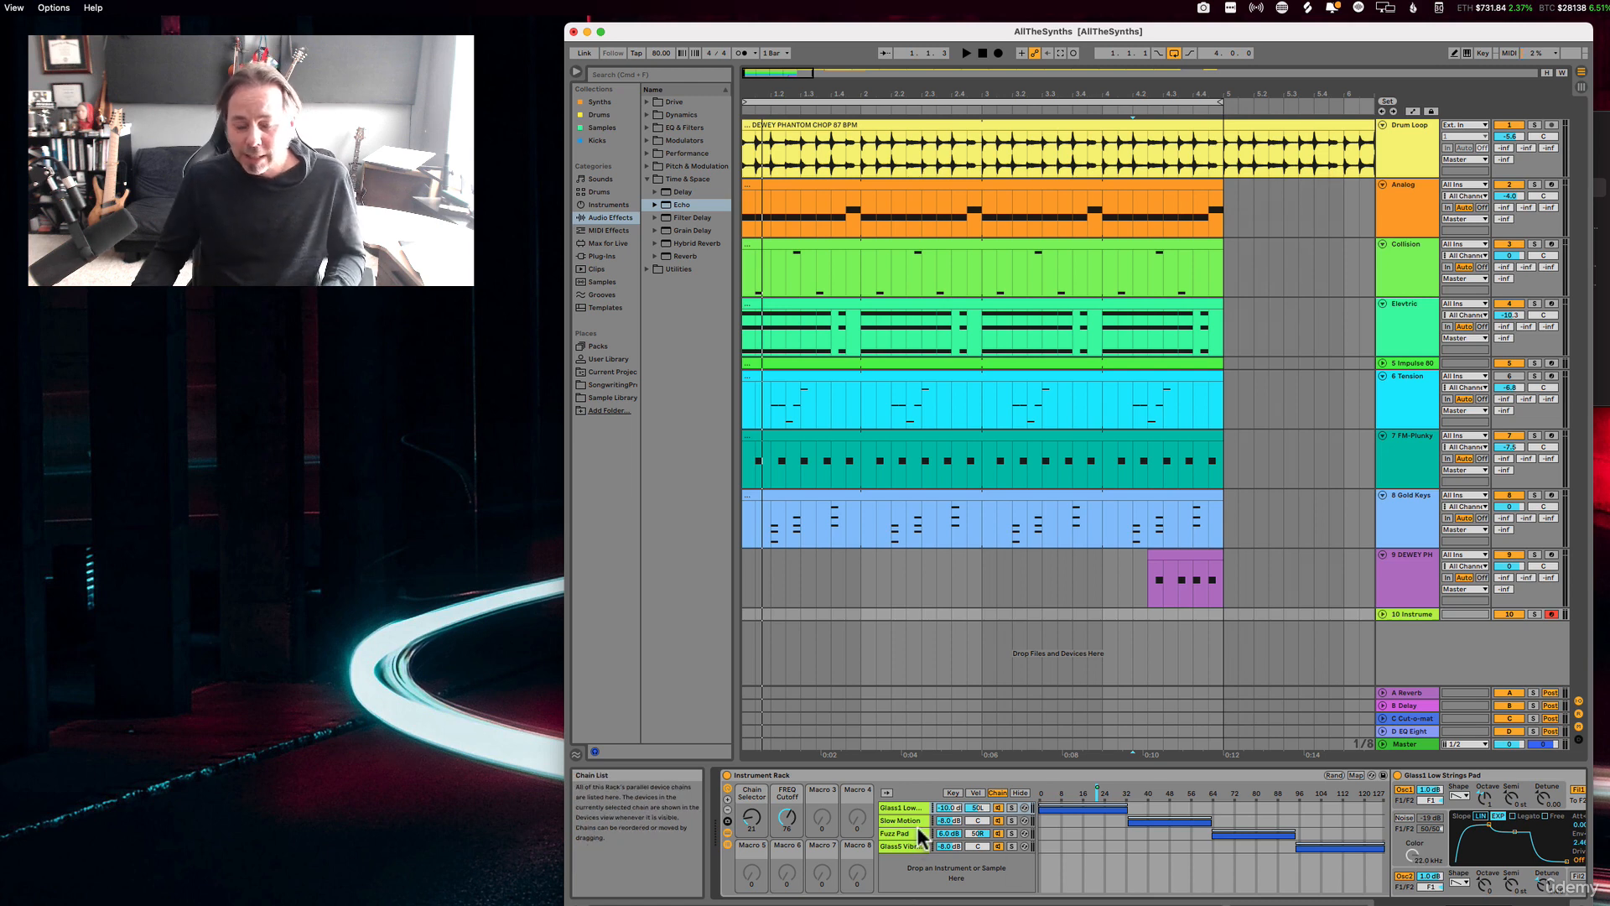
pyautogui.click(902, 808)
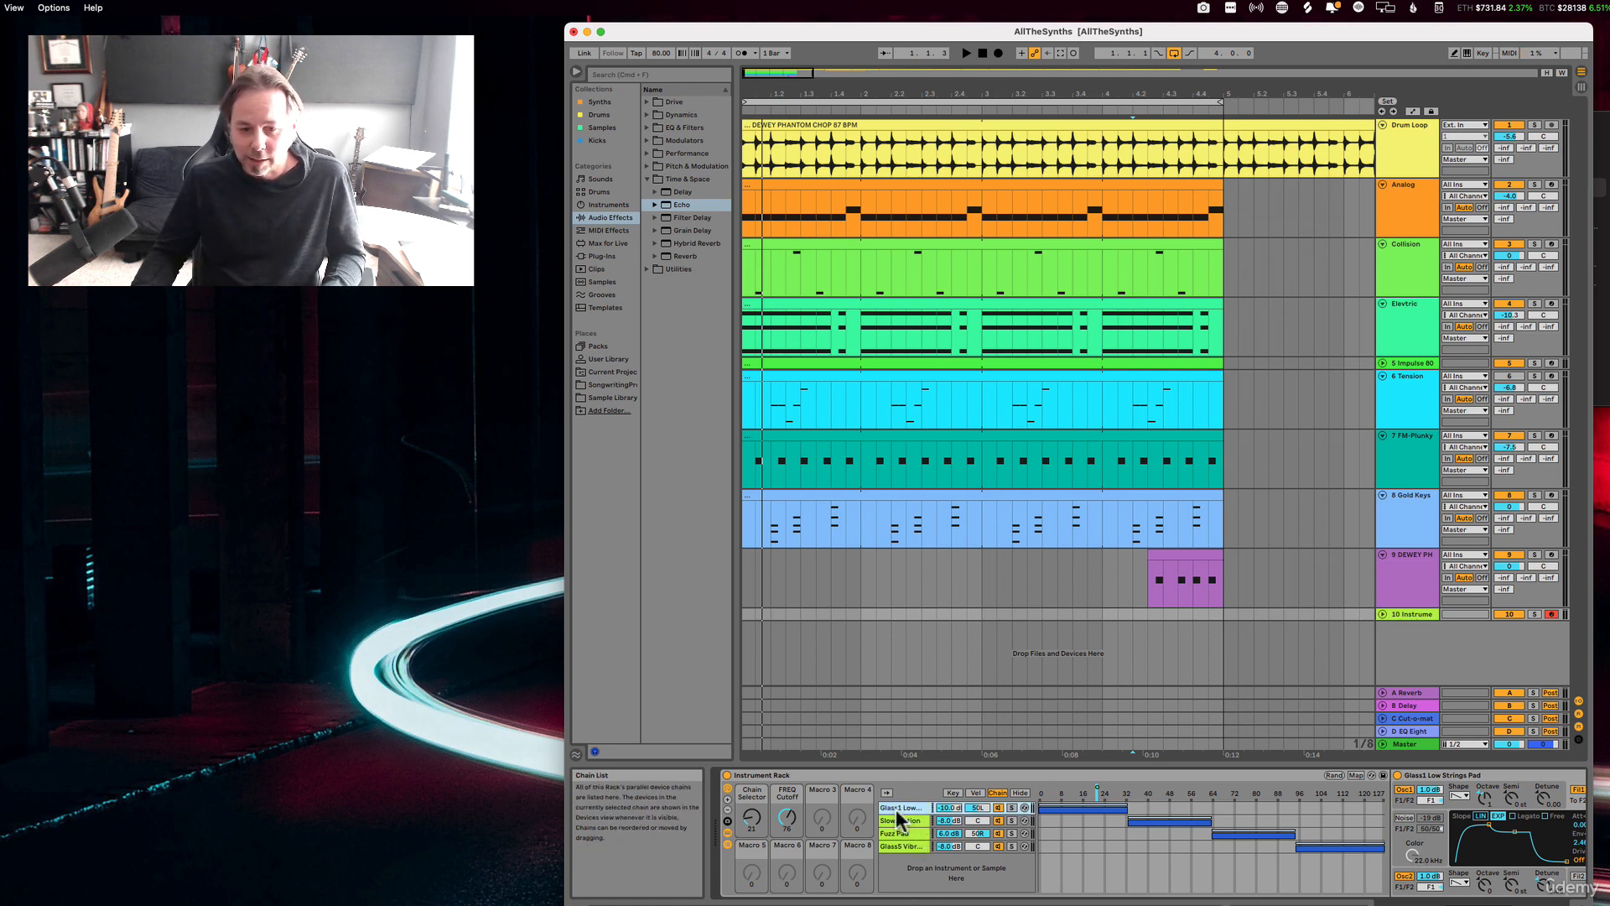
pyautogui.hscroll(10, 896, 809)
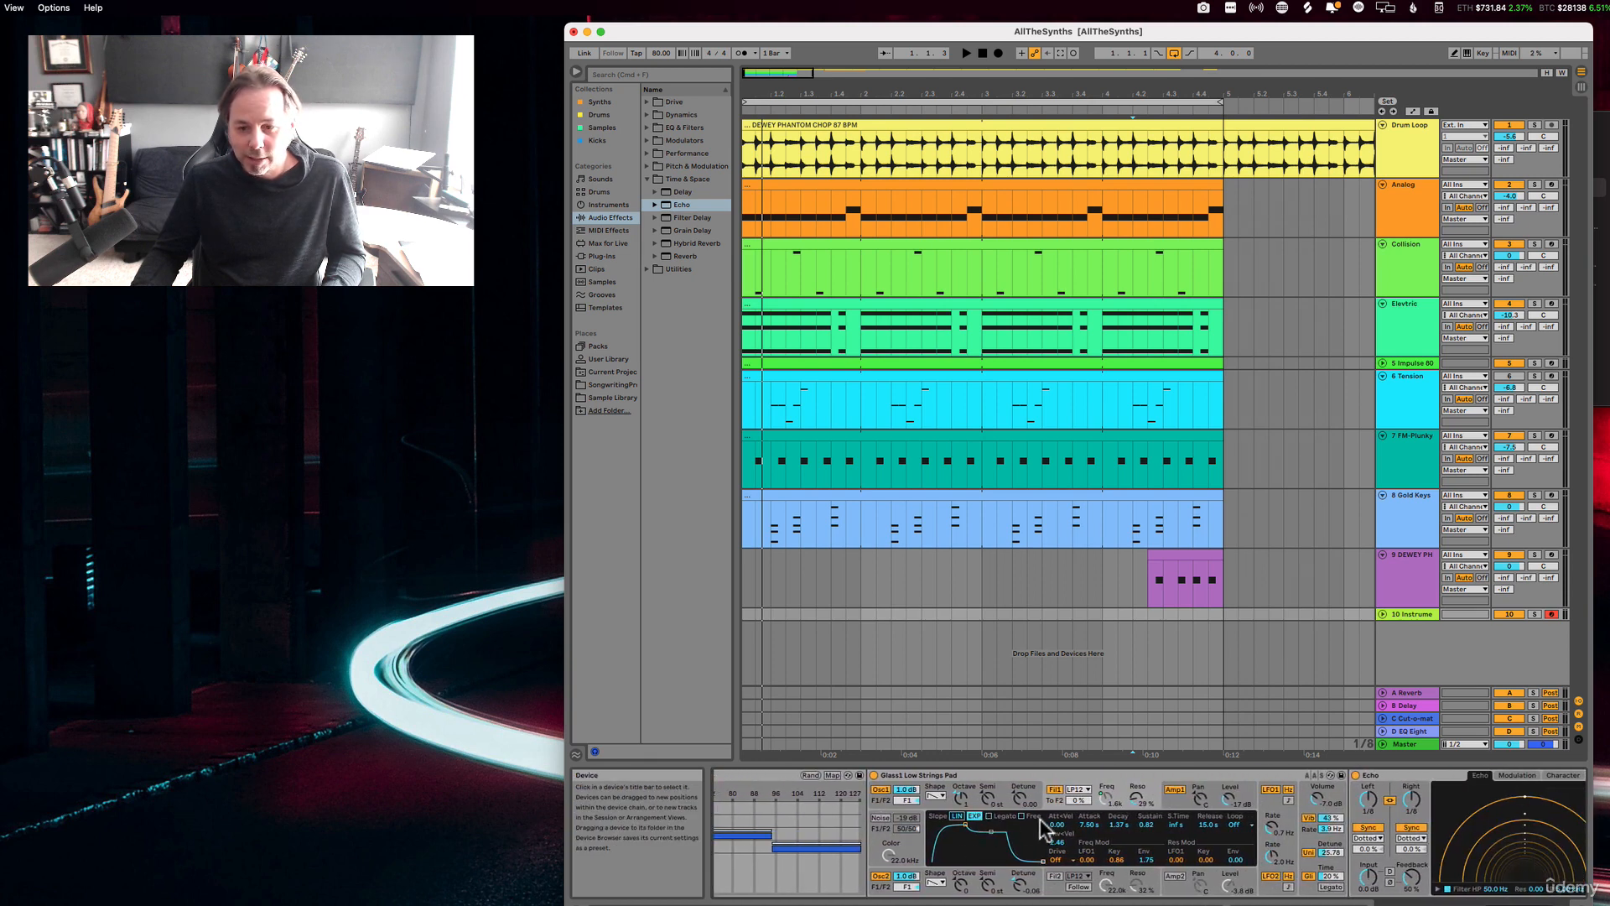
pyautogui.hscroll(4, 1044, 830)
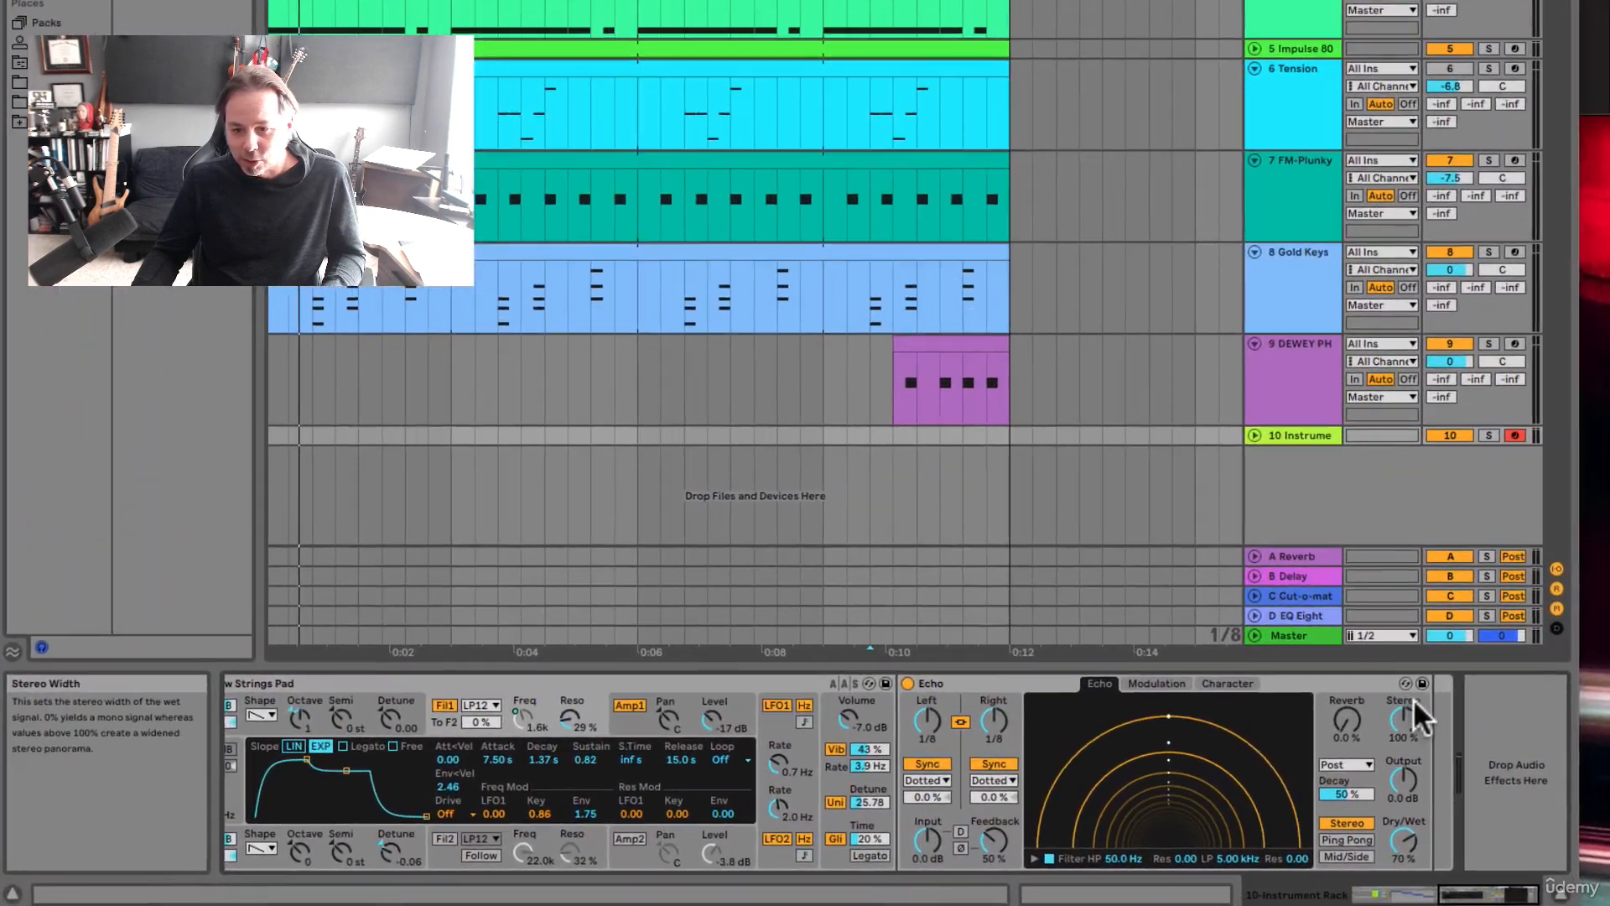
pyautogui.rightClick(1404, 832)
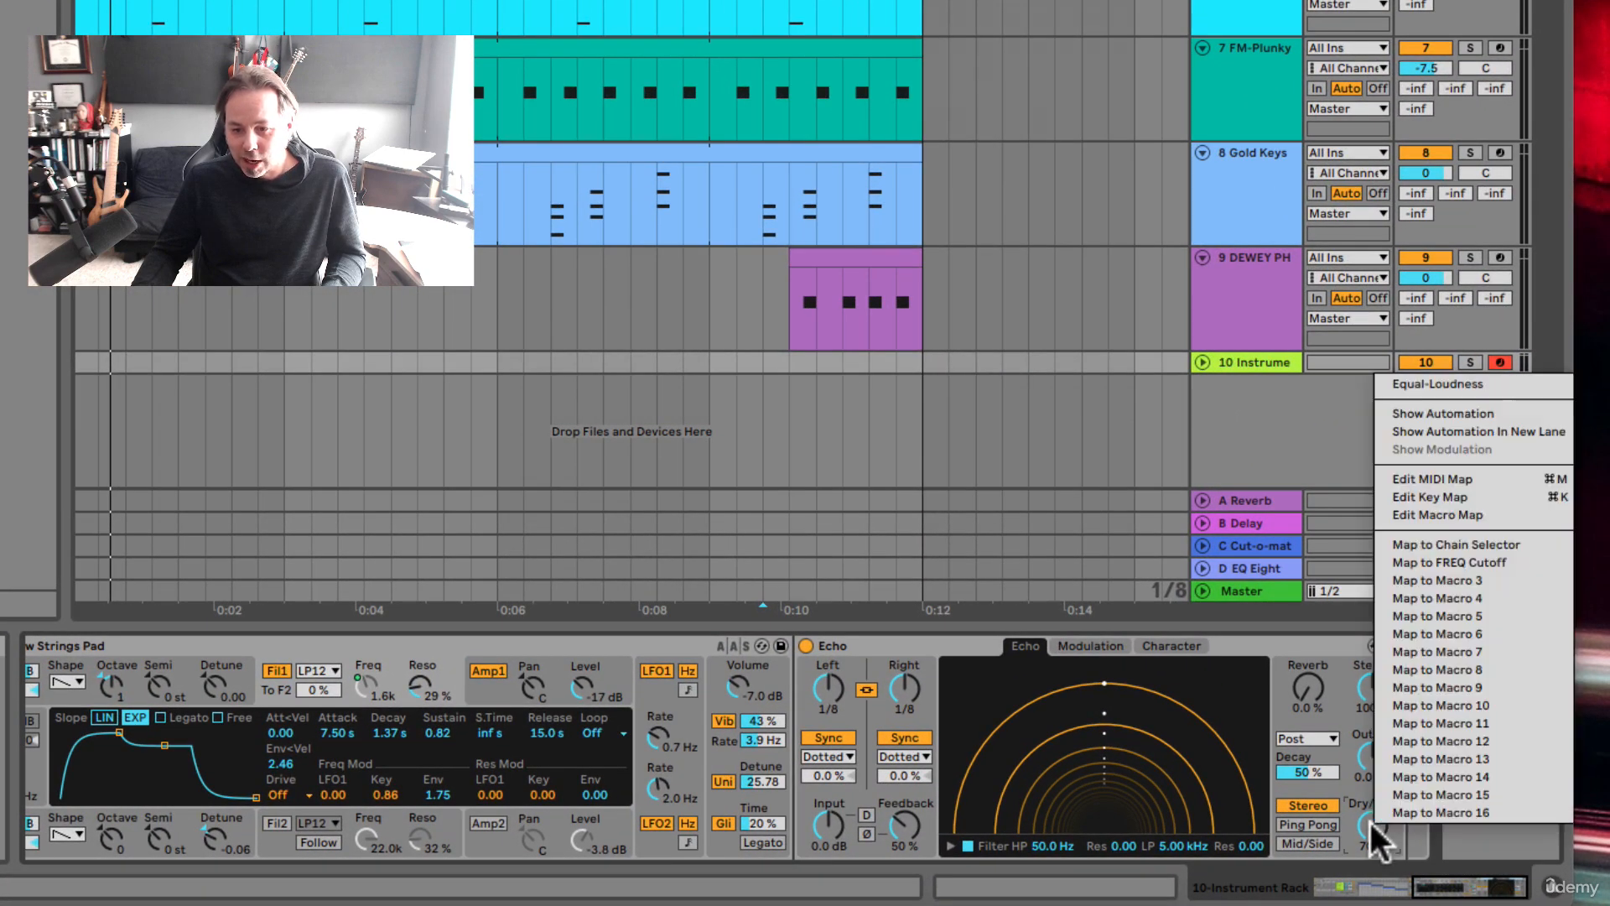
pyautogui.click(1409, 562)
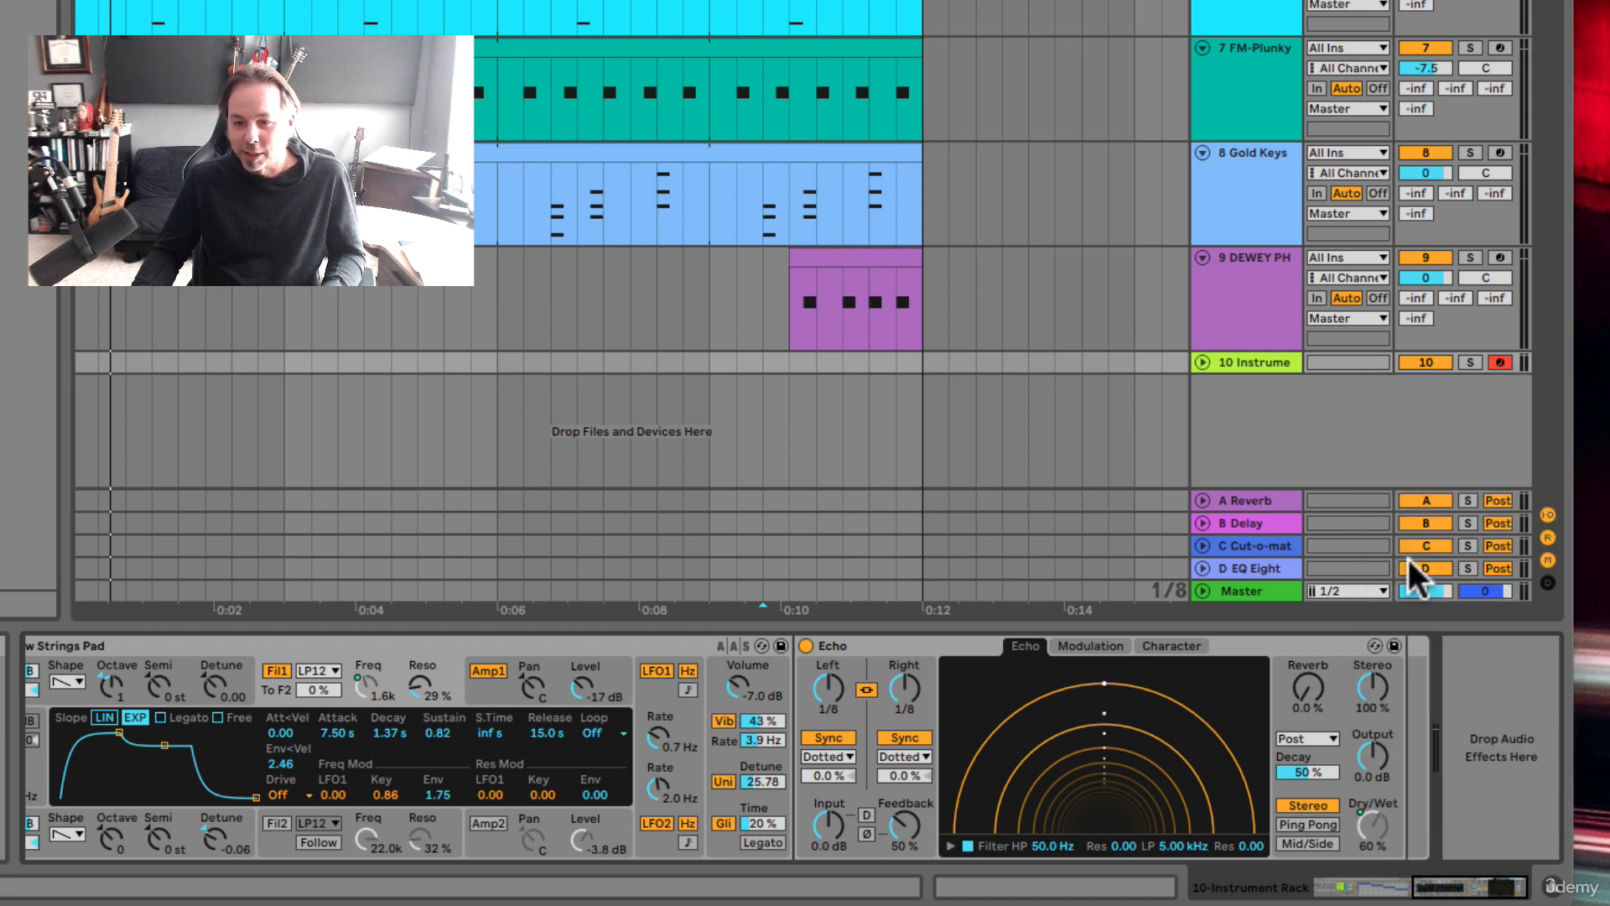
pyautogui.hscroll(-6, 1213, 793)
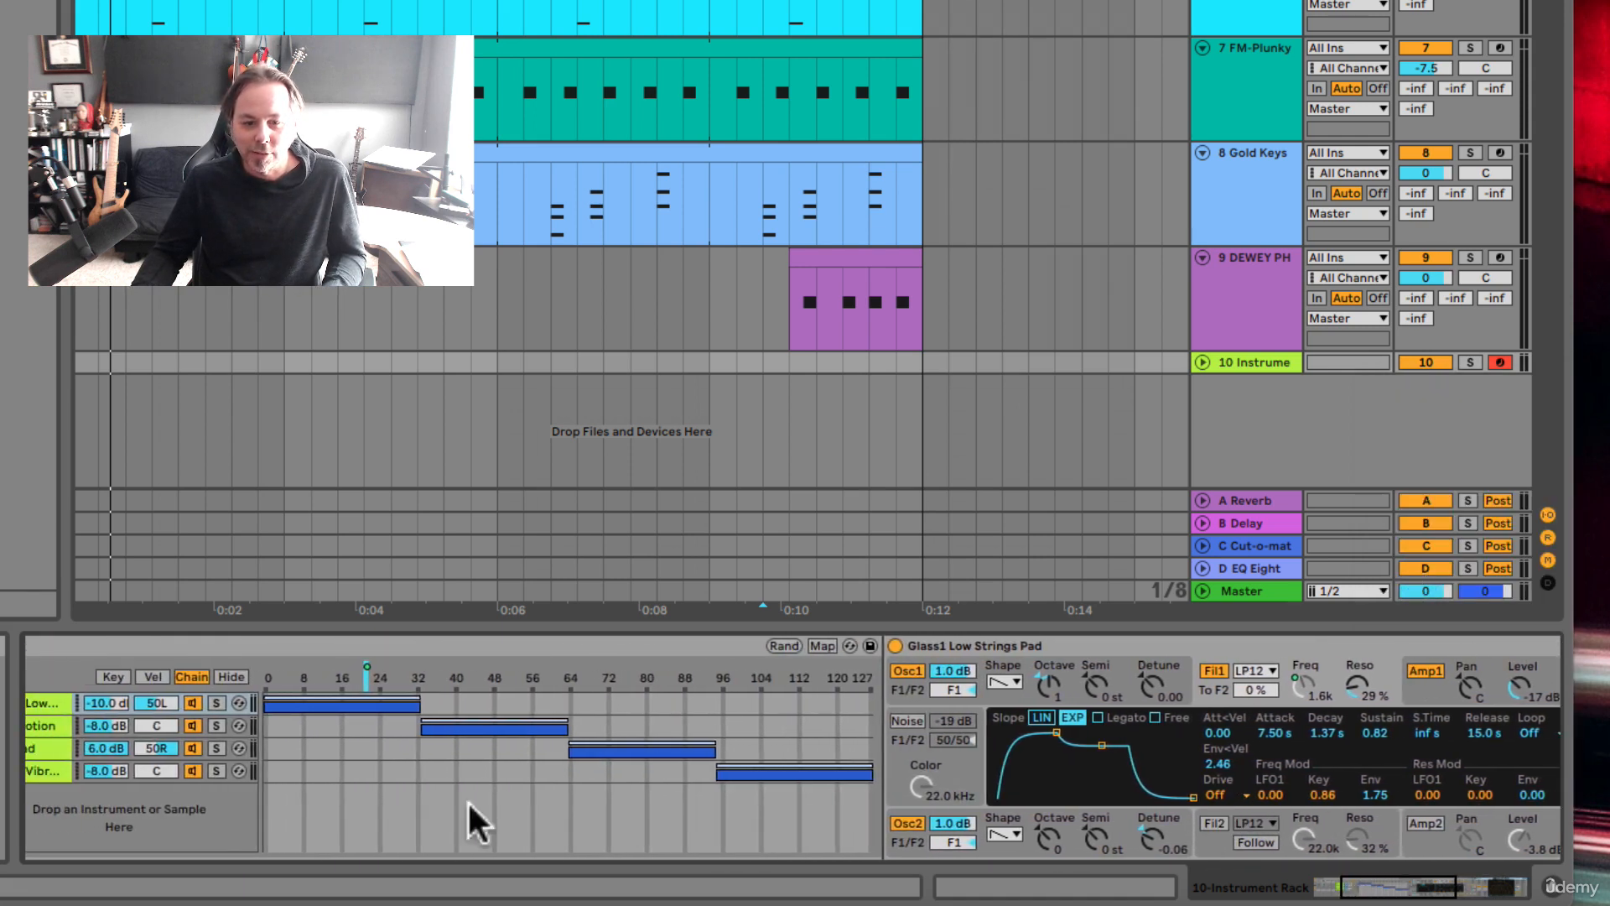
# Step: Add Hybrid Reverb to the end of the Slow Motion chain and map its Dry/Wet to the FREQ Cutoff macro
pyautogui.click(324, 723)
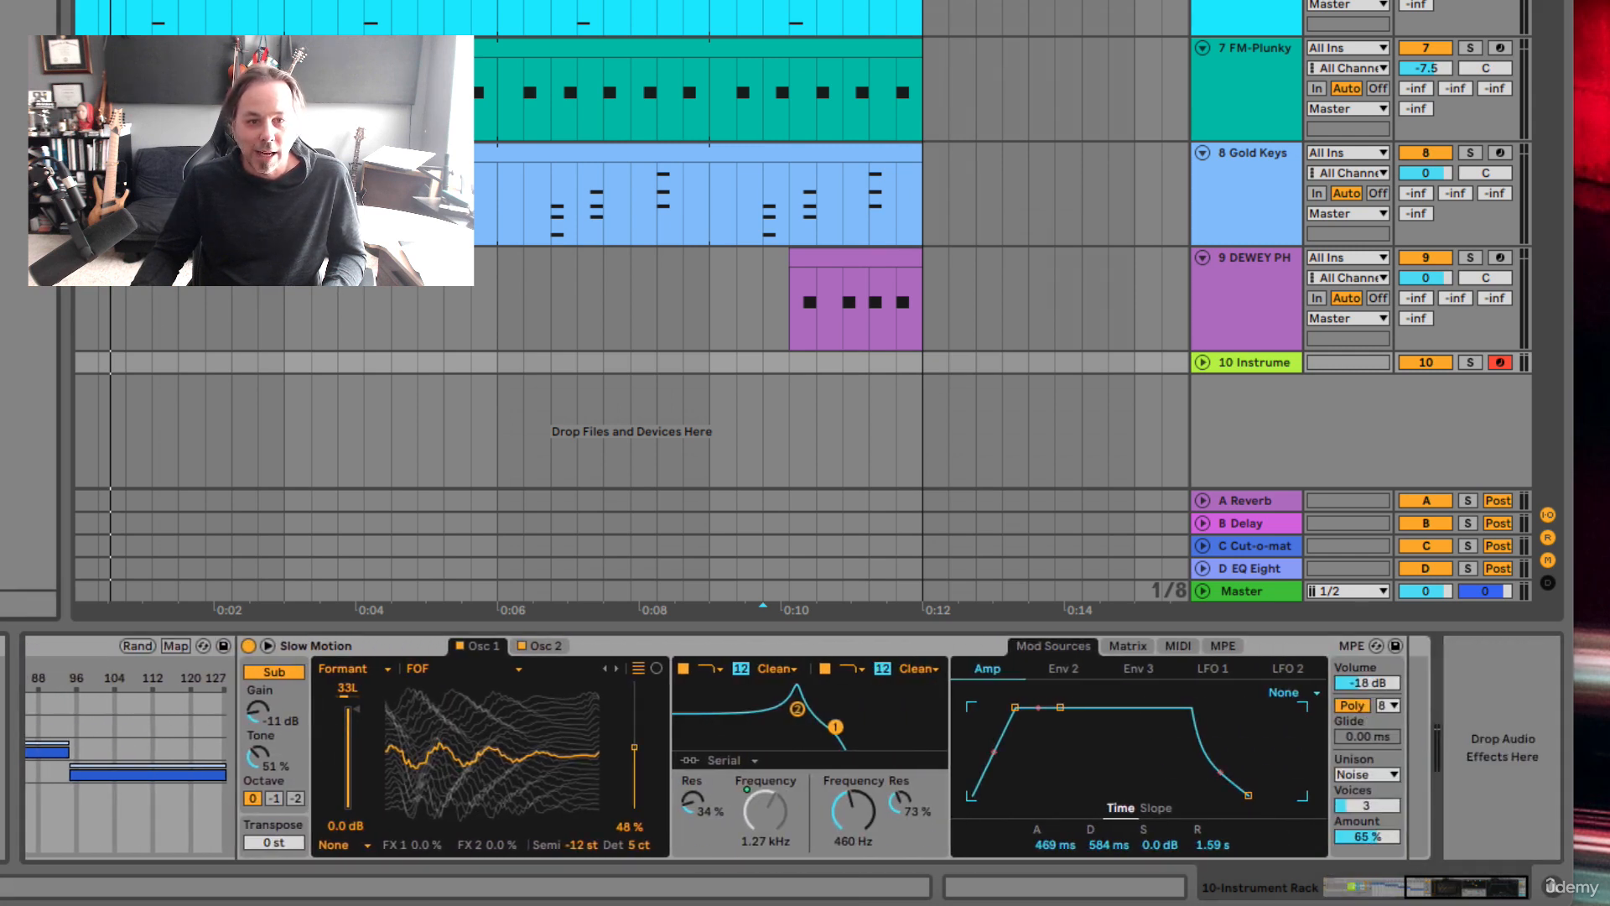
pyautogui.moveTo(1127, 247); pyautogui.dragTo(1389, 739)
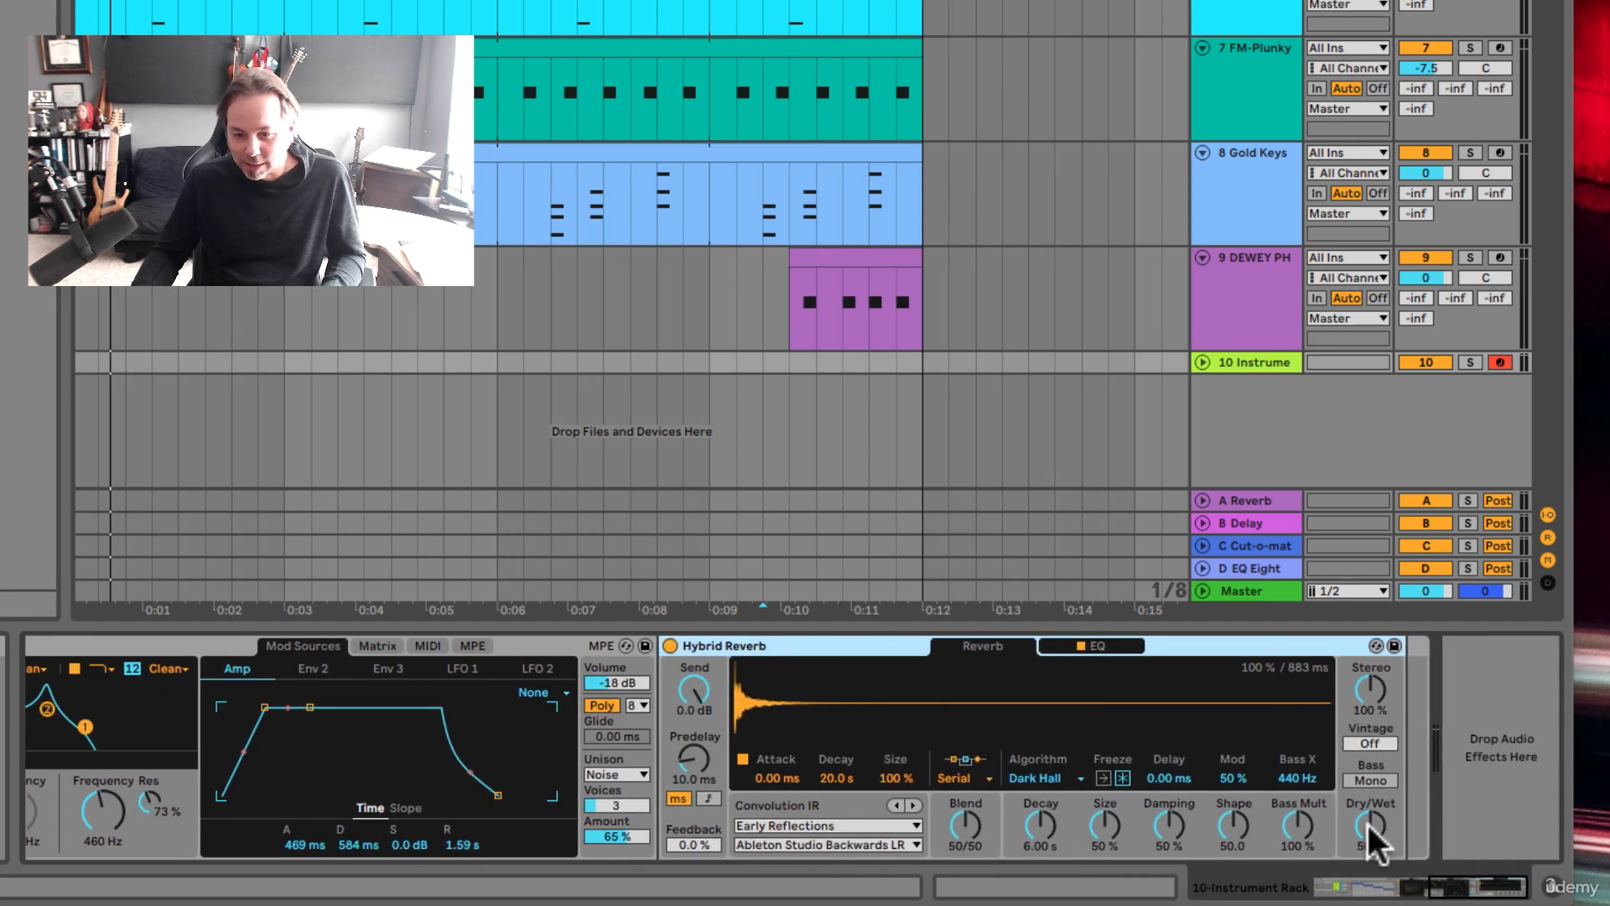
pyautogui.rightClick(1367, 824)
pyautogui.click(1414, 563)
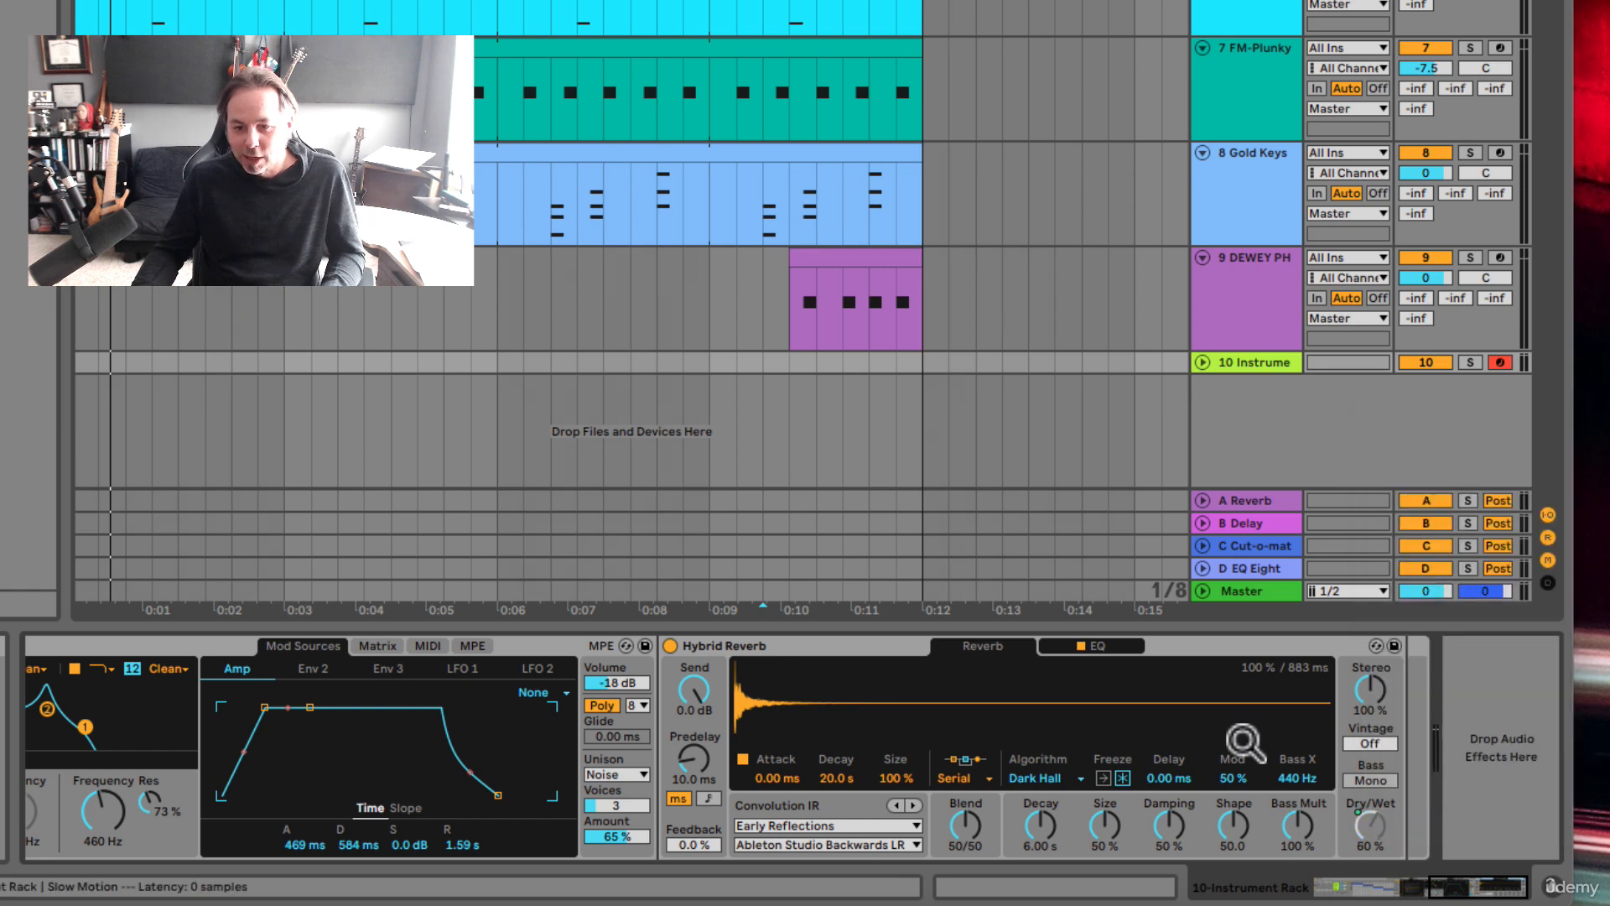
pyautogui.hscroll(-10, 1125, 823)
pyautogui.hscroll(-10, 1127, 816)
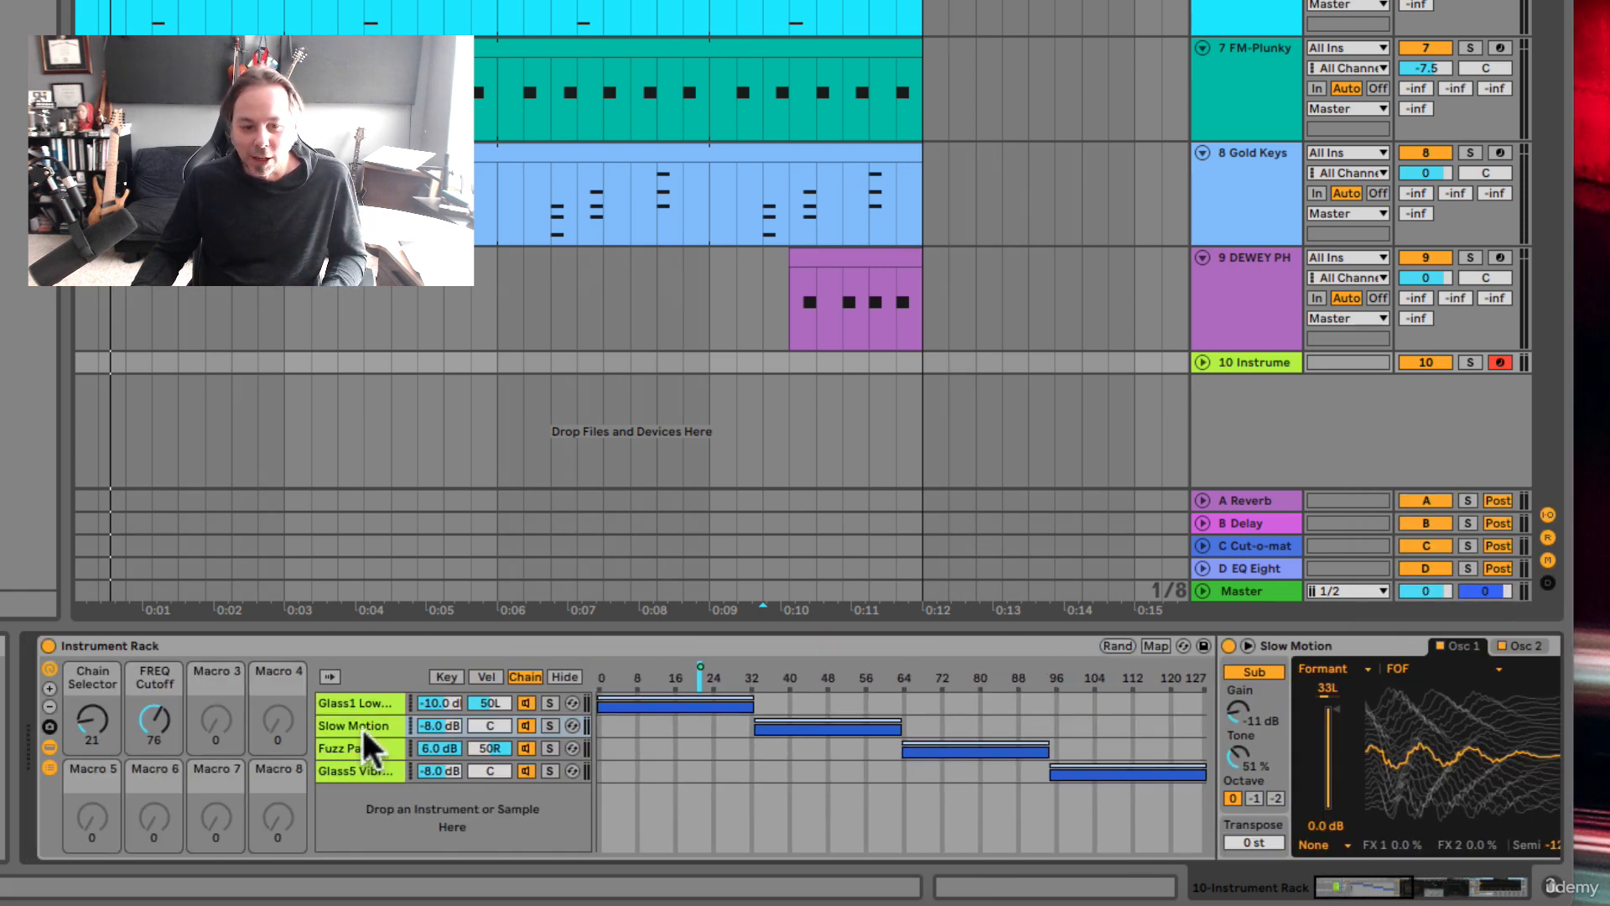
# Step: Rename the FREQ Cutoff macro to "SUPER KNOB" and set it to 50
pyautogui.press('super+r')
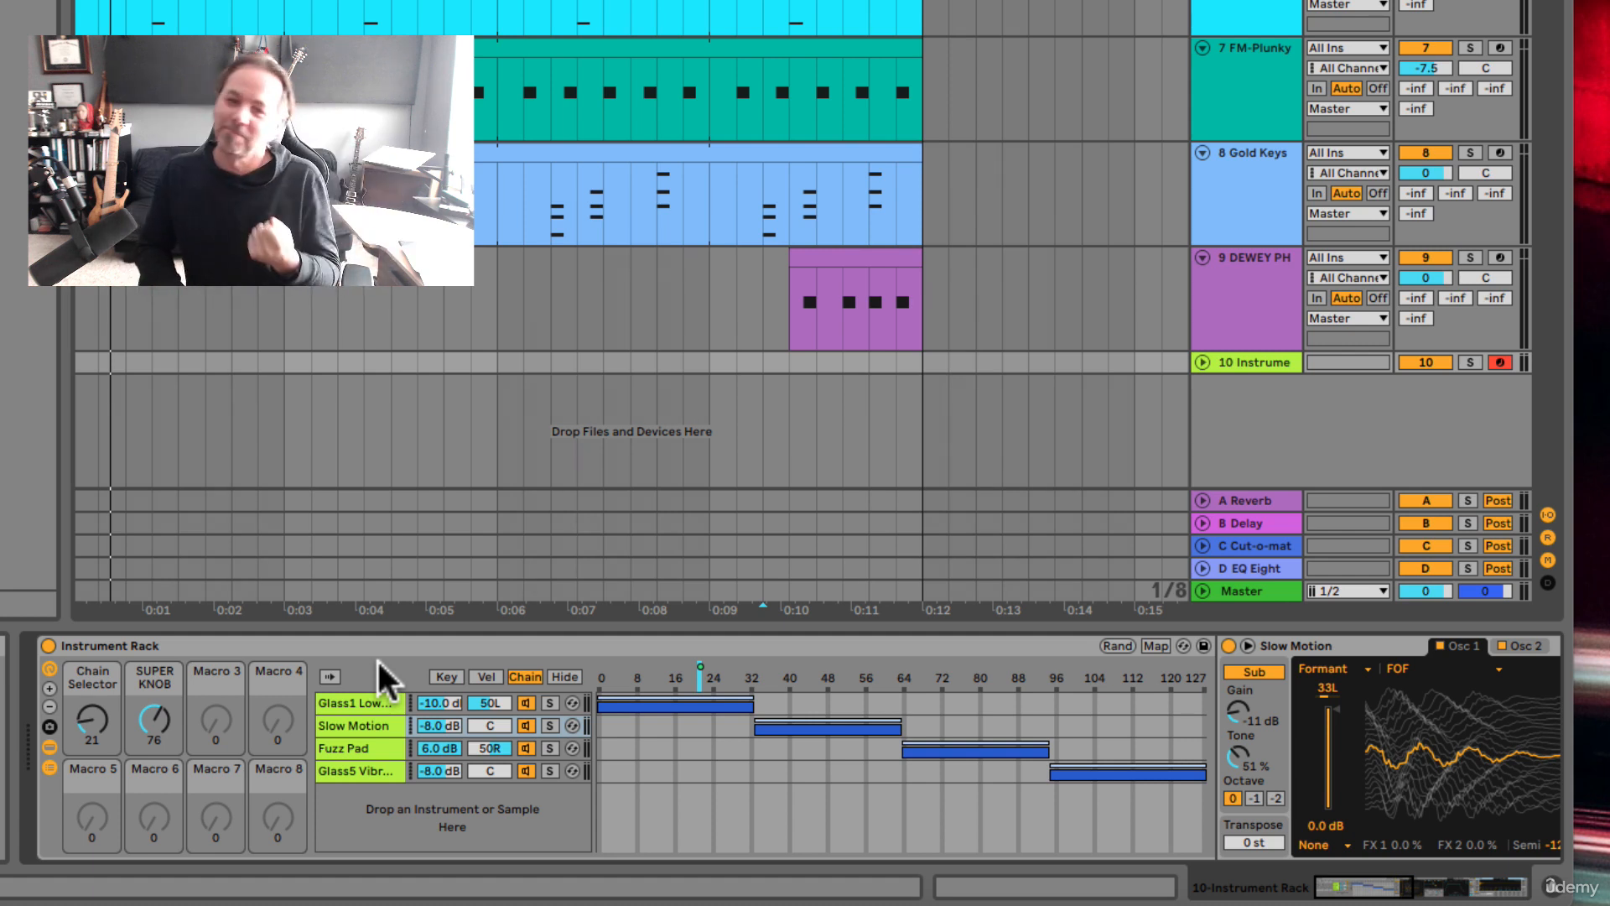
pyautogui.moveTo(173, 724); pyautogui.dragTo(172, 755)
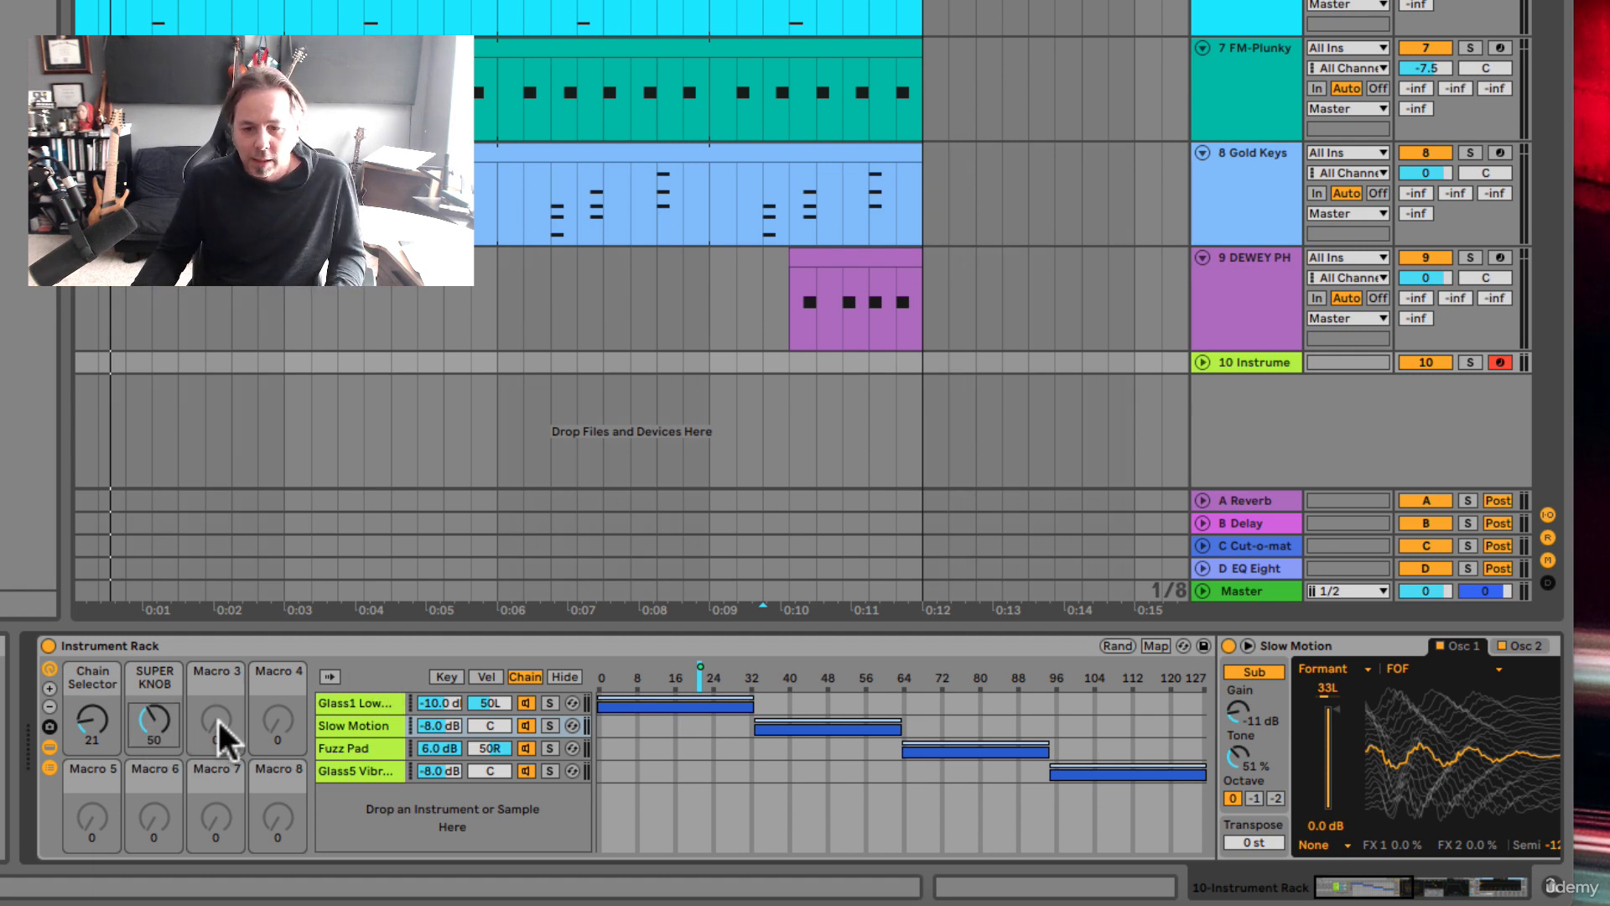
# Step: Invert the SUPER KNOB mapping range of the Glass1 Low Strings Pad's Dry Wet, with minimum 100 % and maximum 0.0 %
pyautogui.click(1161, 647)
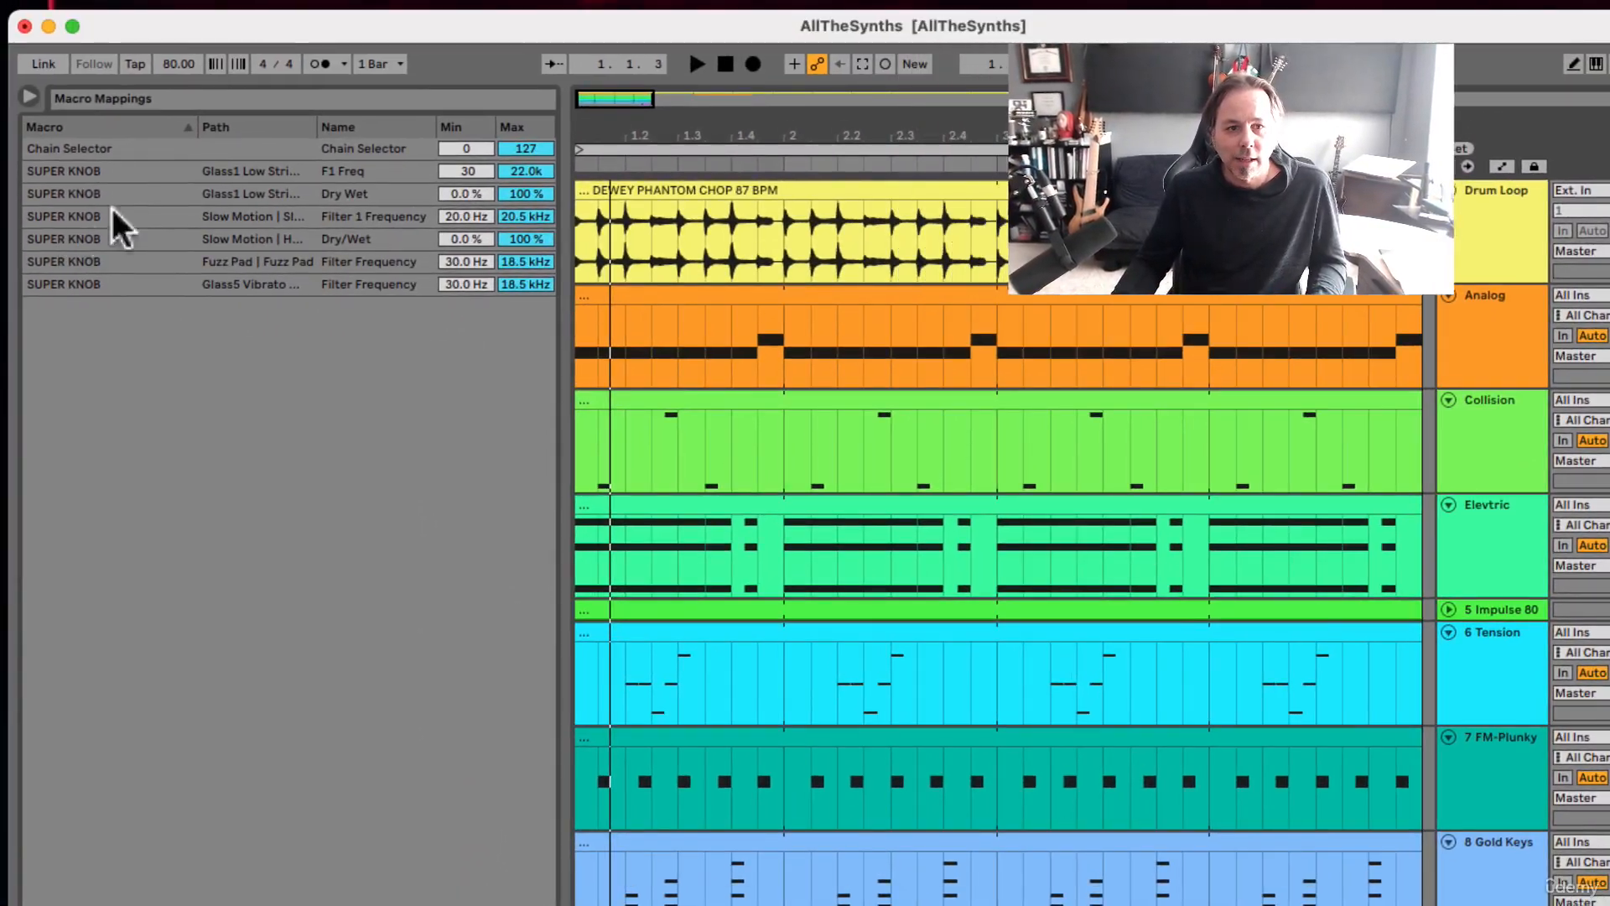
pyautogui.click(350, 194)
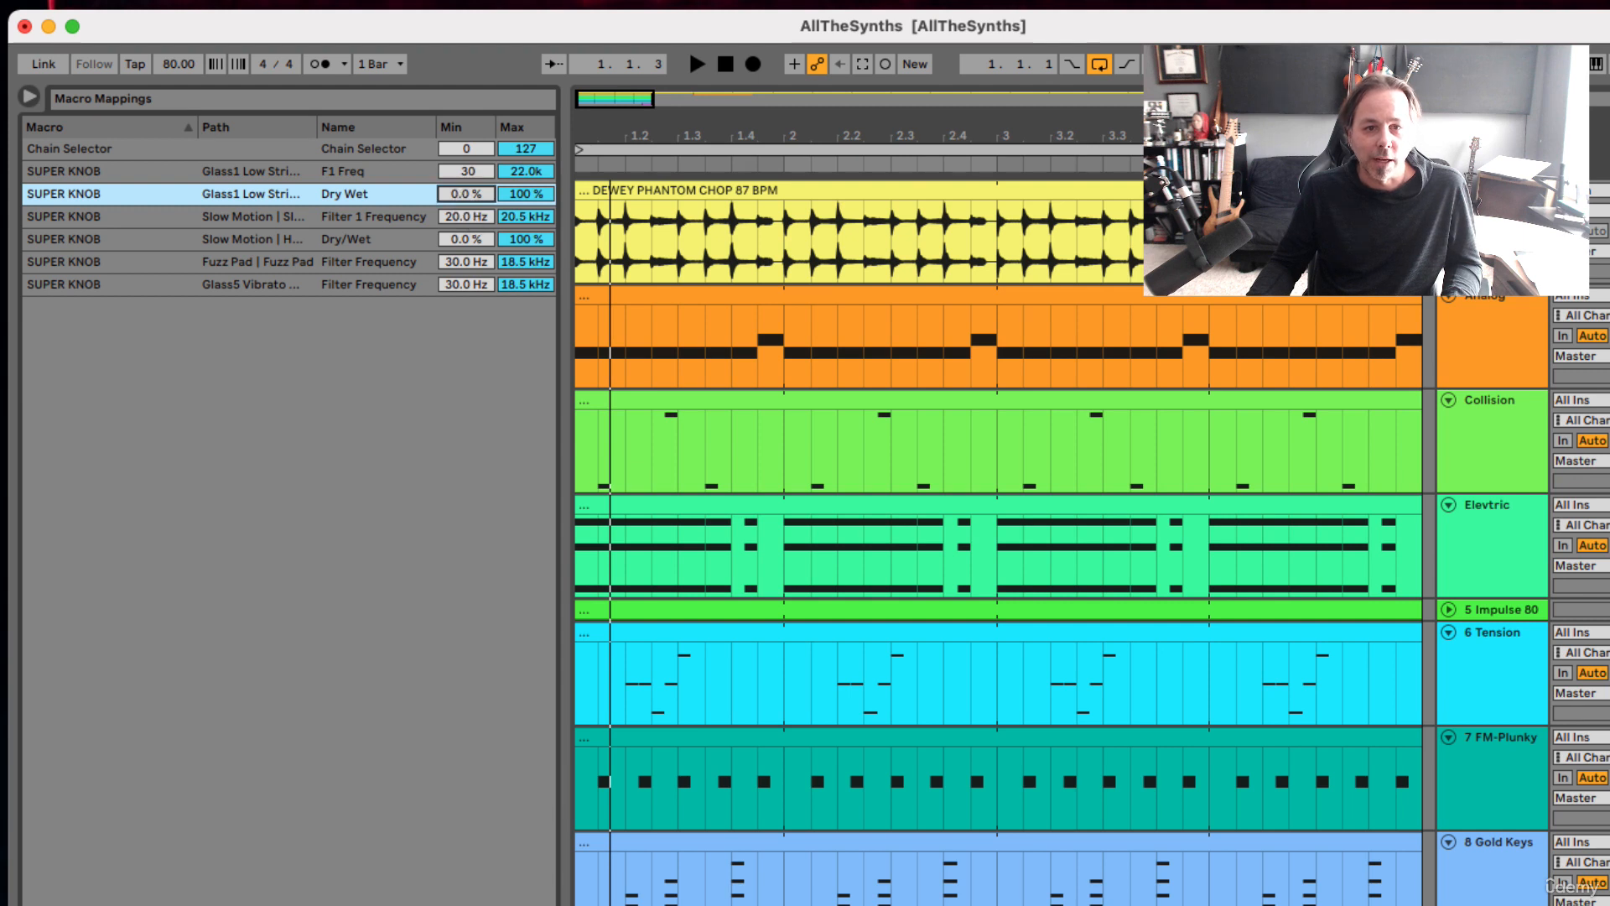
pyautogui.moveTo(487, 194); pyautogui.dragTo(488, 109)
pyautogui.moveTo(513, 194); pyautogui.dragTo(513, 281)
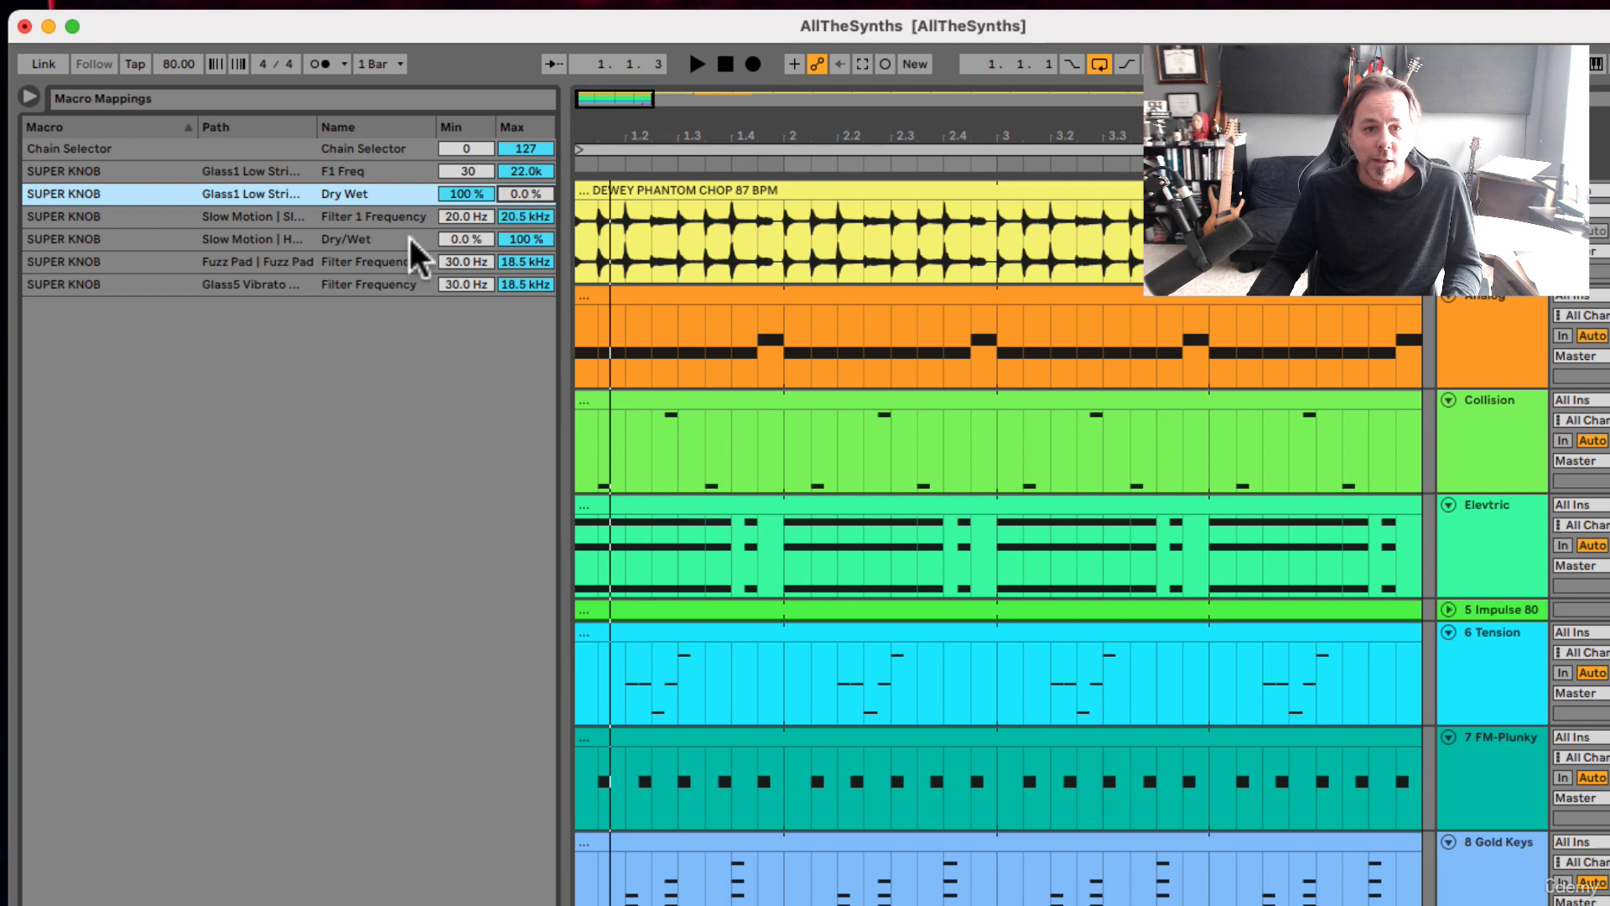
# Step: Adjust the SUPER KNOB mapping range of the Slow Motion Hybrid Reverb's Dry/Wet with a lower maximum and higher minimum, and leave macro mapping
pyautogui.click(342, 239)
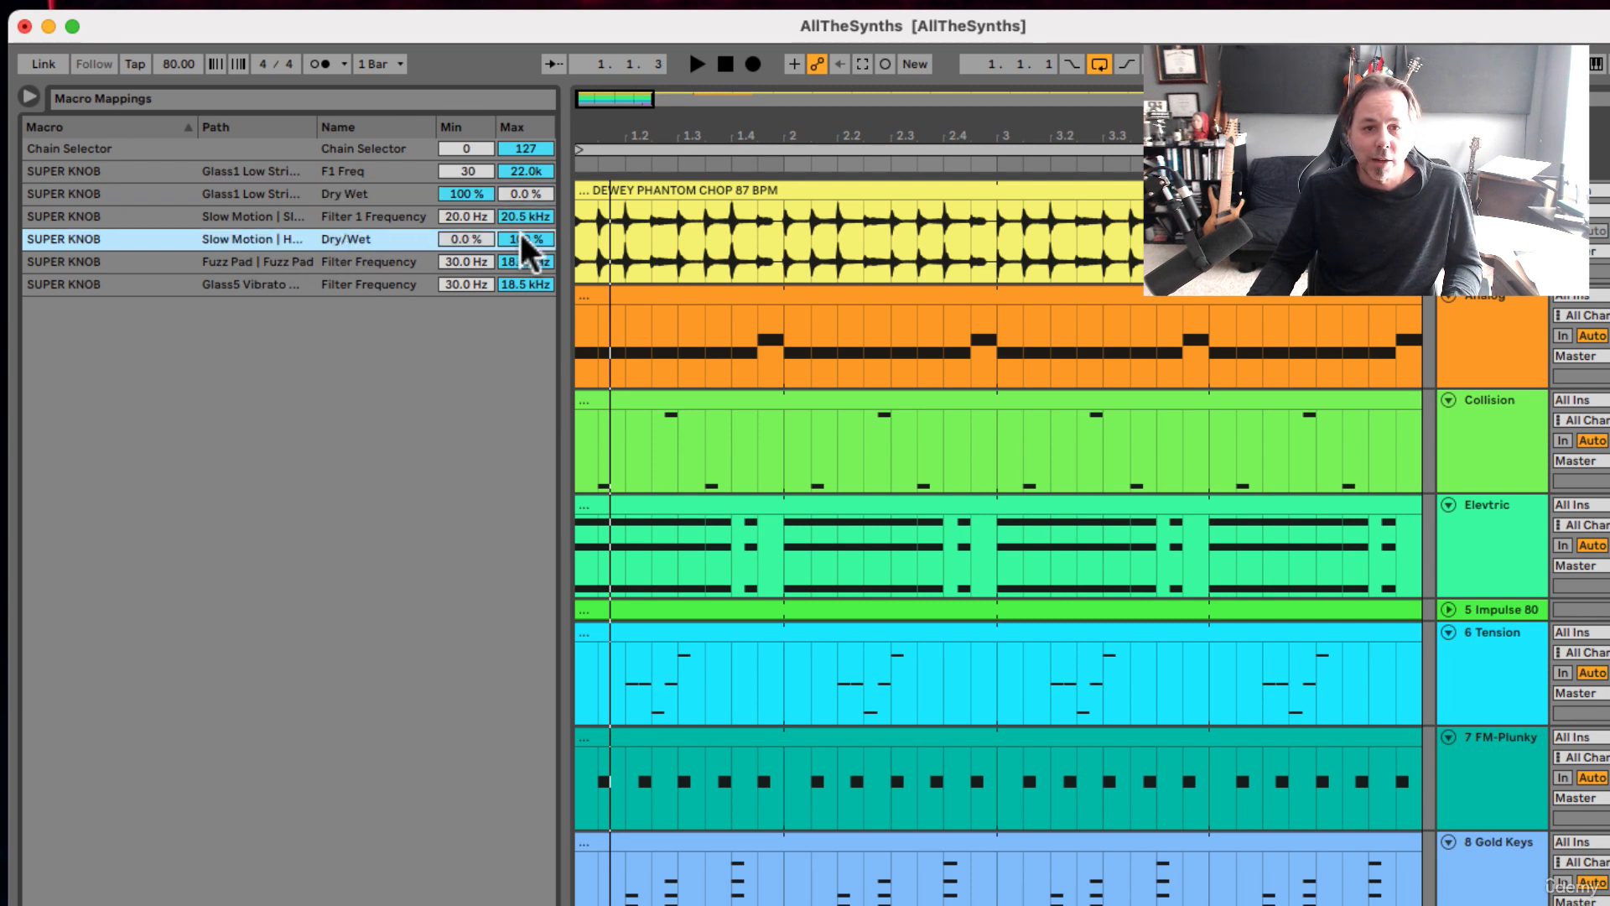
pyautogui.moveTo(526, 239); pyautogui.dragTo(526, 288)
pyautogui.moveTo(457, 239); pyautogui.dragTo(457, 211)
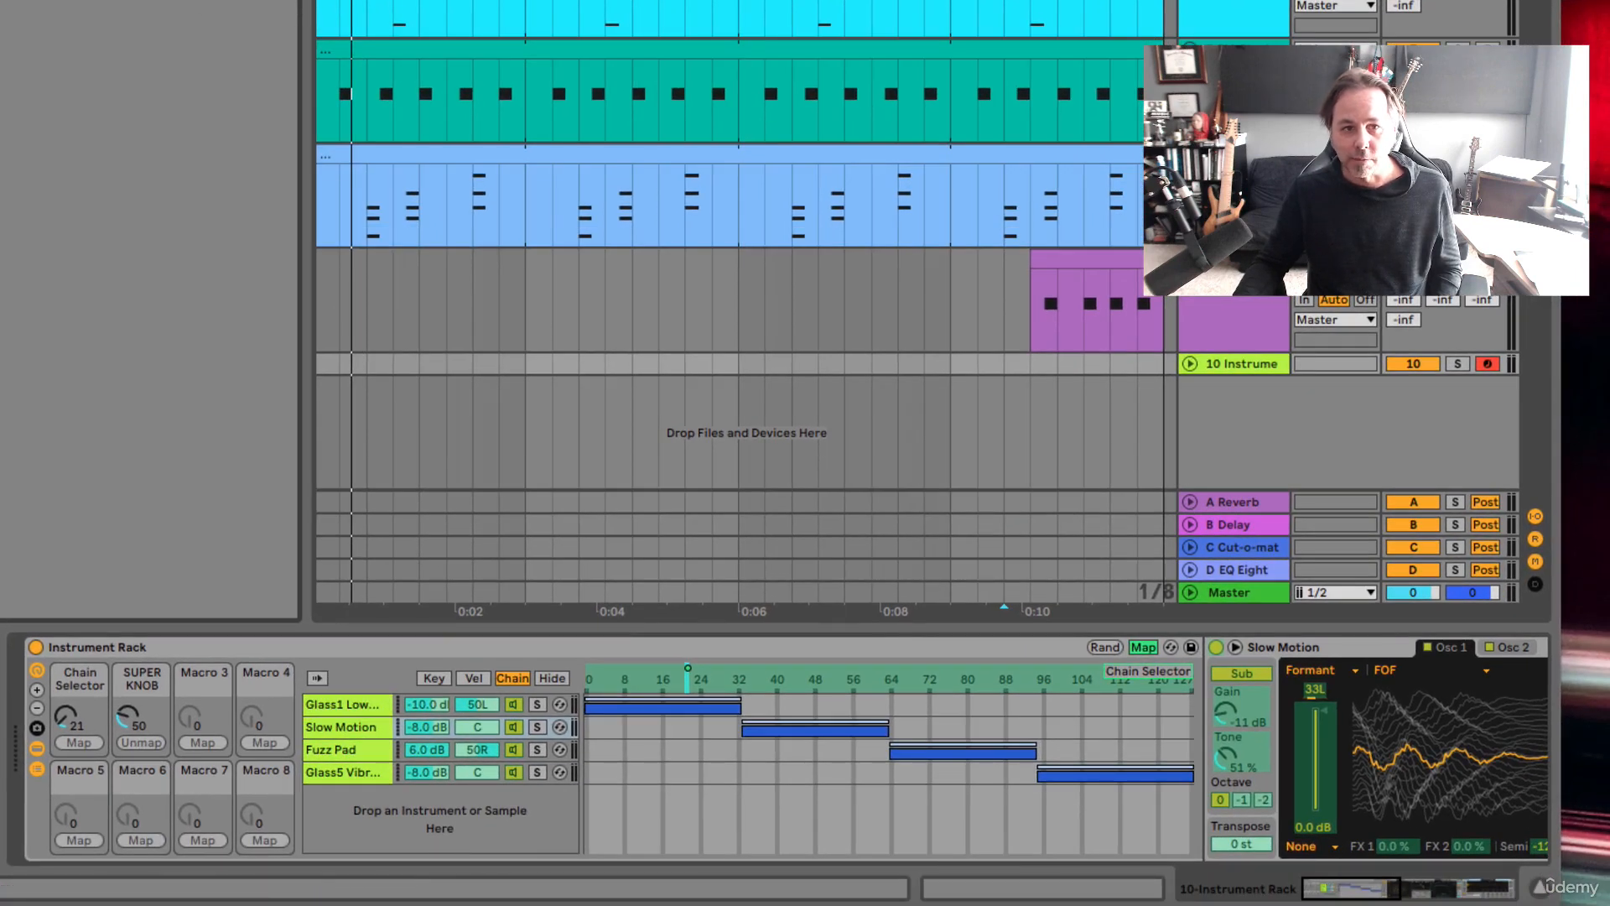
pyautogui.click(1143, 640)
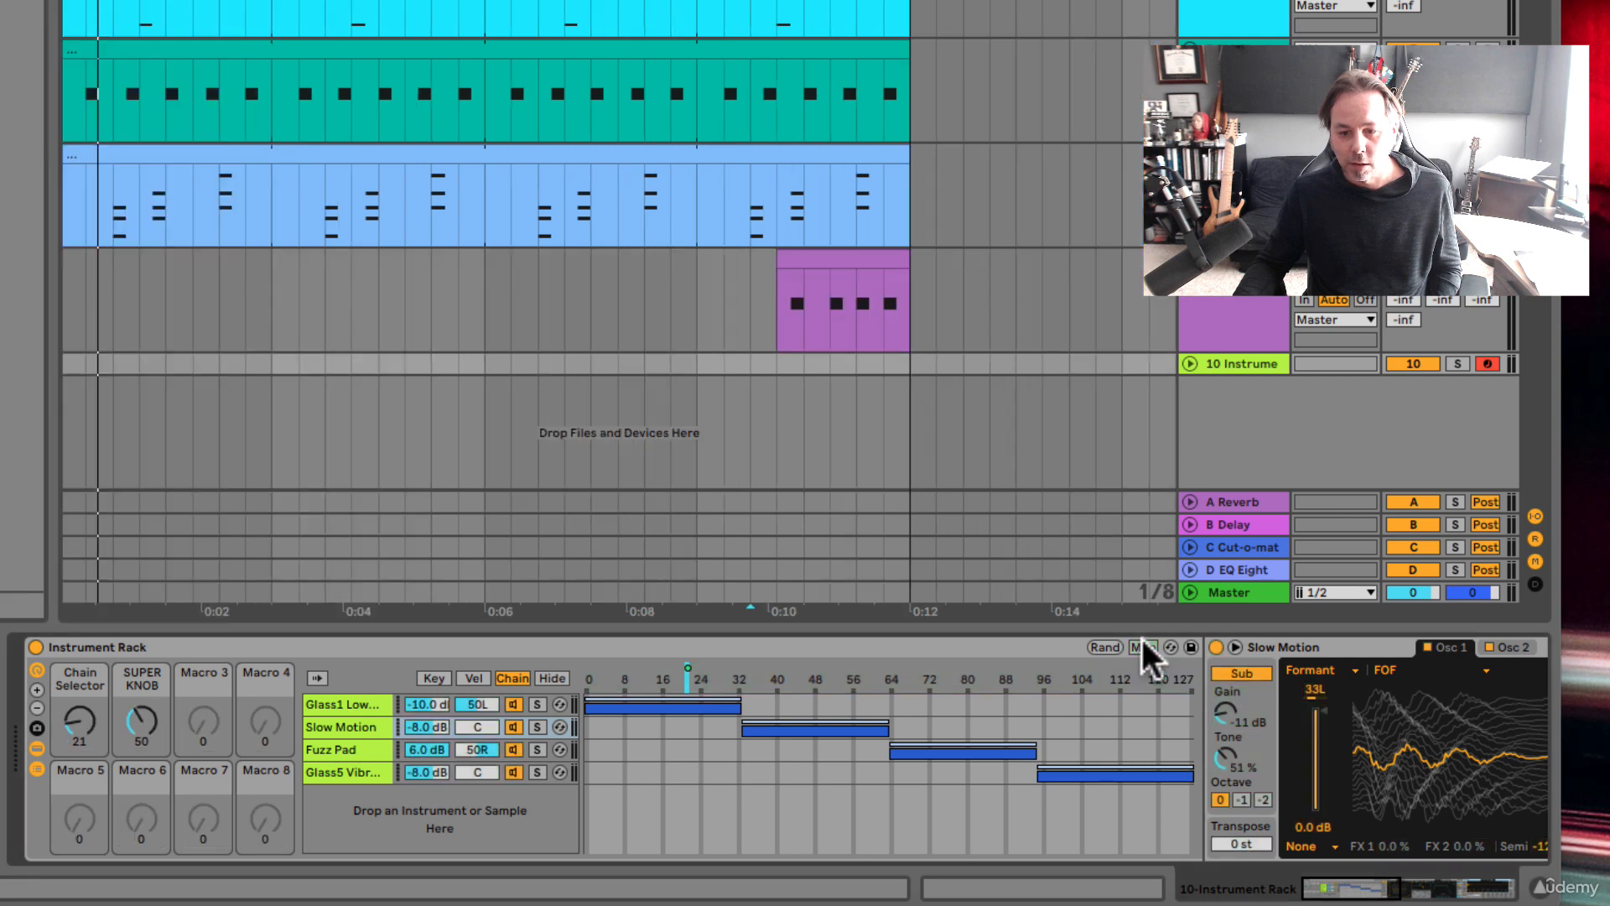
# Step: Set the SUPER KNOB to 80 and expand the instrument rack to 16 visible macros
pyautogui.click(130, 715)
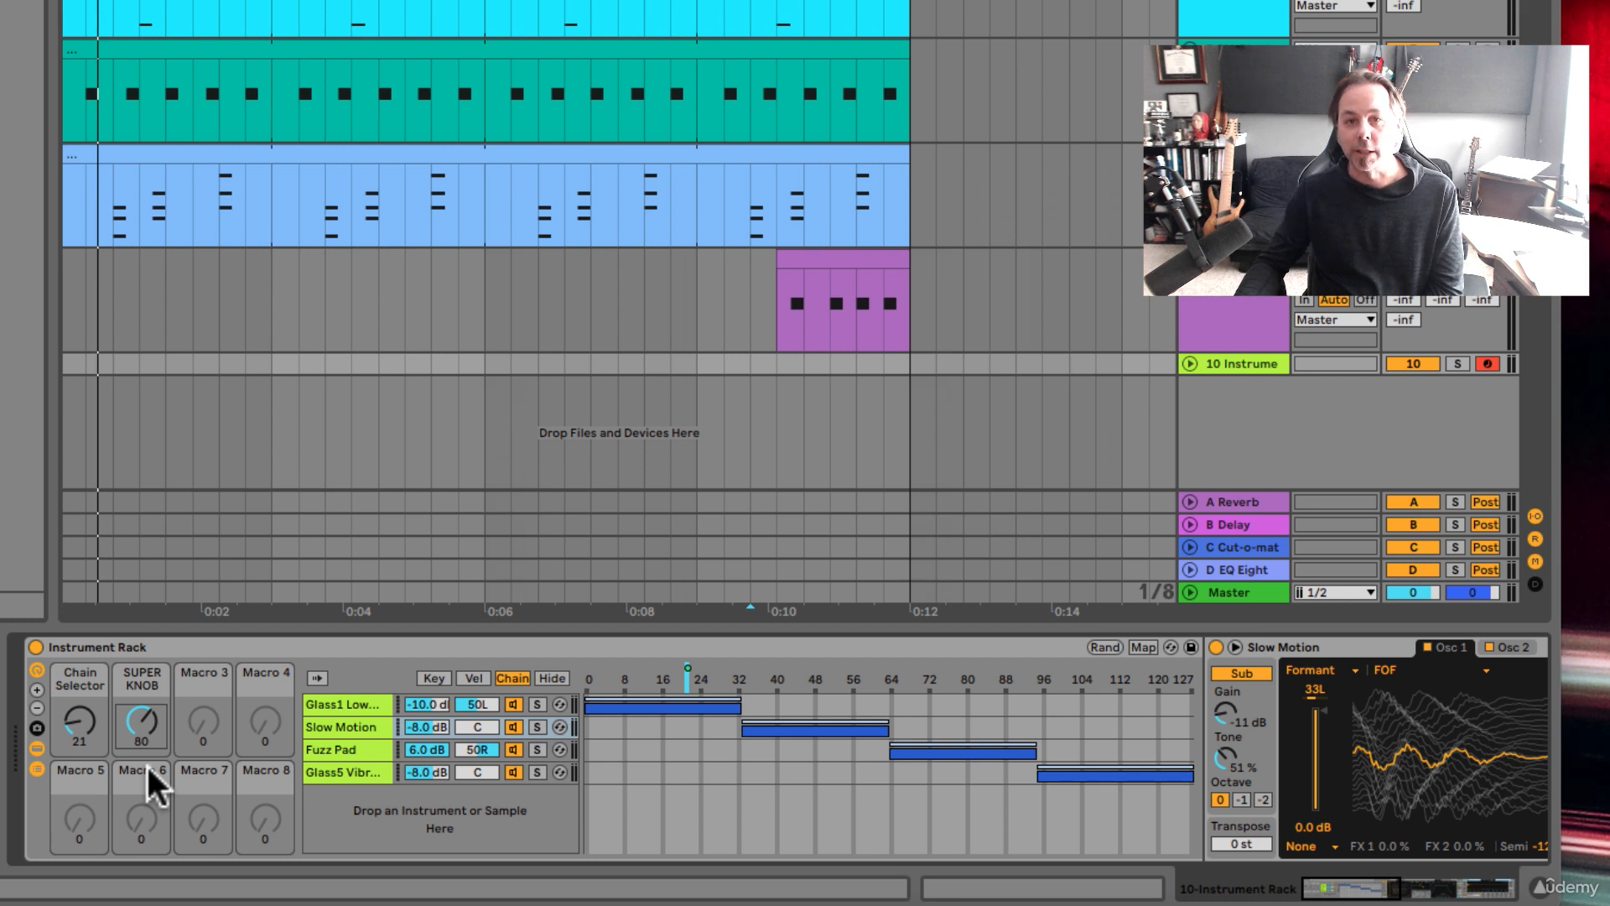
pyautogui.click(37, 688)
pyautogui.click(37, 688)
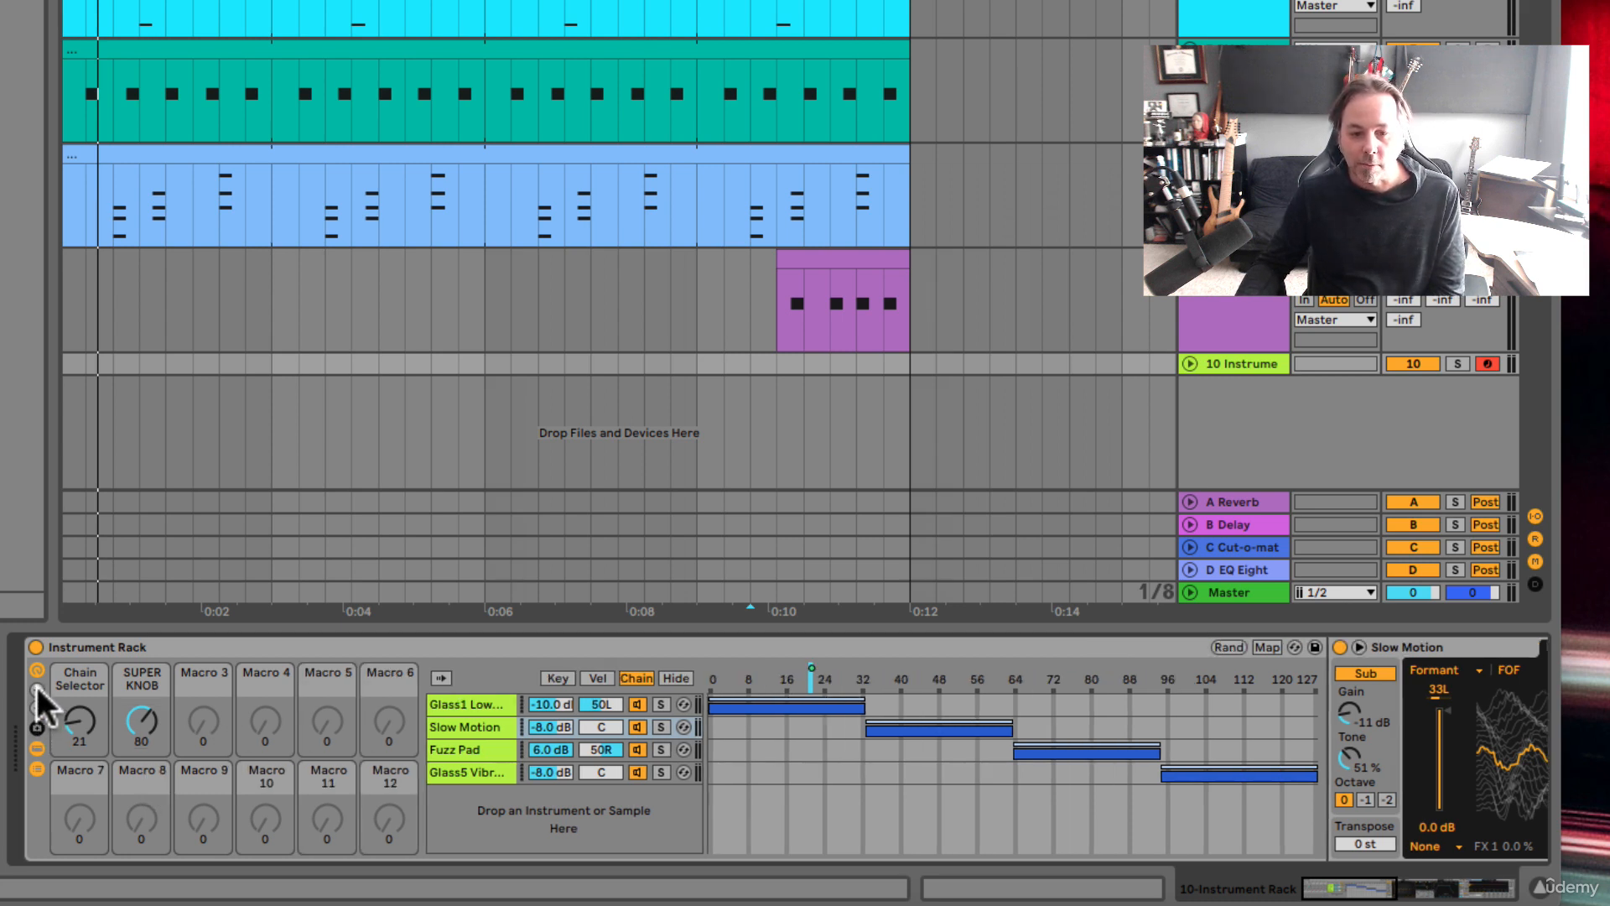
pyautogui.click(37, 688)
pyautogui.click(37, 687)
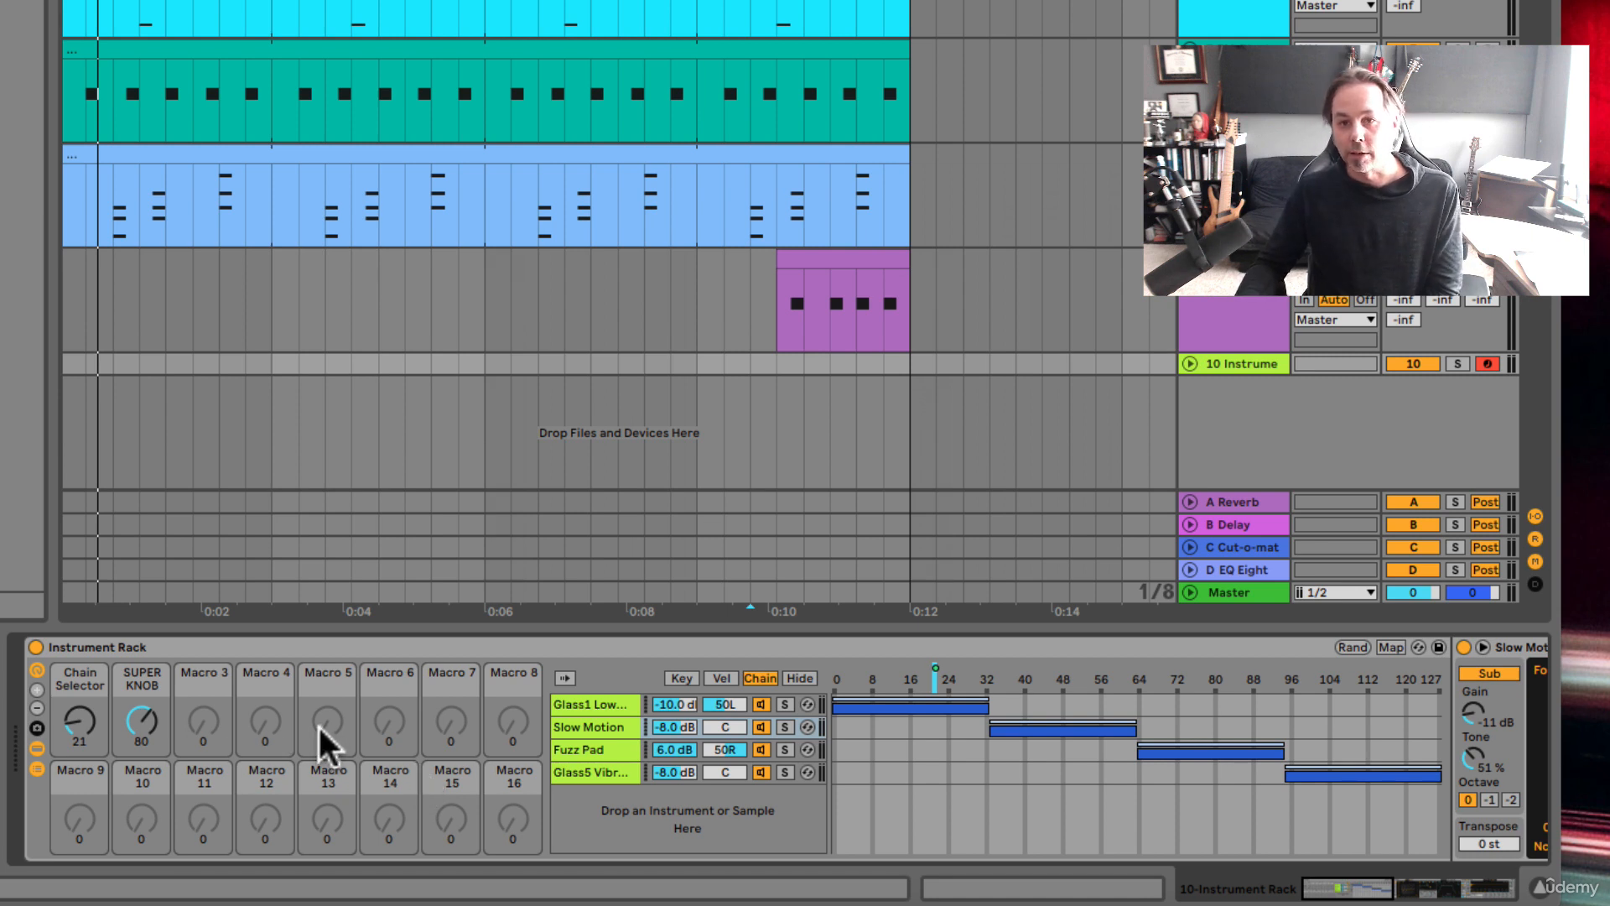
# Step: Reduce the instrument rack's visible macros to just Chain Selector and SUPER KNOB
pyautogui.click(37, 708)
pyautogui.click(37, 708)
pyautogui.click(37, 708)
pyautogui.click(37, 708)
pyautogui.click(37, 708)
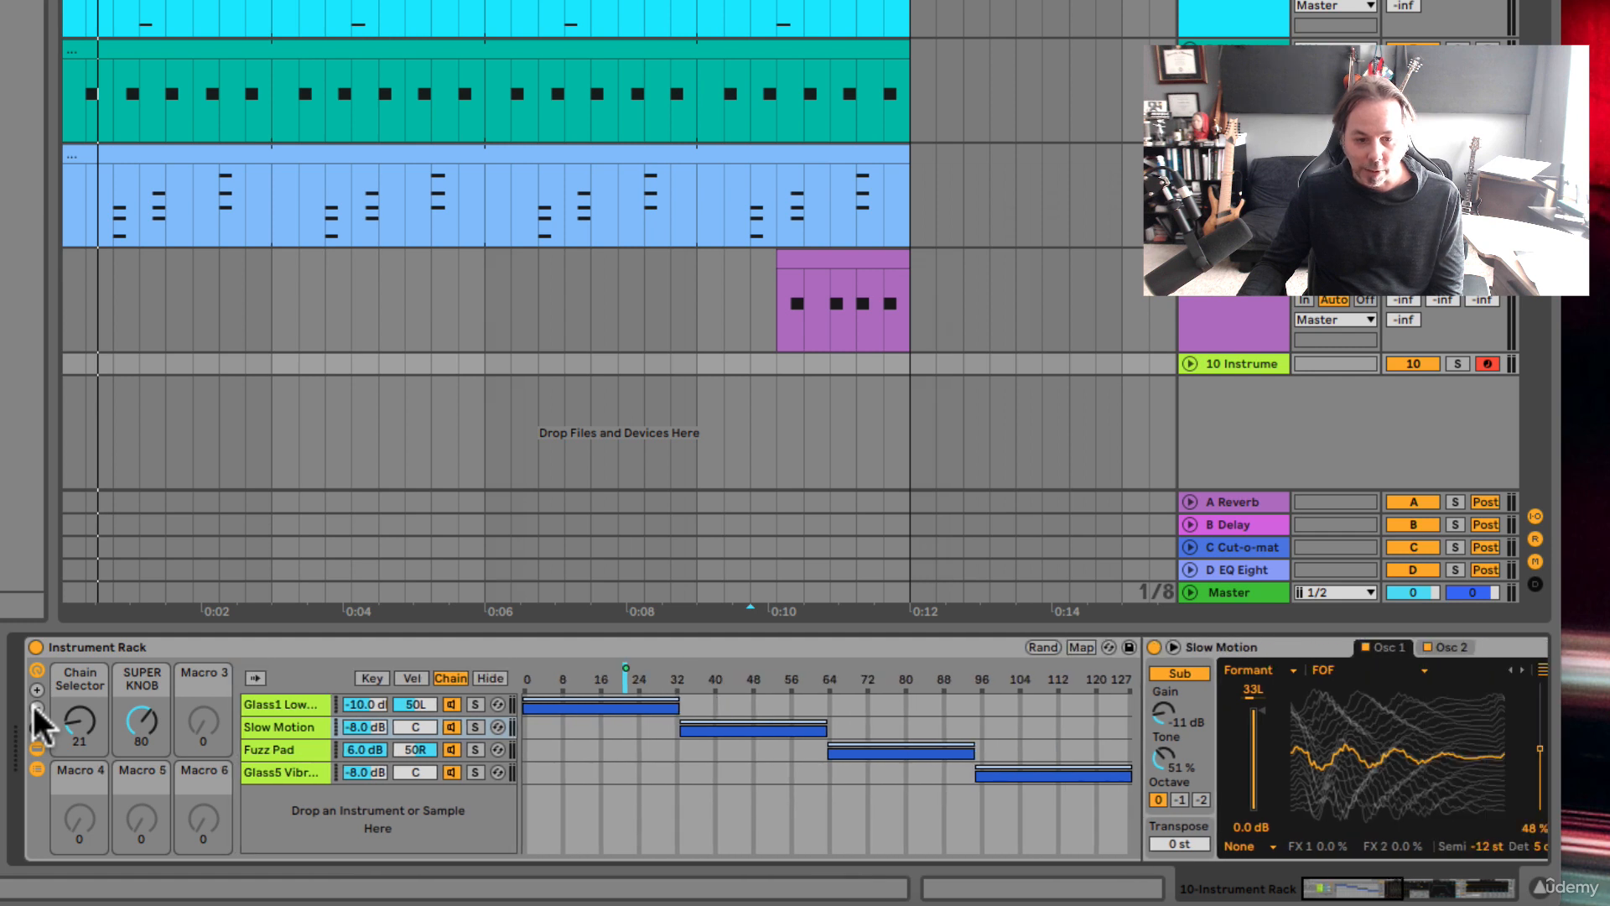
pyautogui.click(37, 708)
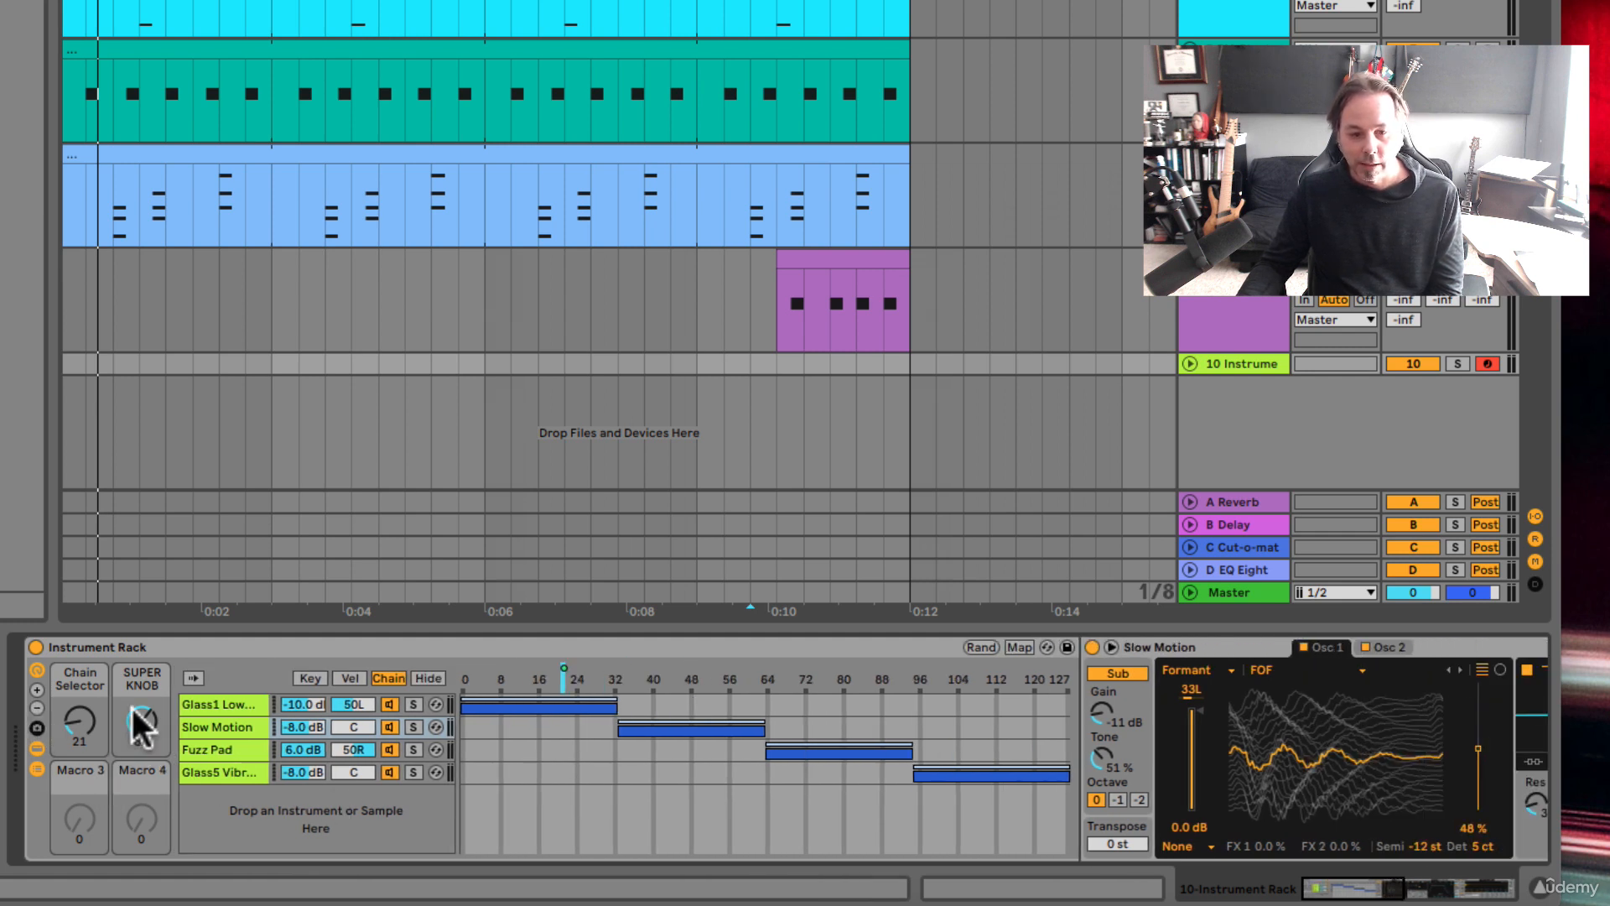
pyautogui.moveTo(134, 713); pyautogui.dragTo(144, 672)
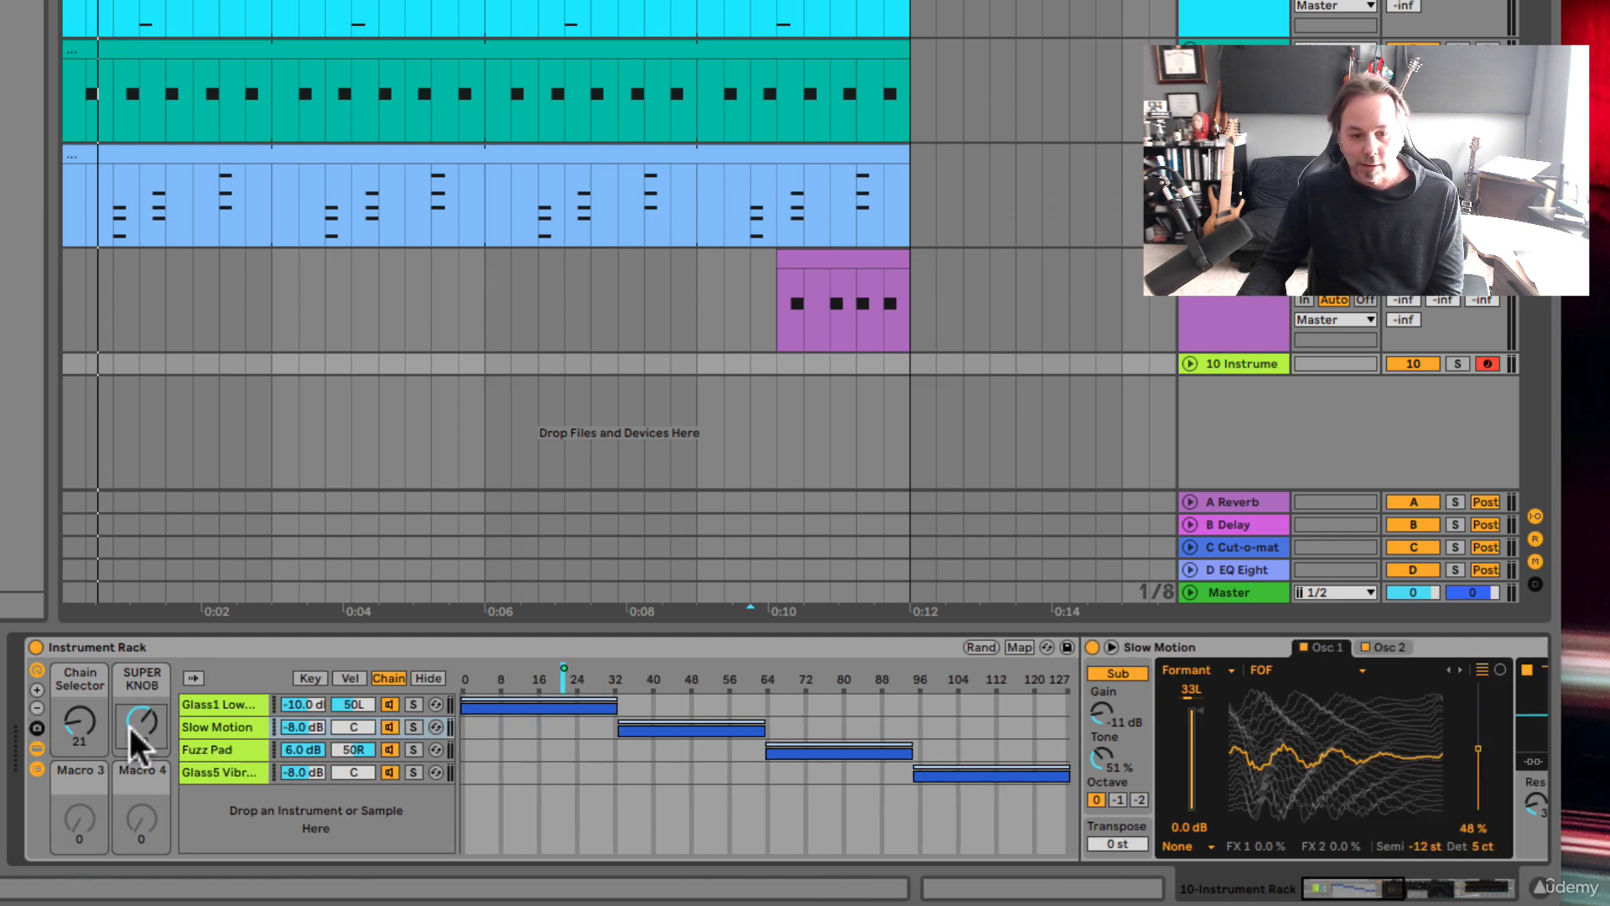
pyautogui.click(36, 709)
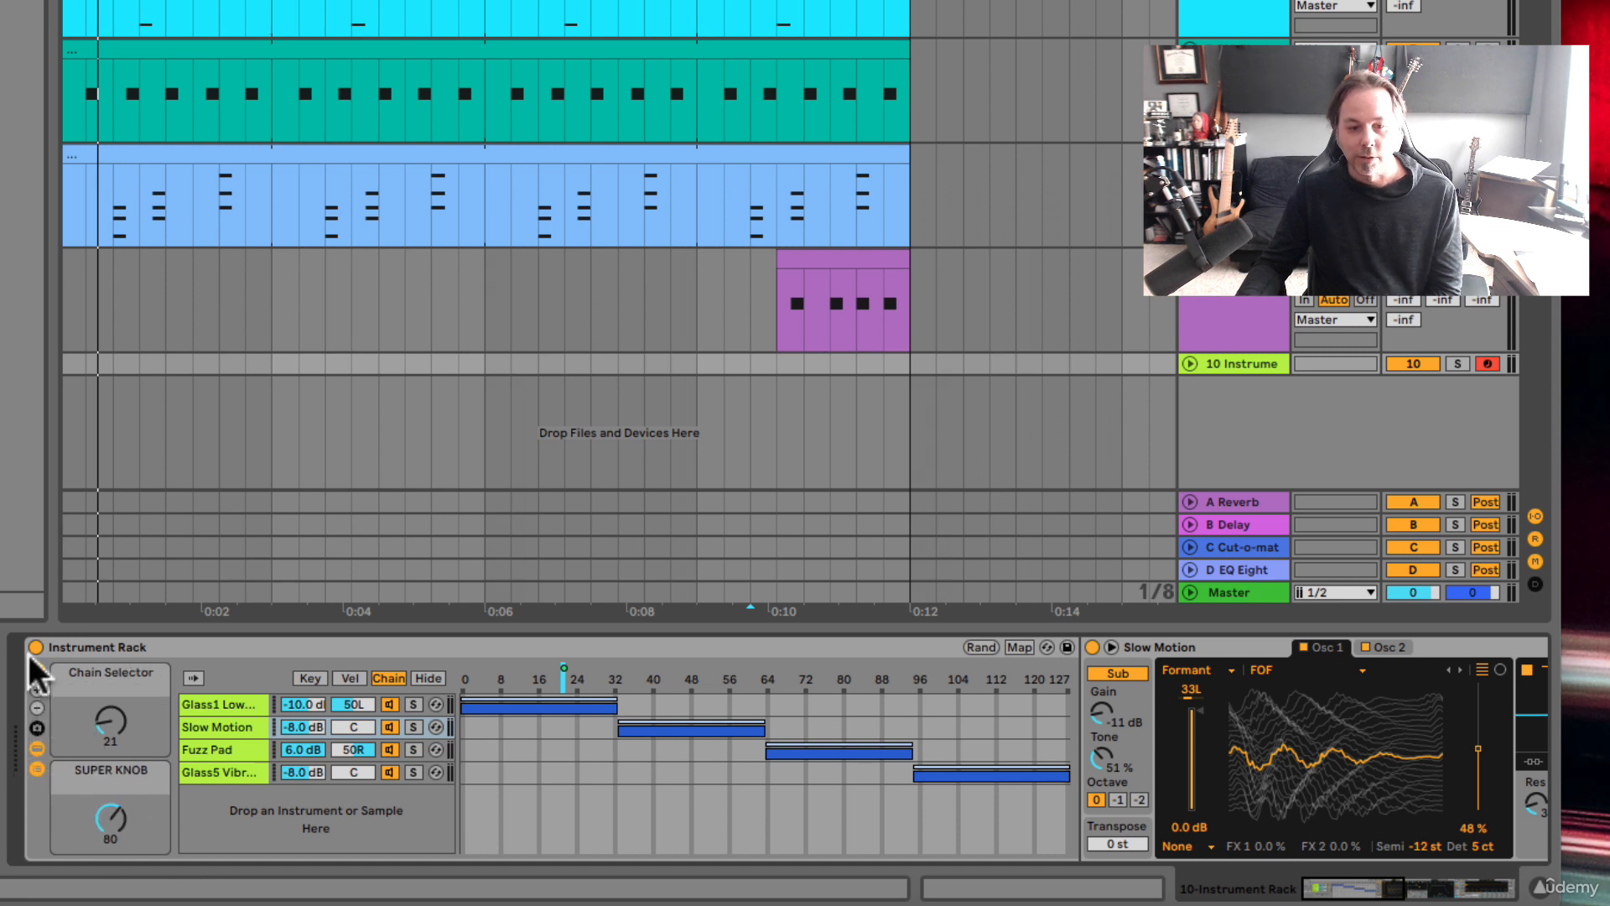
# Step: Set the Chain Selector to 47 and the SUPER KNOB to 0, and show the devices of the Glass5 Vibrato Pad chain
pyautogui.moveTo(117, 731); pyautogui.dragTo(118, 703)
pyautogui.moveTo(111, 818)
pyautogui.mouseDown()
pyautogui.moveTo(110, 789)
pyautogui.moveTo(109, 817)
pyautogui.mouseUp()
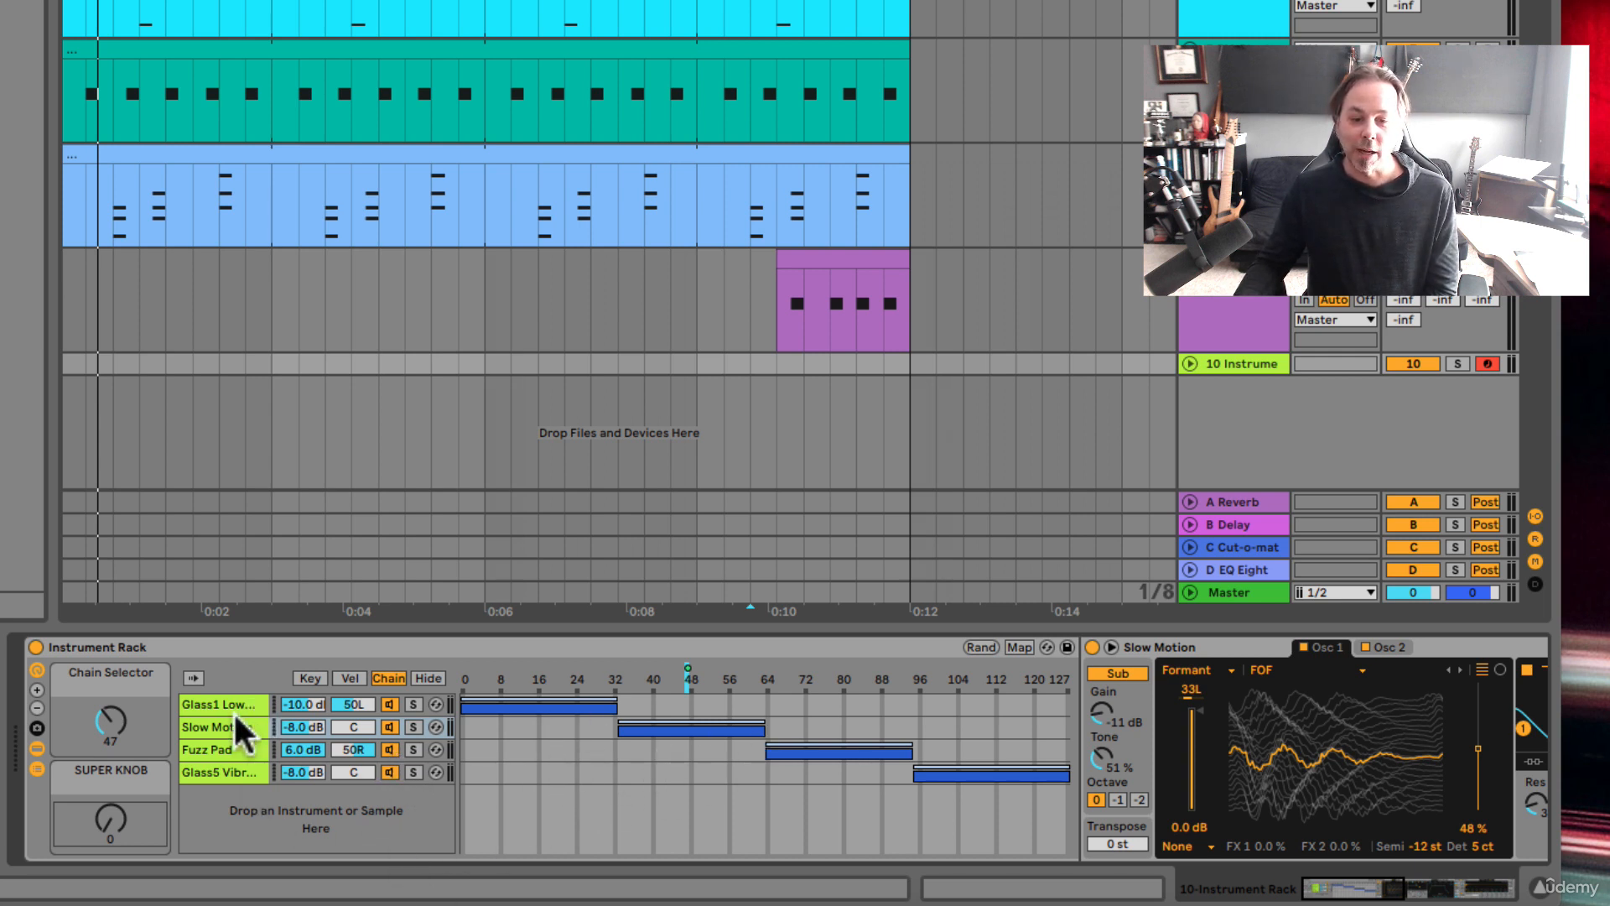
pyautogui.click(230, 744)
pyautogui.click(228, 770)
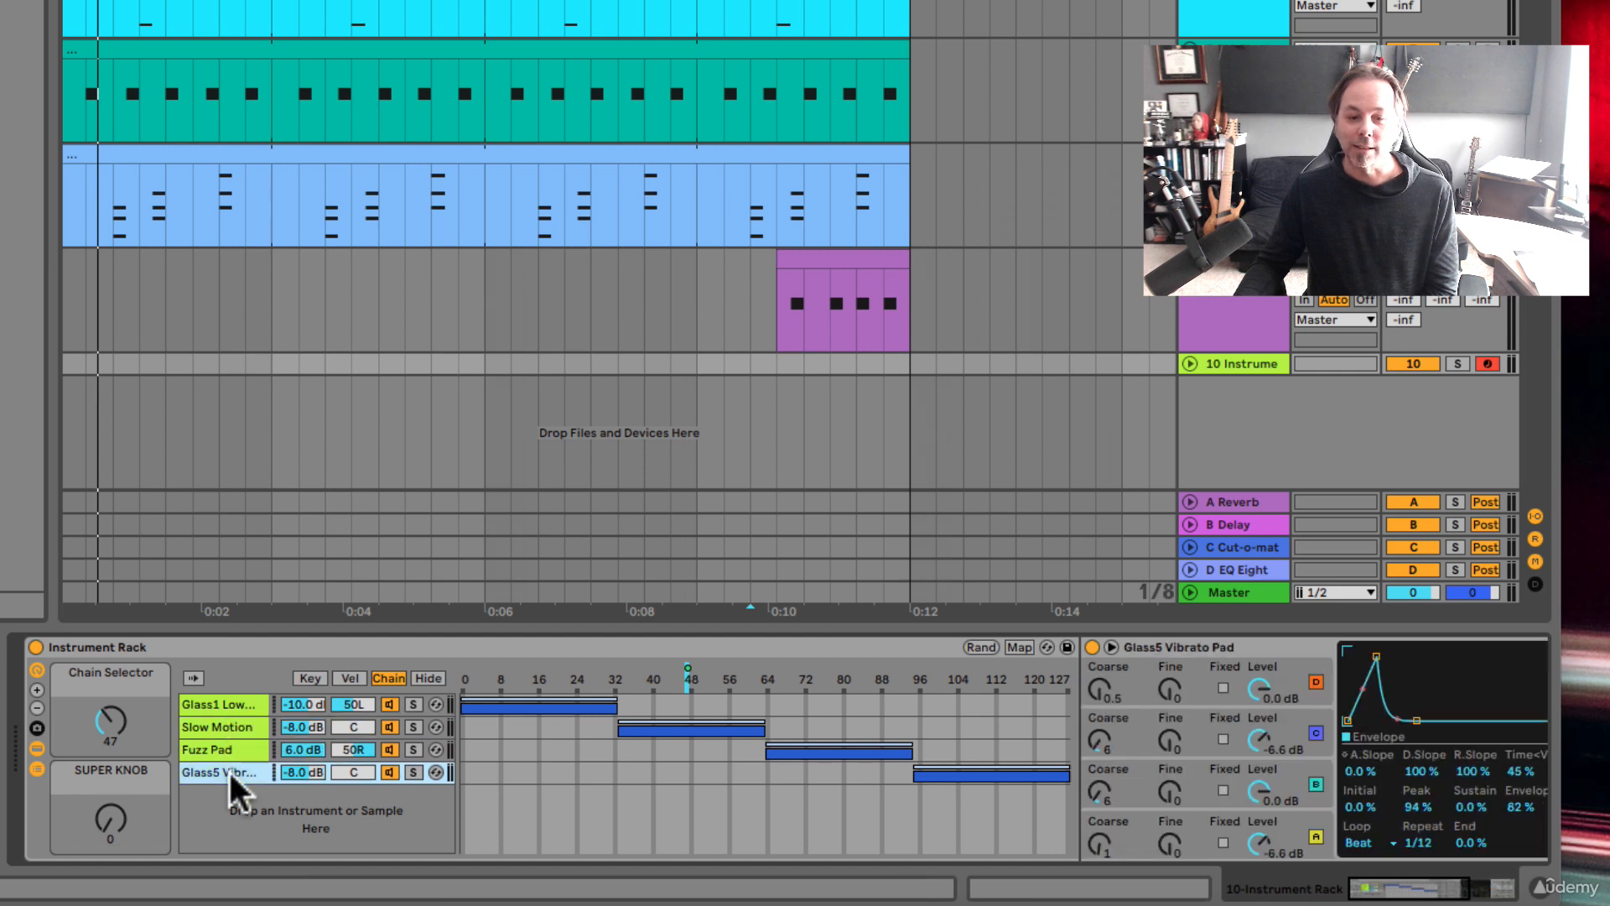
# Step: Hide the rack's chain list and devices, and set the Chain Selector to 85 and the SUPER KNOB to 73
pyautogui.click(34, 749)
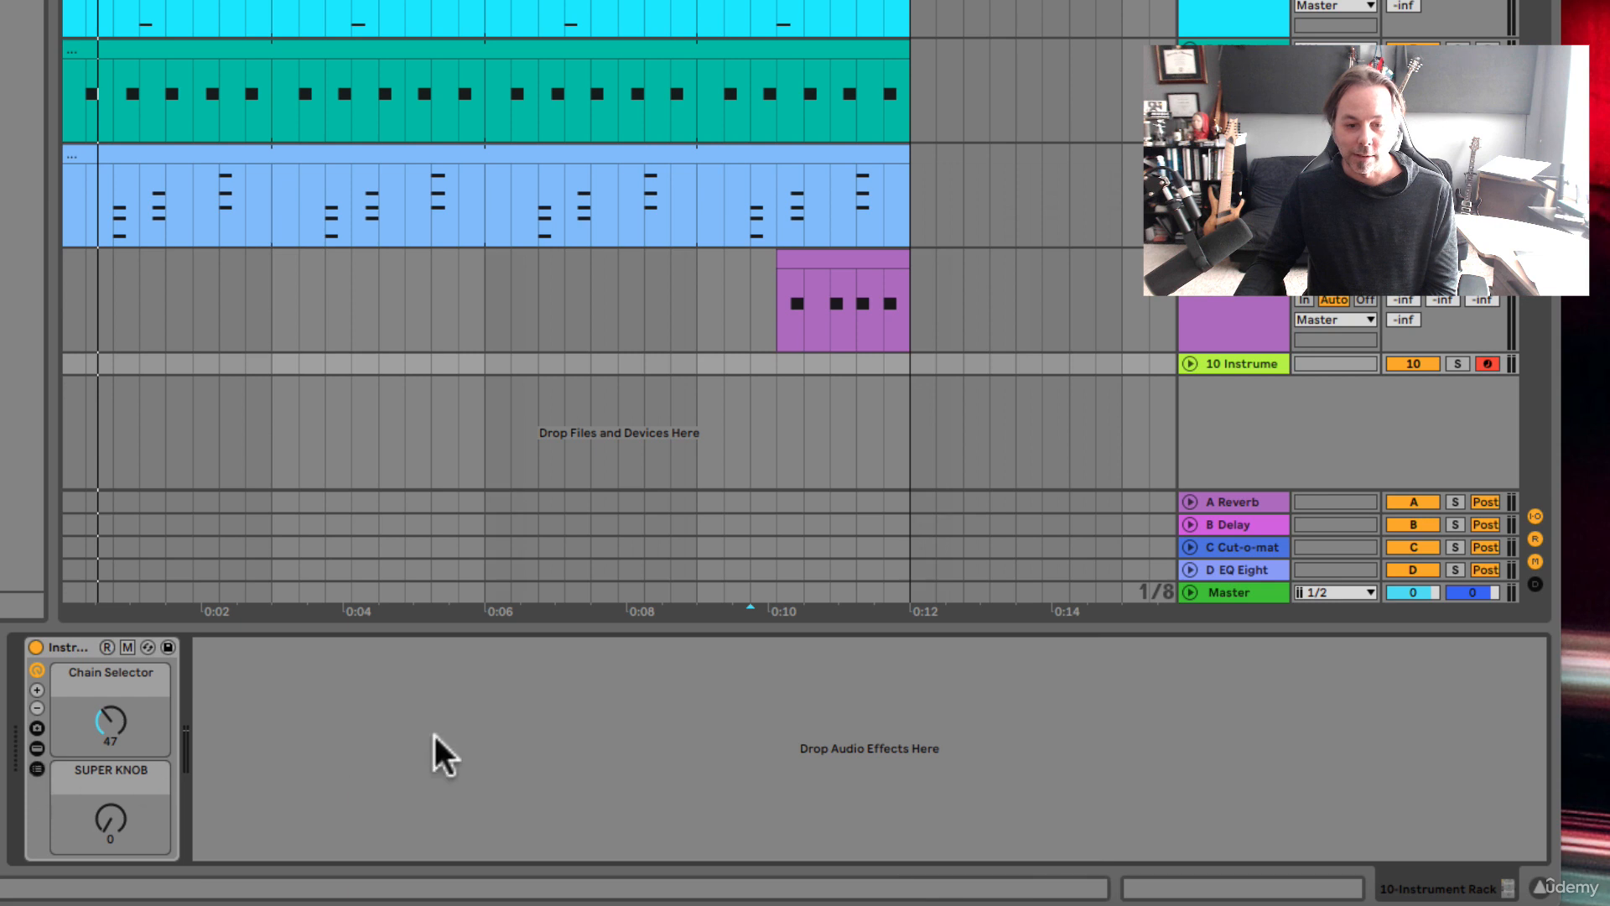
pyautogui.moveTo(110, 723); pyautogui.dragTo(110, 679)
pyautogui.moveTo(109, 821); pyautogui.dragTo(108, 754)
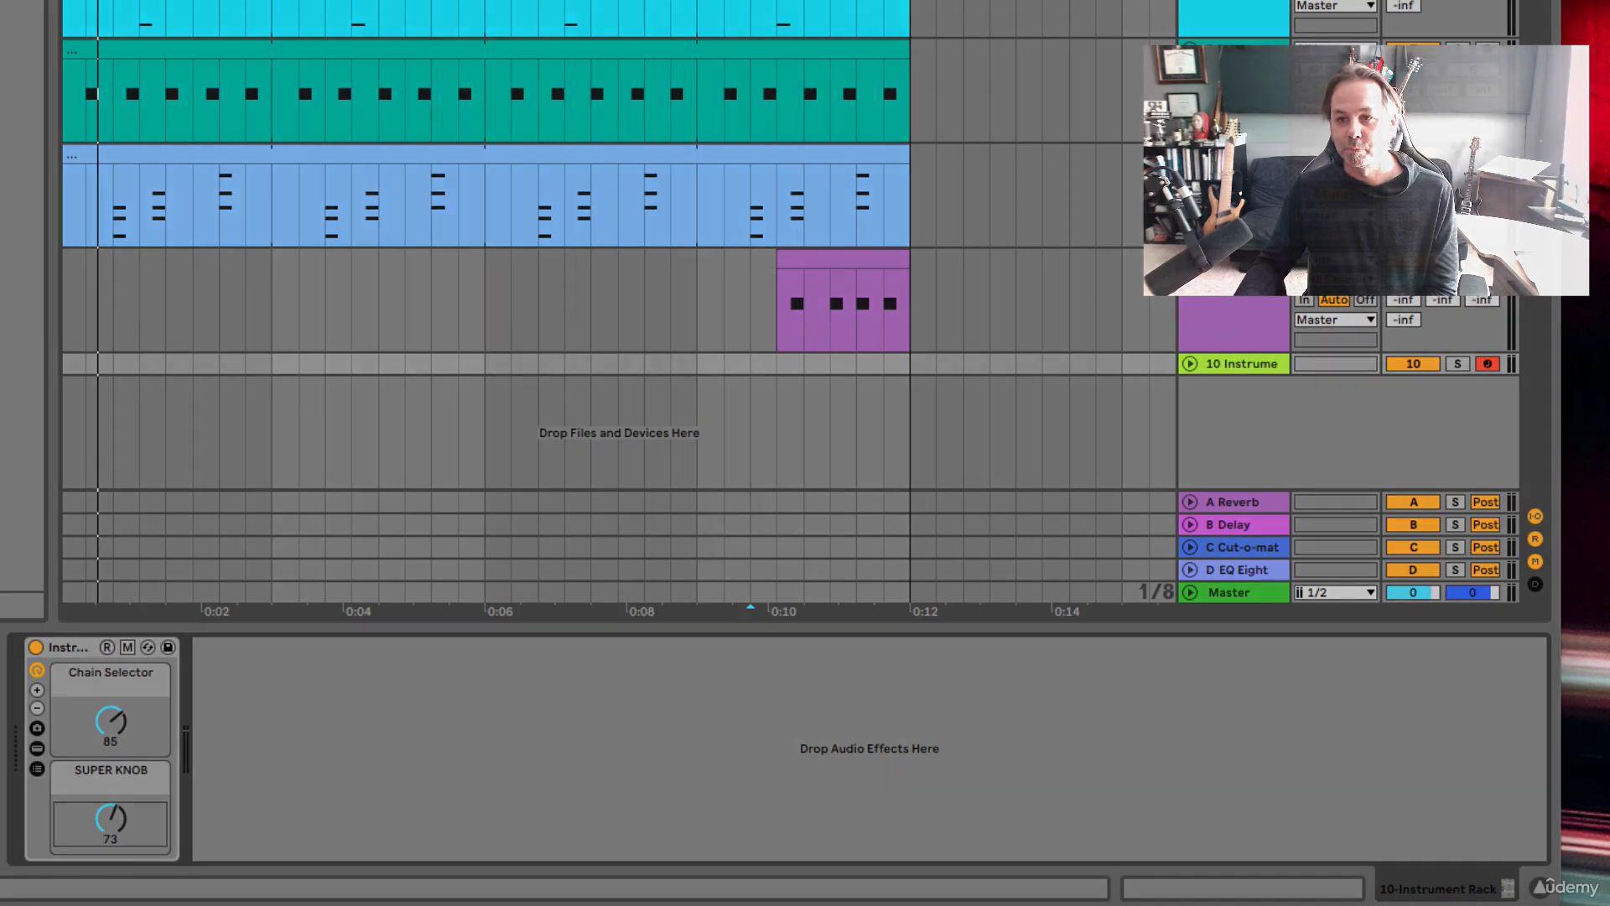